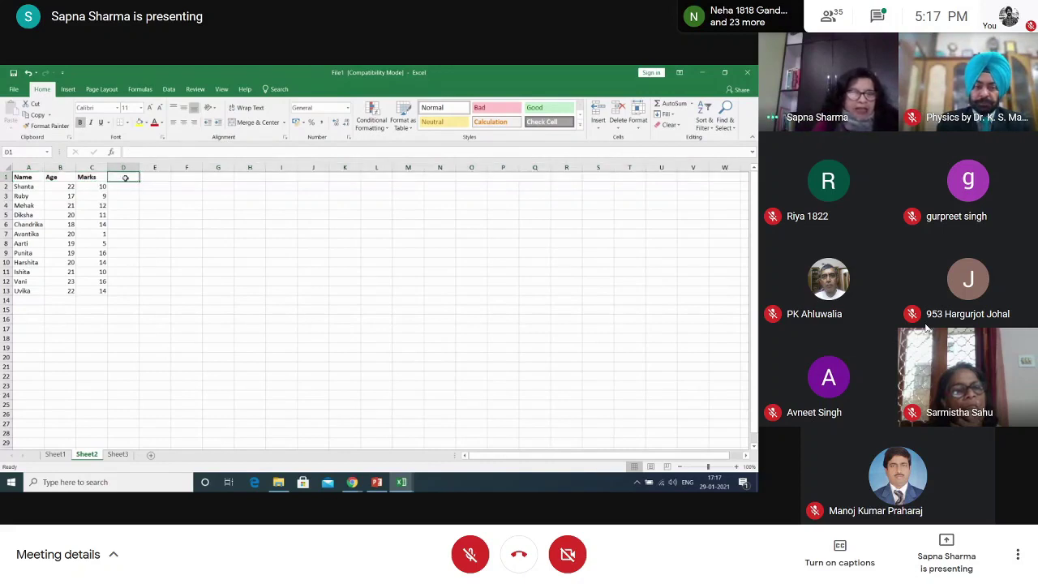
Add a Weight header in D1 and enter weights 40, 50, 45, 57 and 58
type("W")
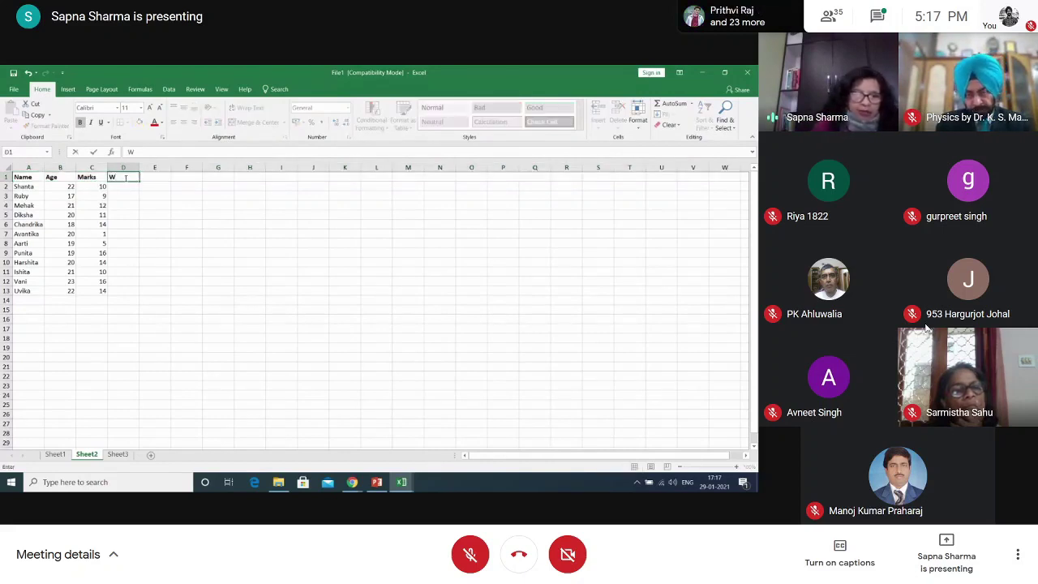
type("eight")
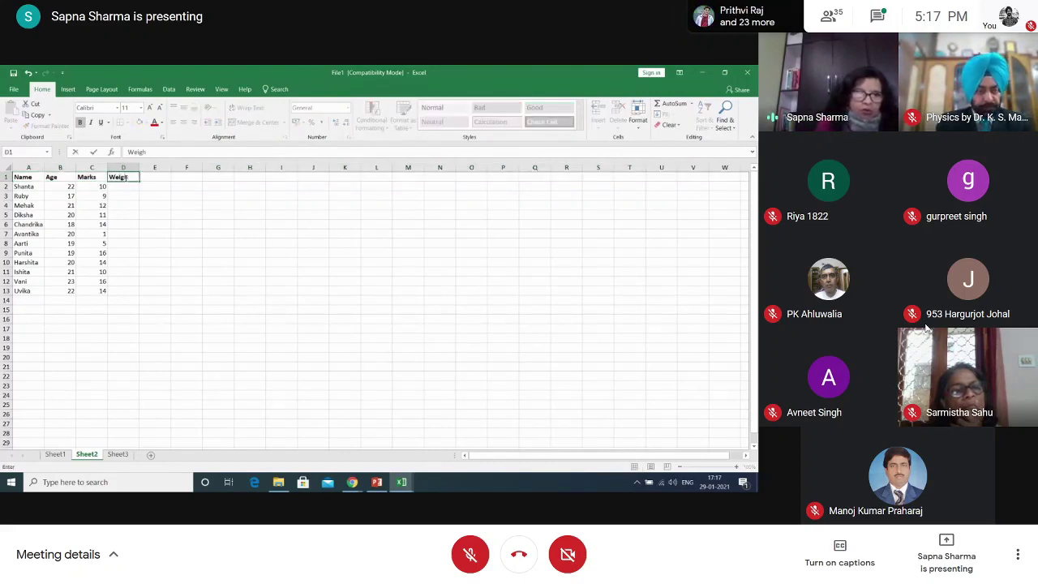
key("Return")
key("Return")
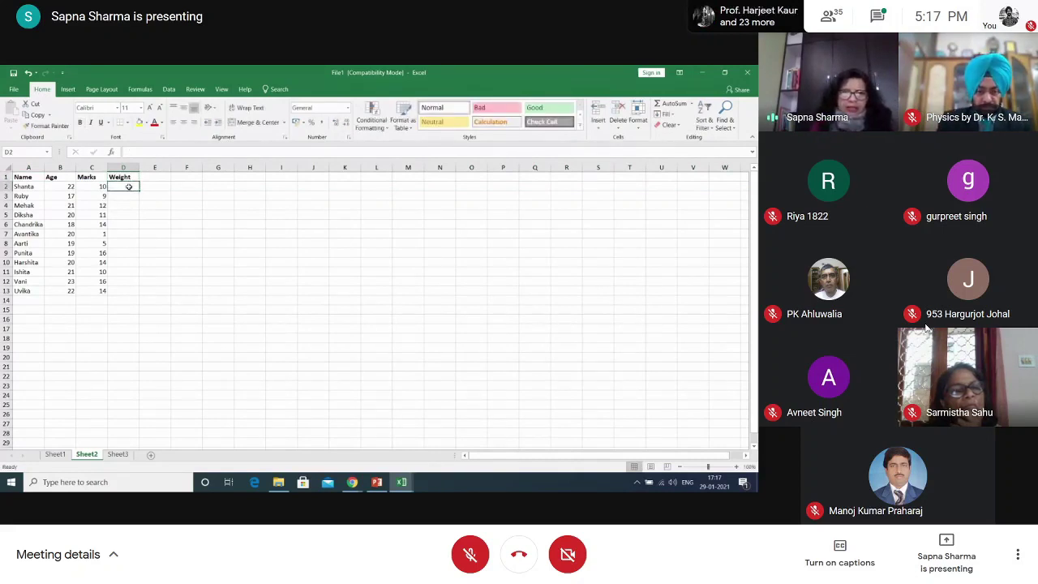
type("40")
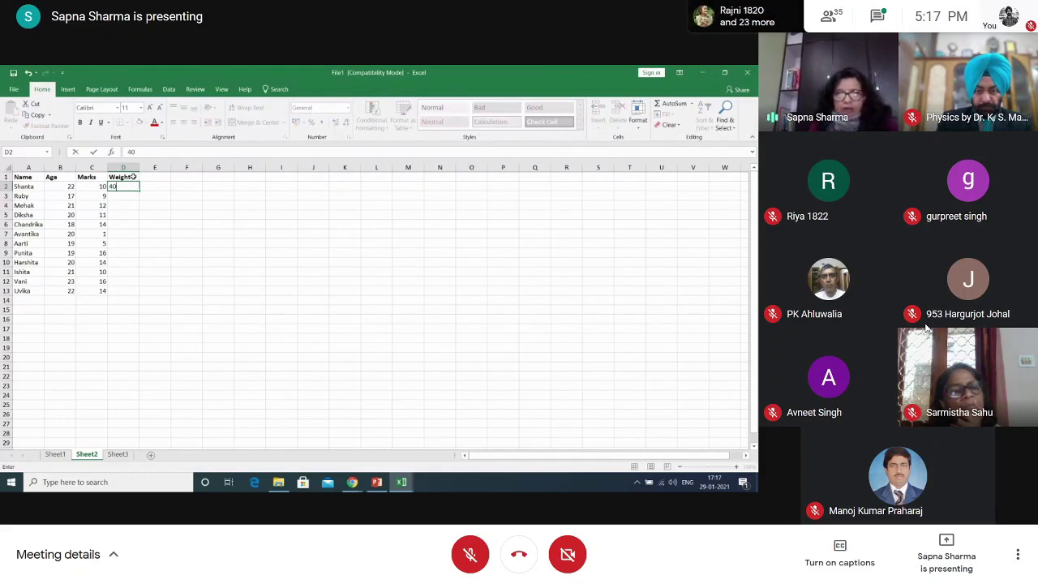
left_click(125, 196)
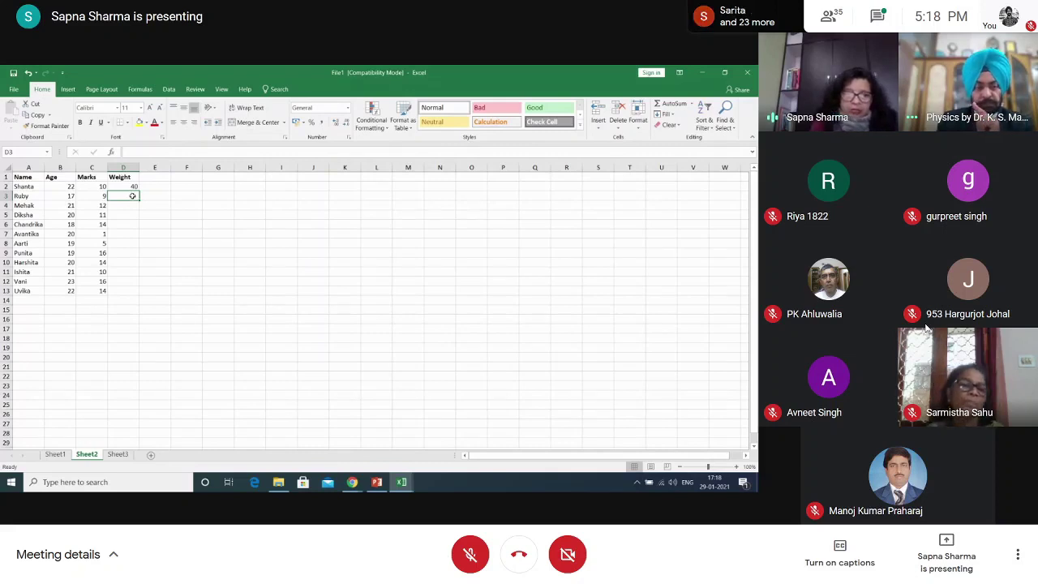
type("50")
key("Return")
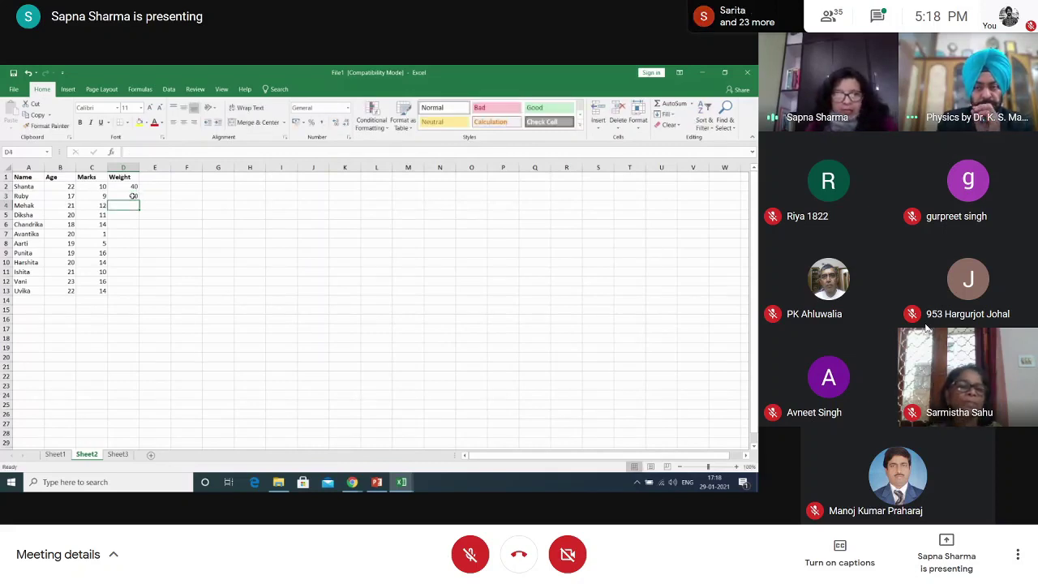
type("45")
key("Return")
type("57")
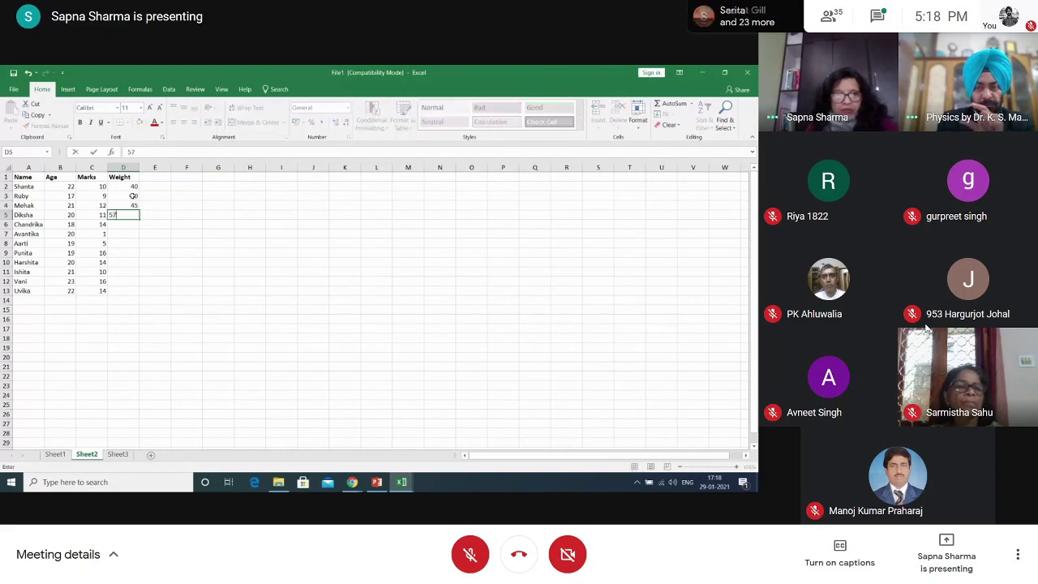
key("Return")
type("58")
key("Return")
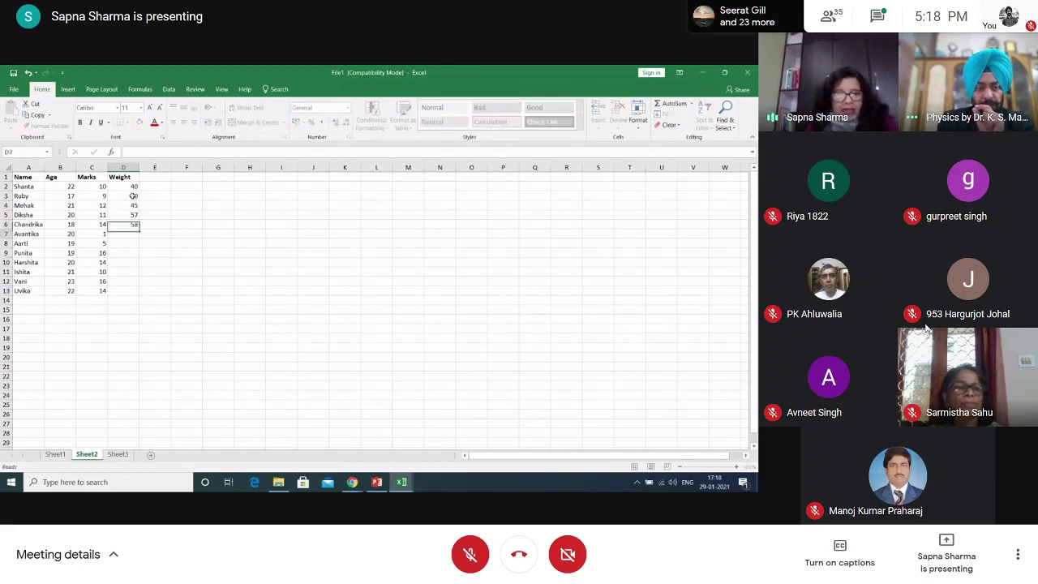
Enter weights 23, 45, 35 and 78, then give Harshita a weight of 67
type("23")
key("Return")
type("45")
key("Return")
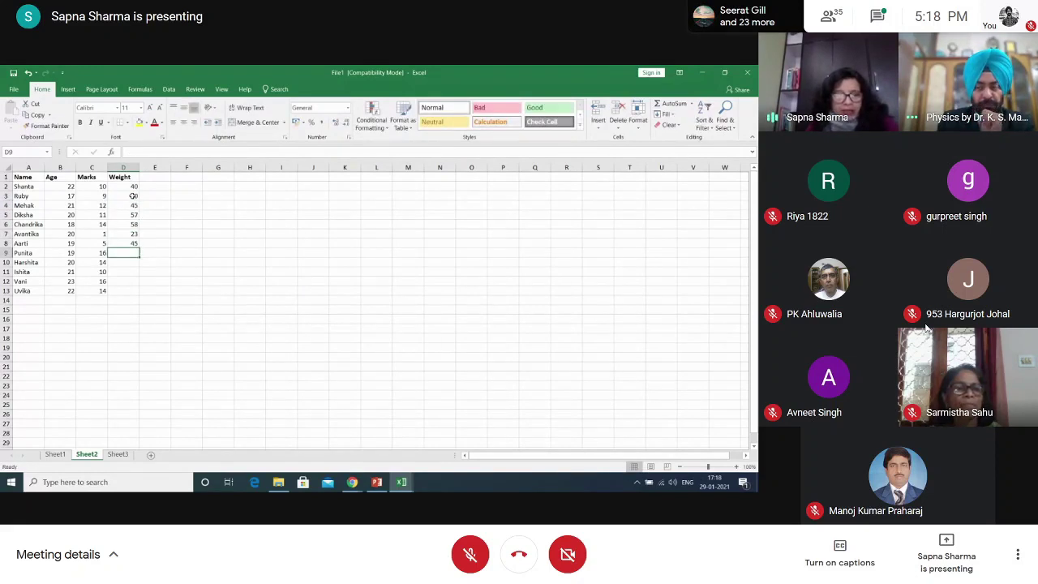
type("35")
key("Return")
key("Return")
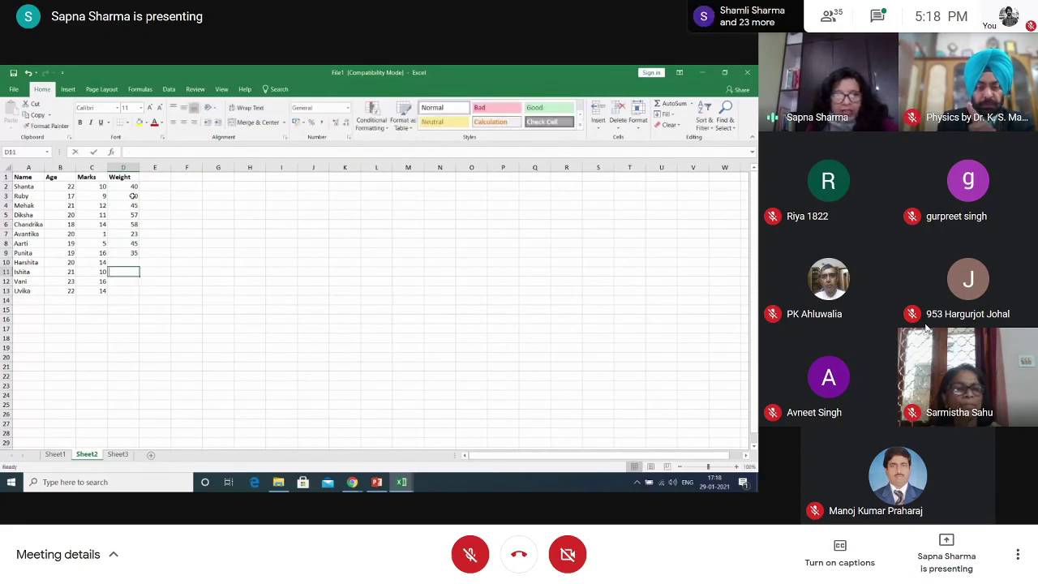
type("78")
key("Return")
key("Up")
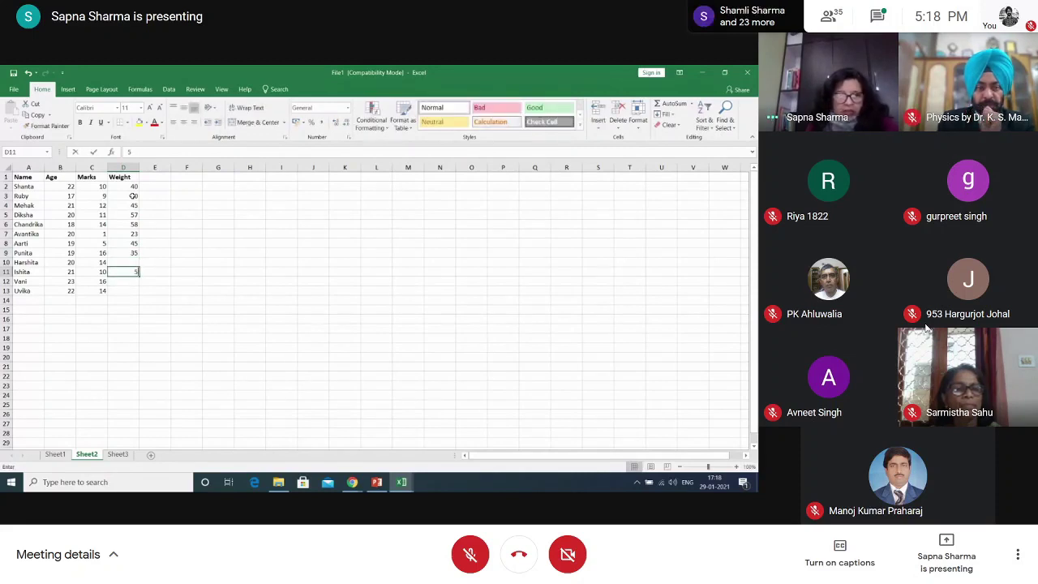
type("6")
key("Up")
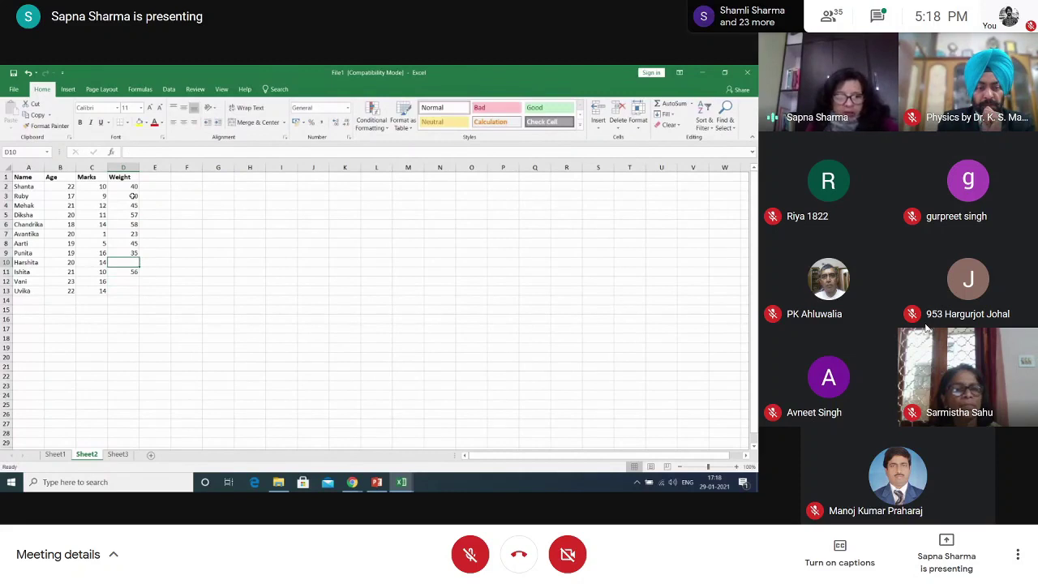
type("67")
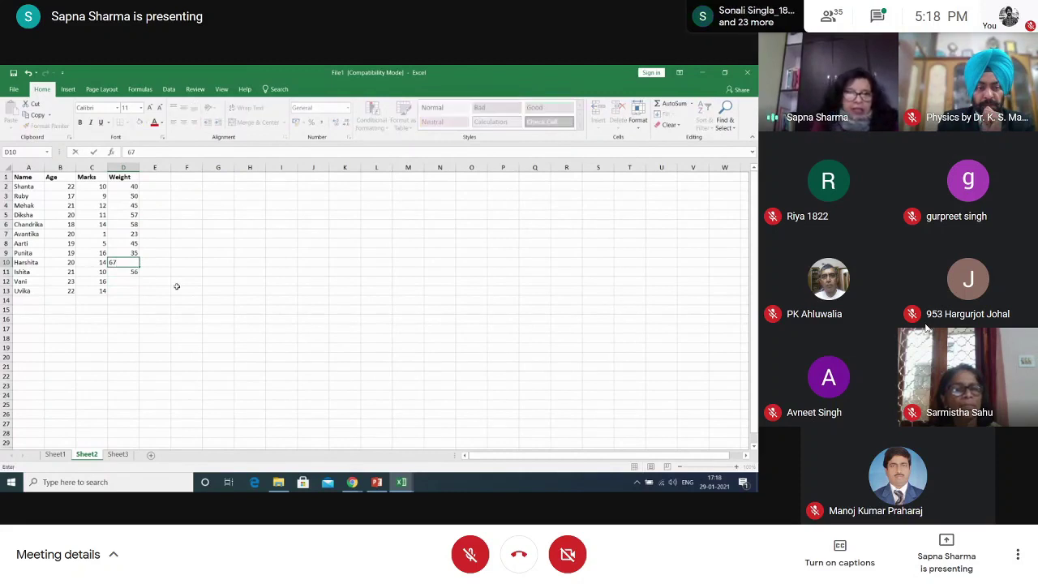
left_click(176, 287)
left_click(130, 264)
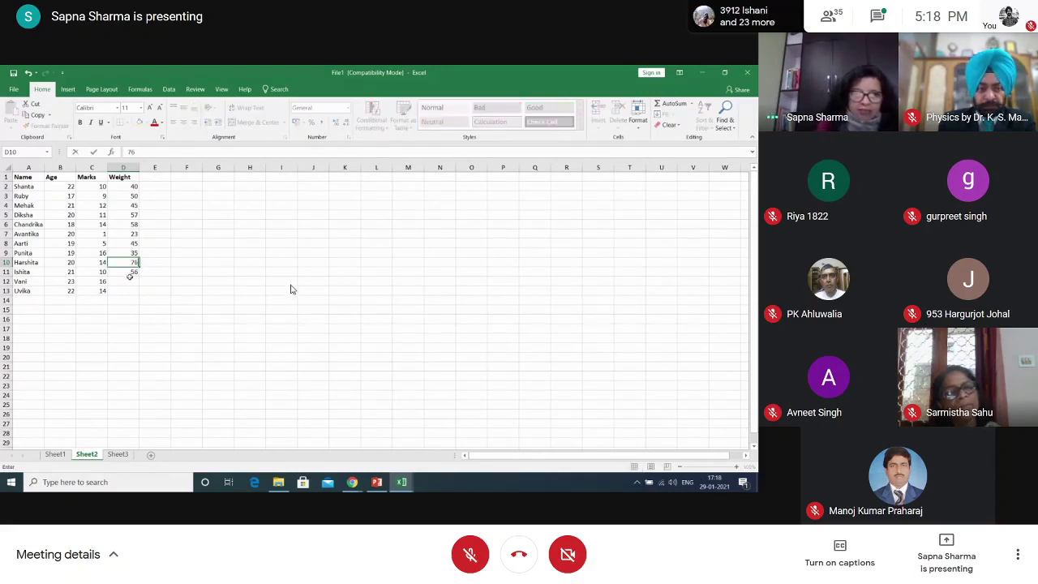
Enlarge the shared meeting screen, then open and close the meeting chat
mouse_move(329, 284)
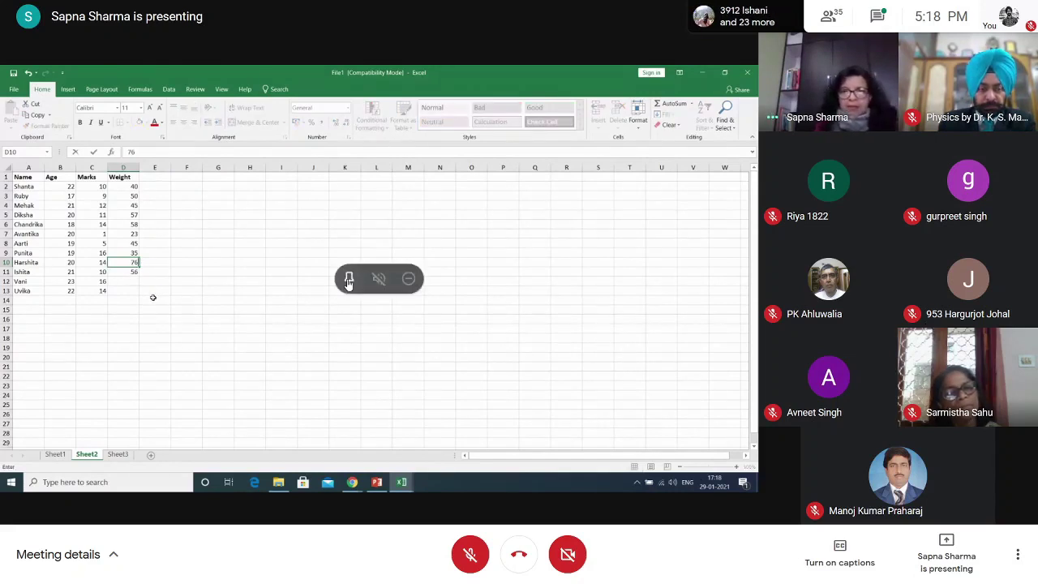
left_click(349, 281)
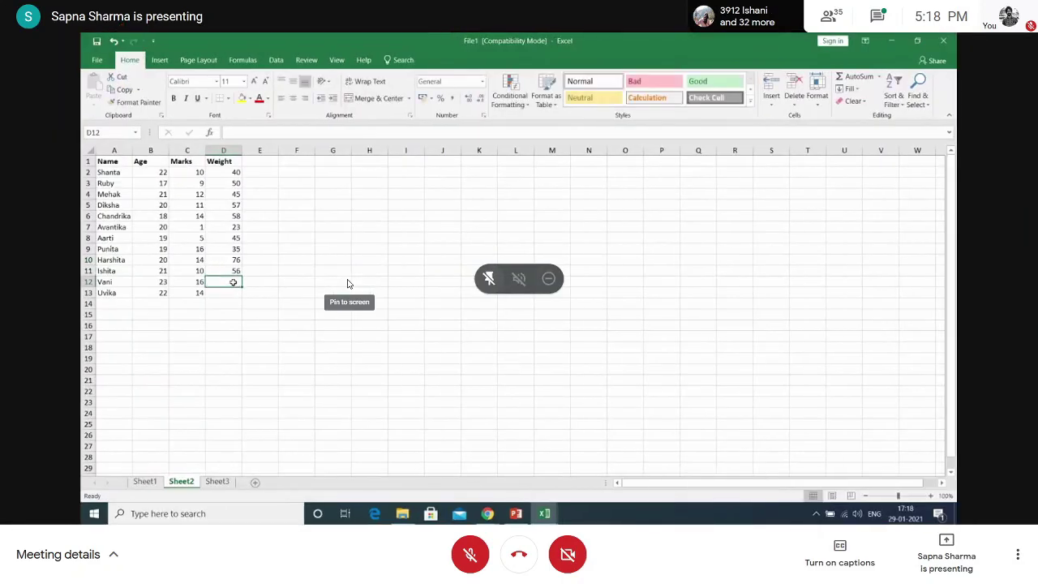
left_click(878, 19)
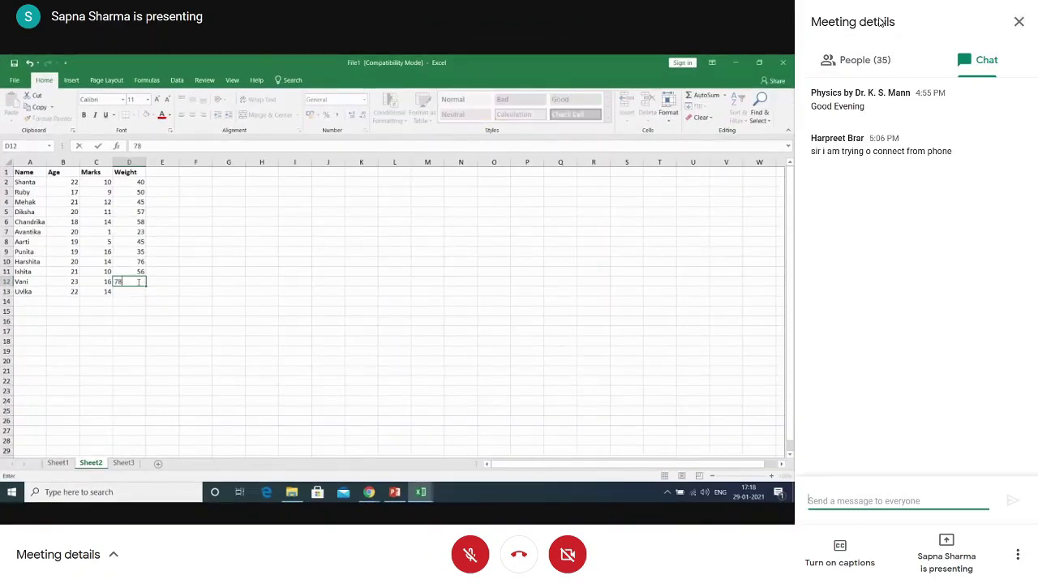
left_click(1020, 22)
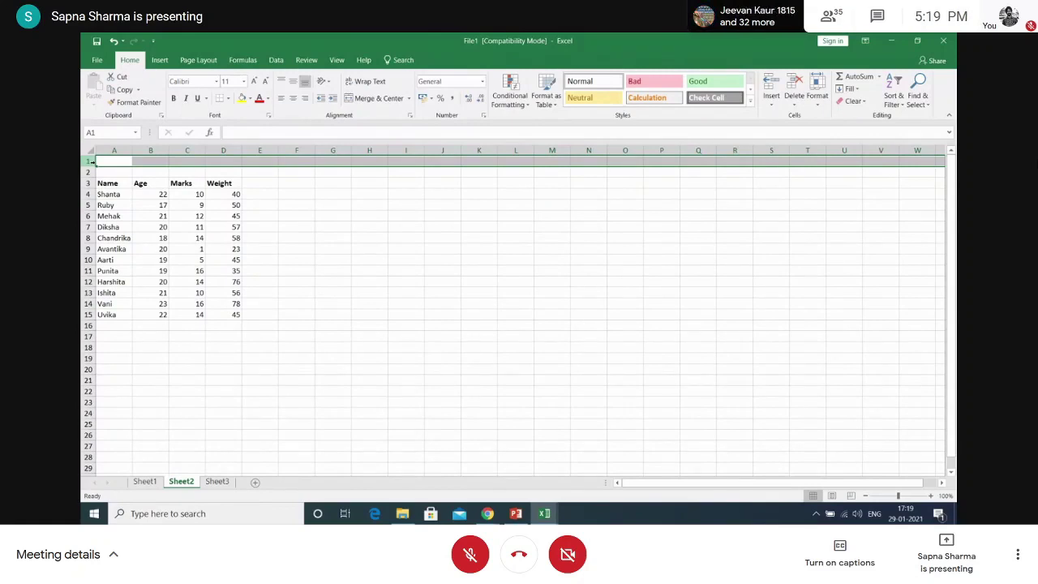
right_click(92, 161)
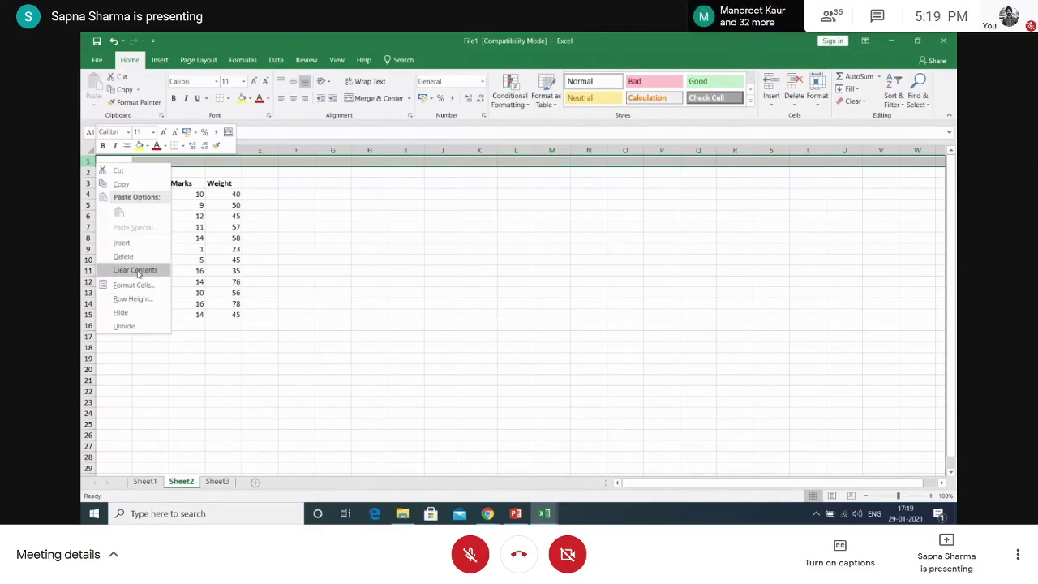
key("Escape")
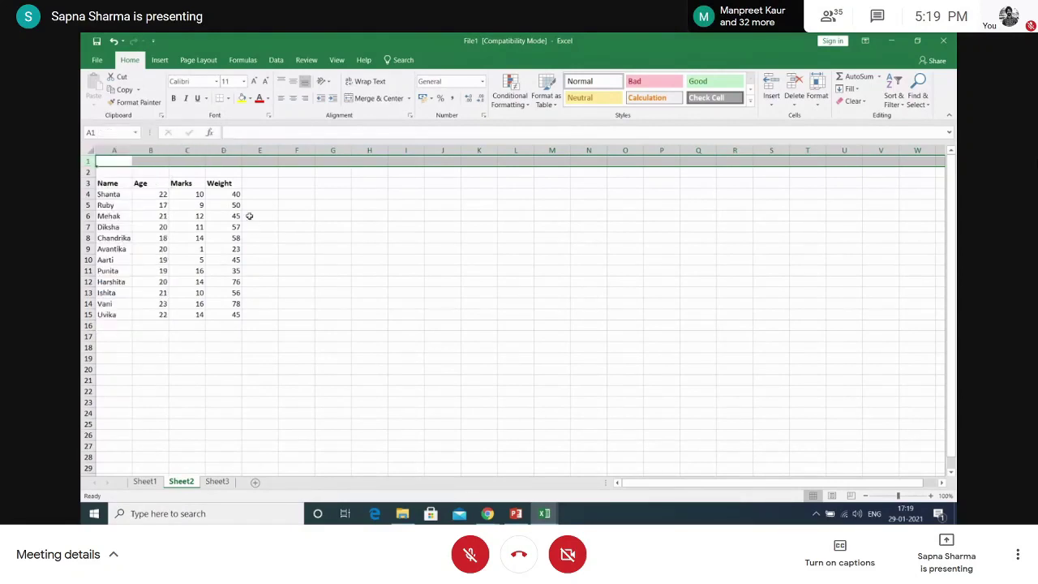
left_click_drag(230, 195, 231, 316)
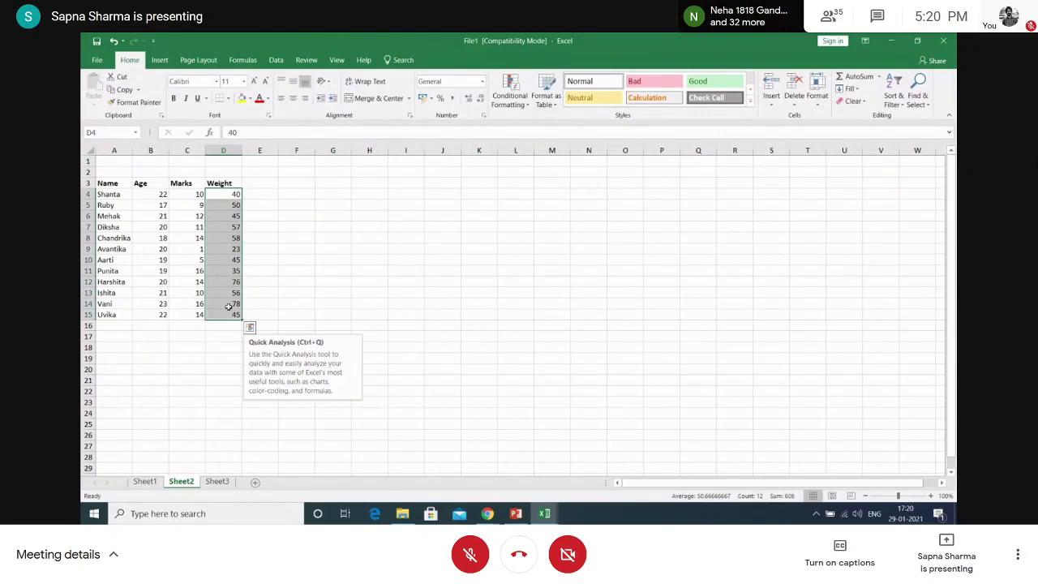
right_click(232, 312)
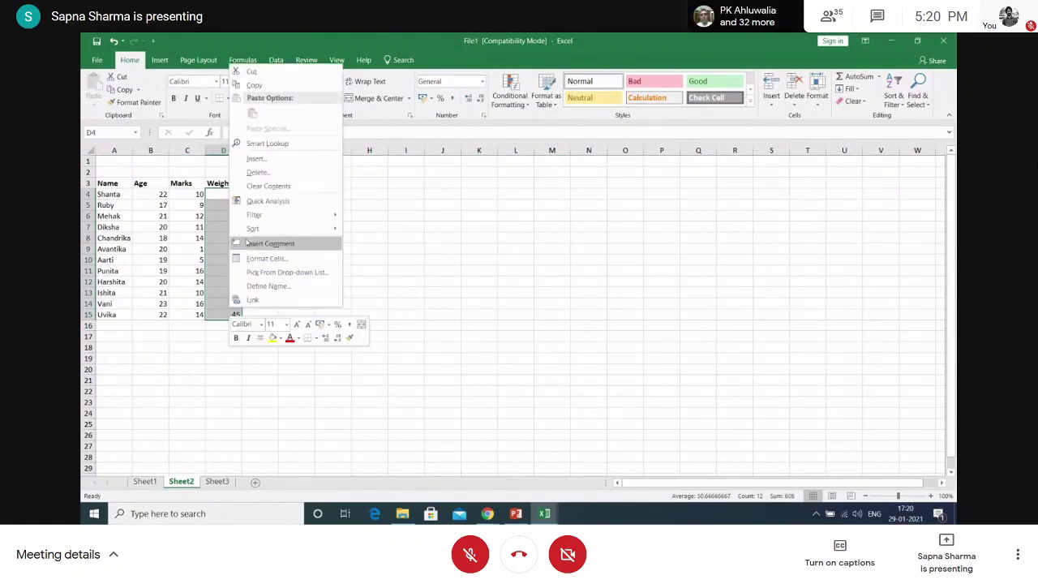
mouse_move(263, 228)
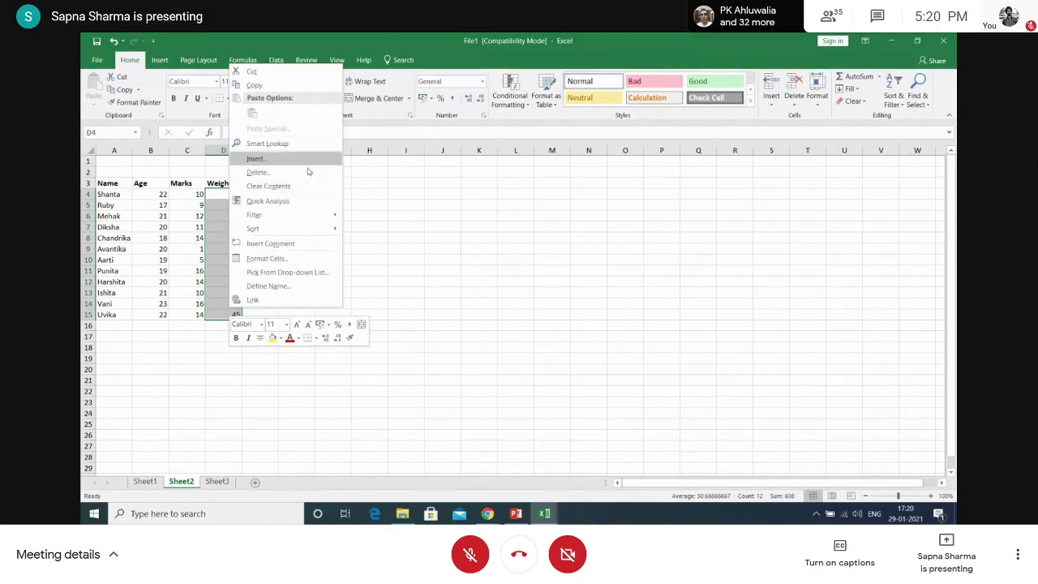
left_click(424, 295)
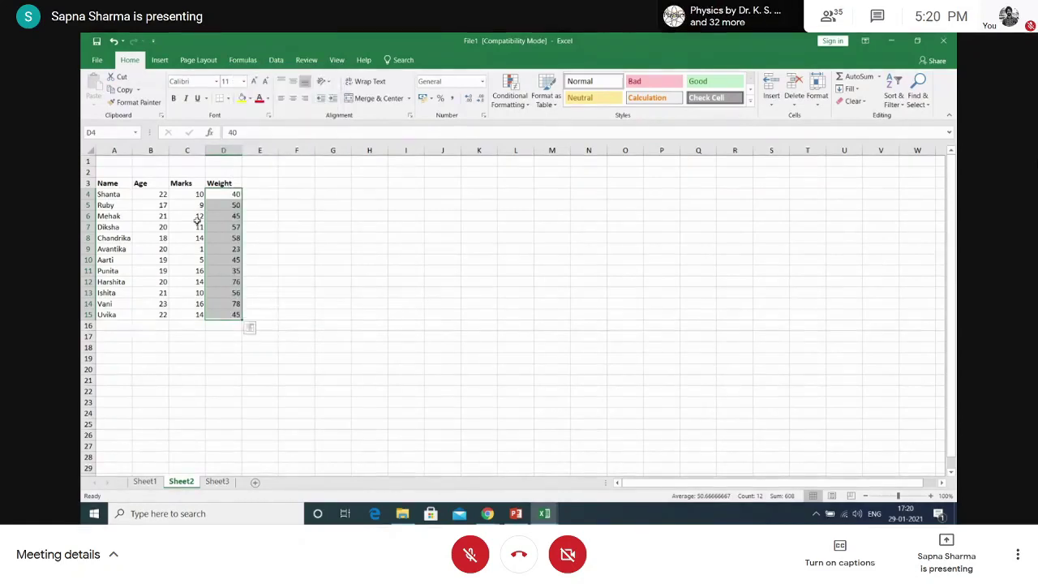
left_click_drag(230, 195, 219, 319)
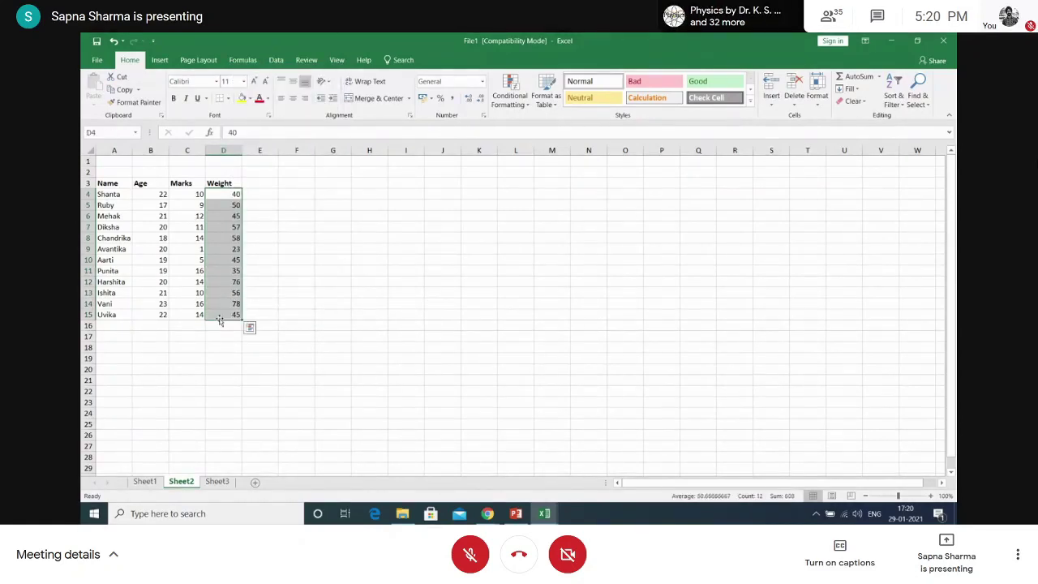
right_click(214, 295)
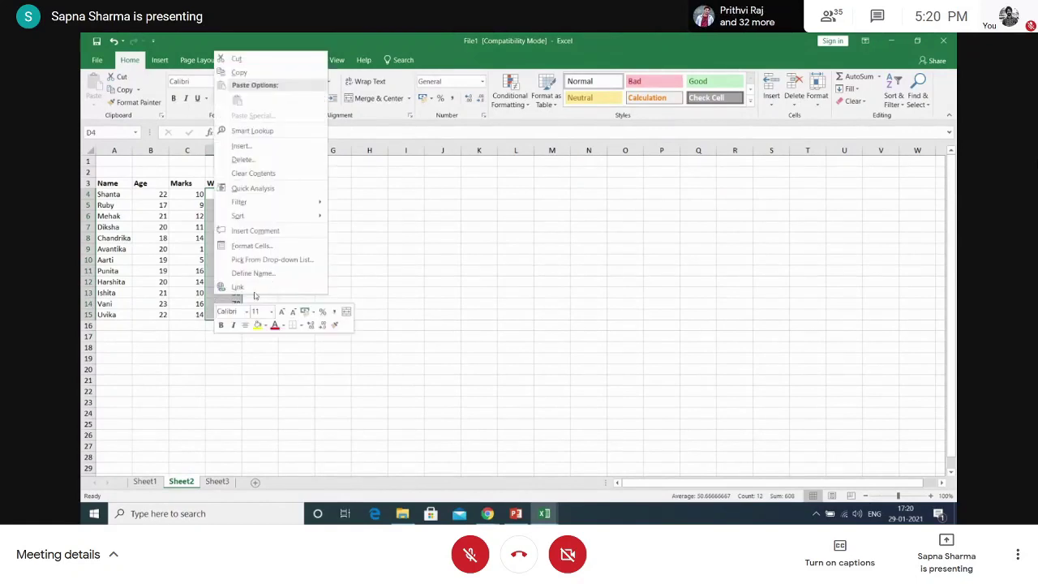
left_click(268, 173)
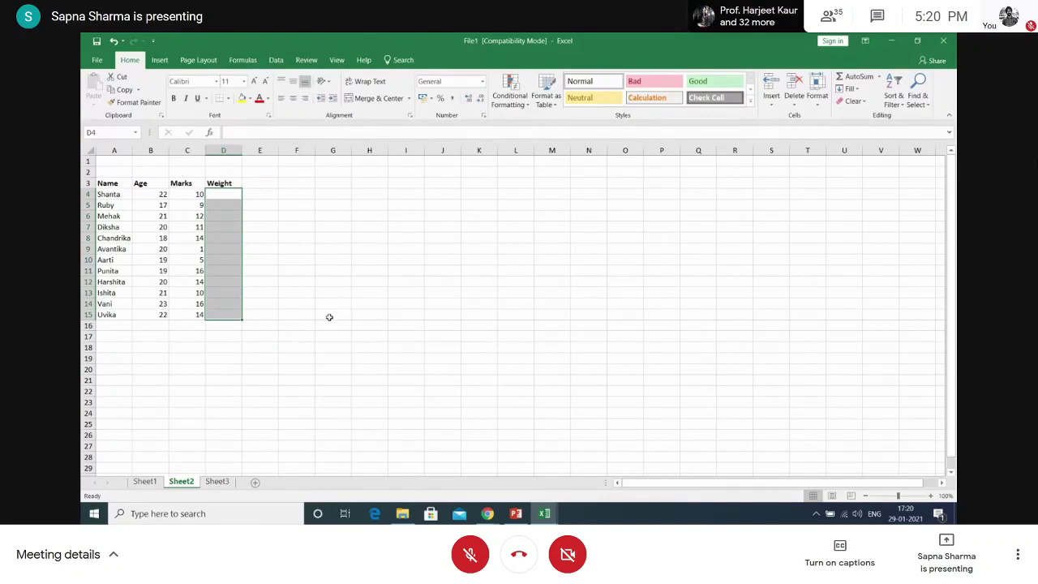
key("ctrl+v")
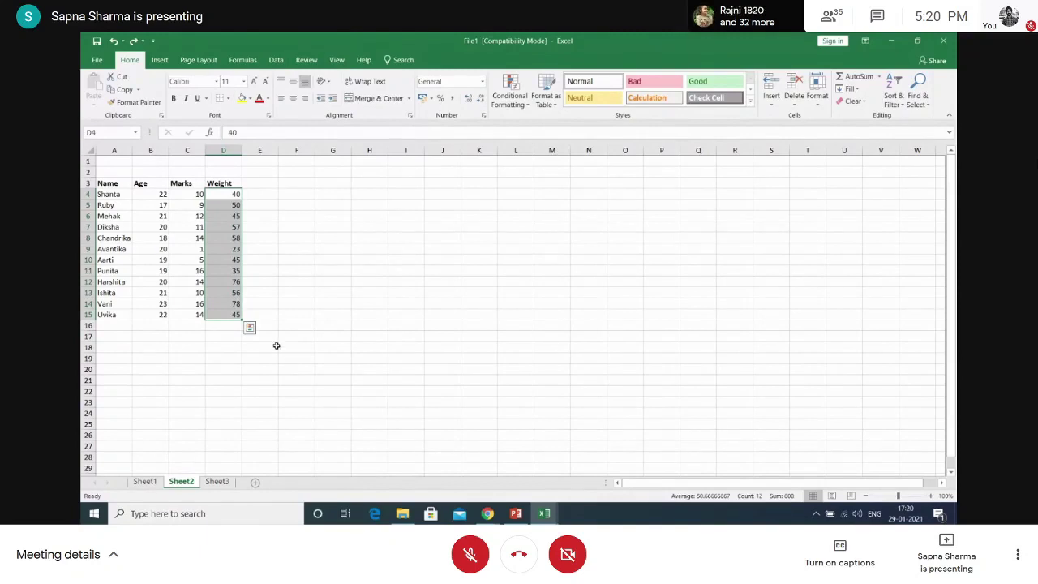
left_click(225, 190)
left_click_drag(225, 190, 238, 316)
right_click(237, 318)
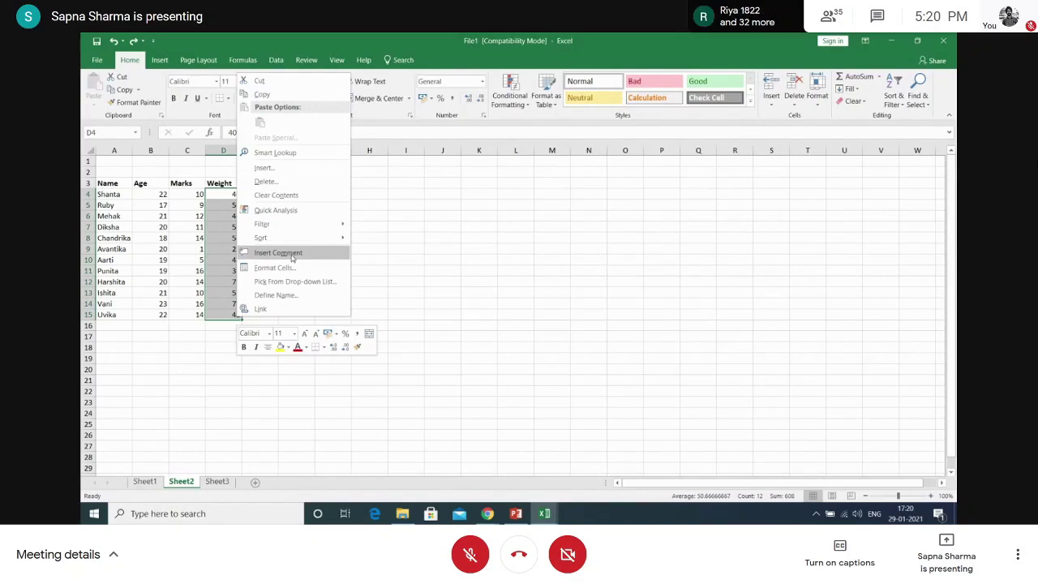
left_click(407, 255)
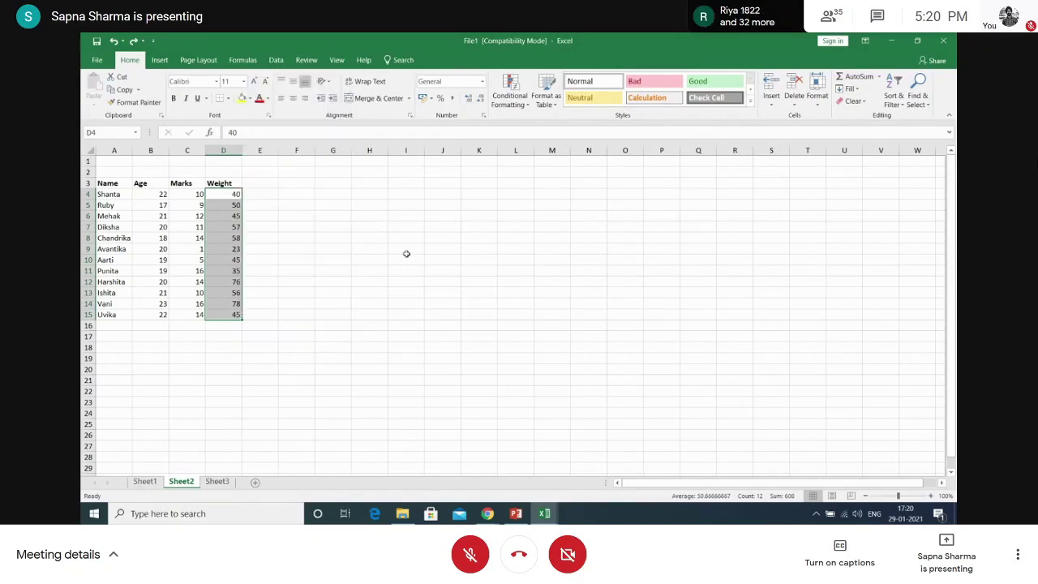
left_click(235, 185)
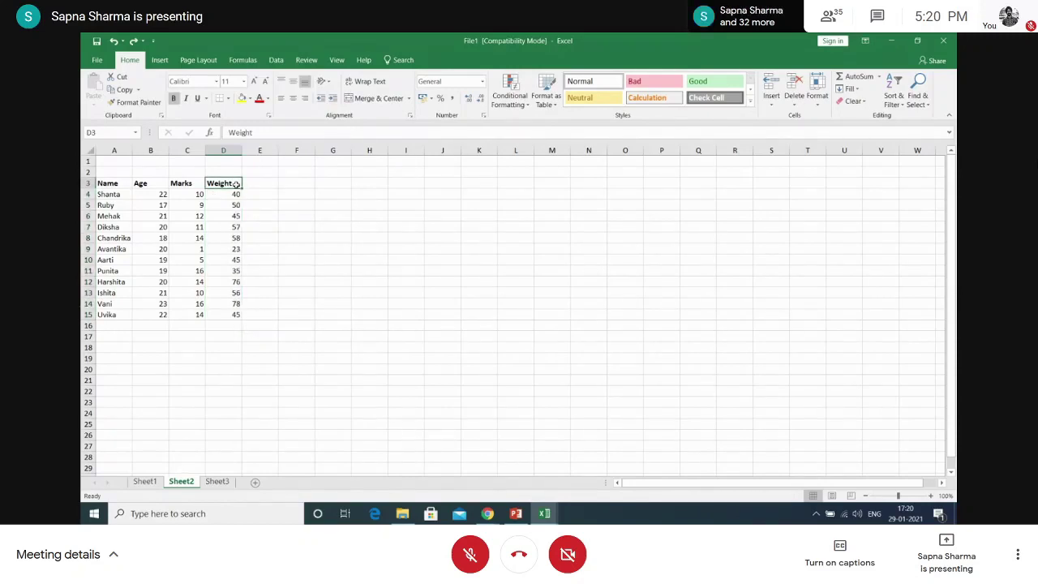
Add the comment 'This is the weight of class B.Sc' to the Weight heading in D3
right_click(236, 185)
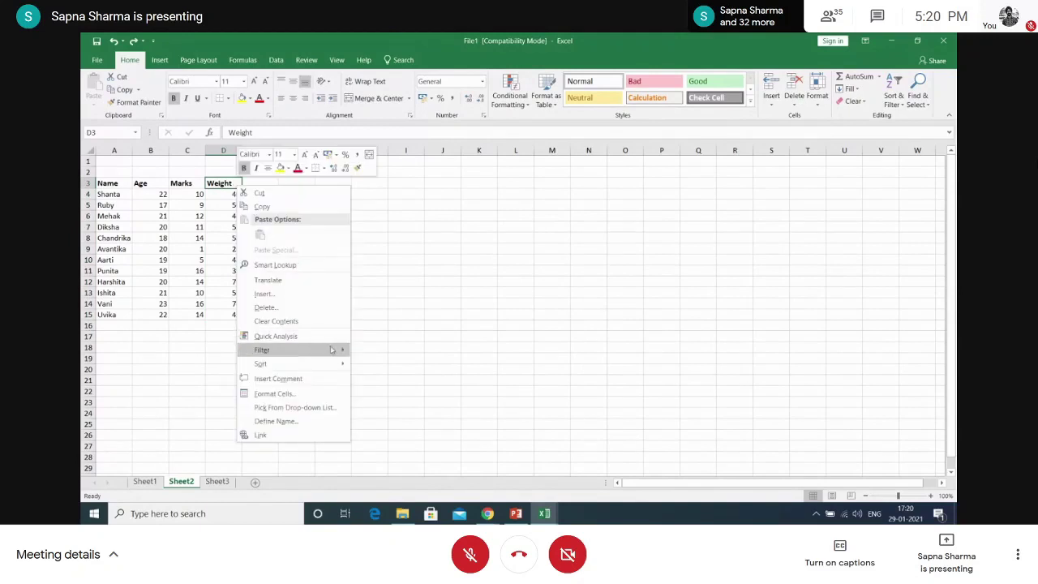
mouse_move(331, 349)
left_click(316, 380)
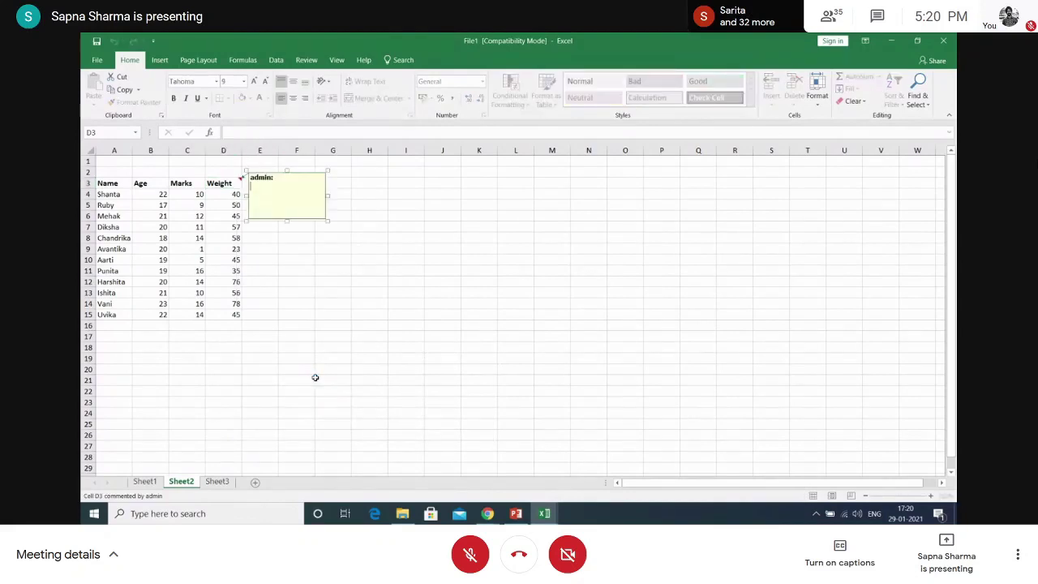
type("This is the weight of c")
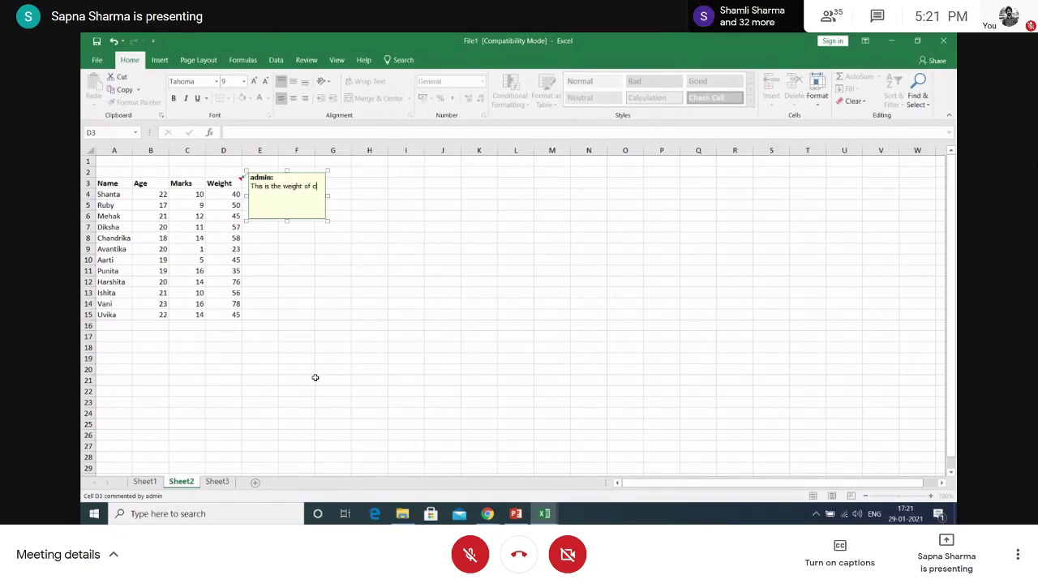
type("ss B.S")
type("c")
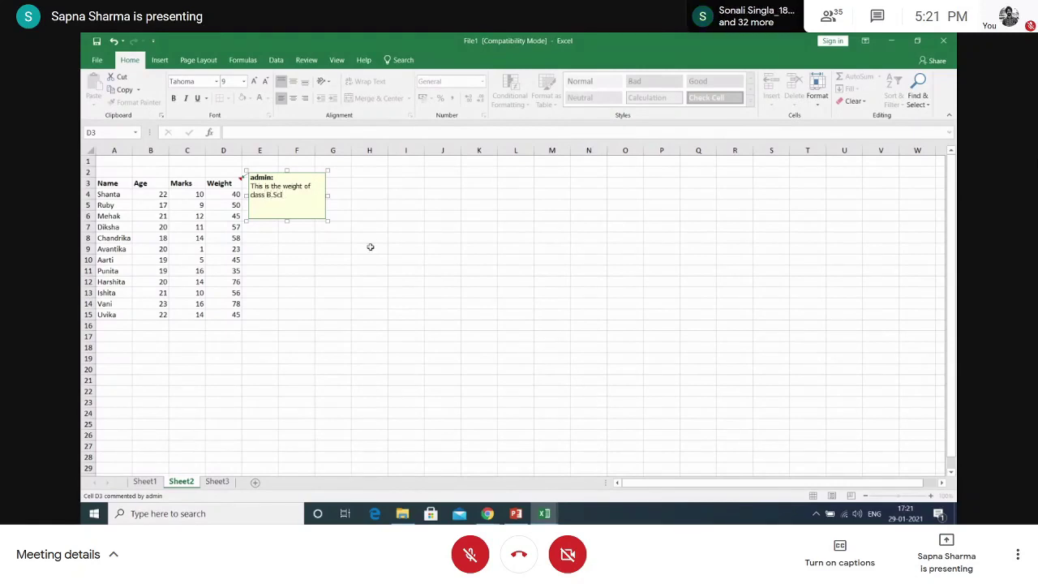
left_click(391, 204)
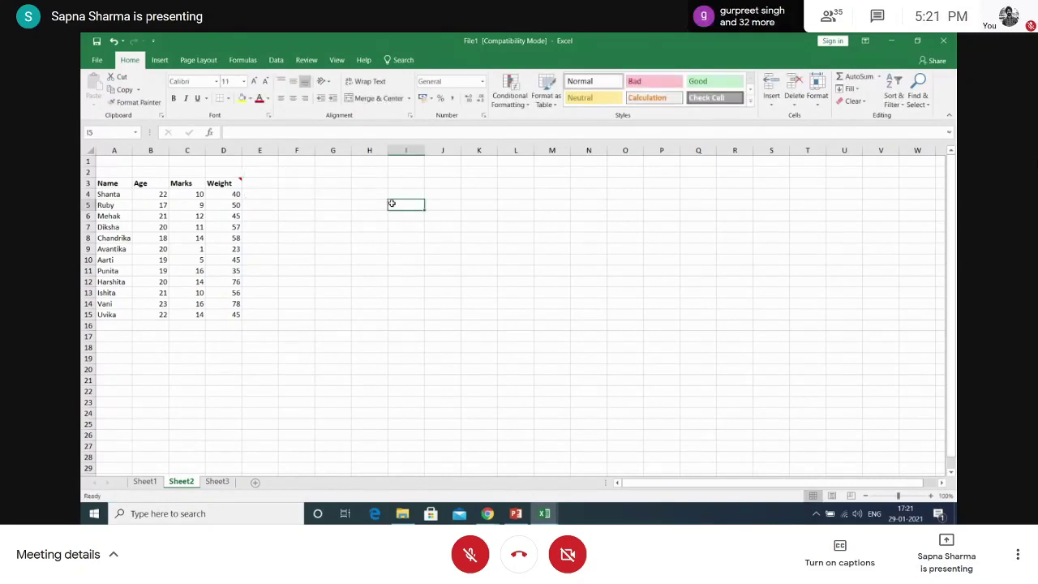
right_click(240, 181)
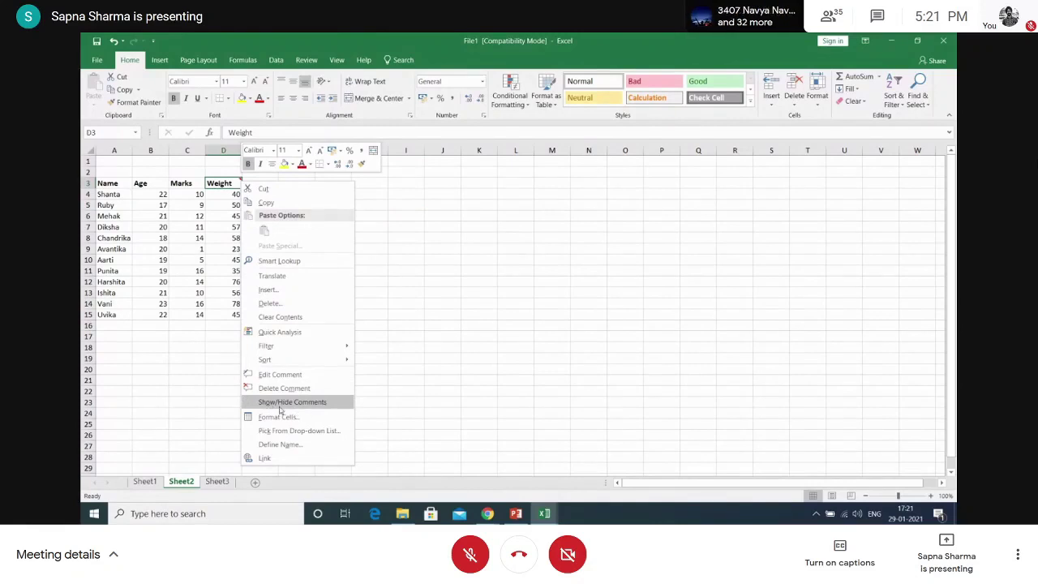
left_click(264, 403)
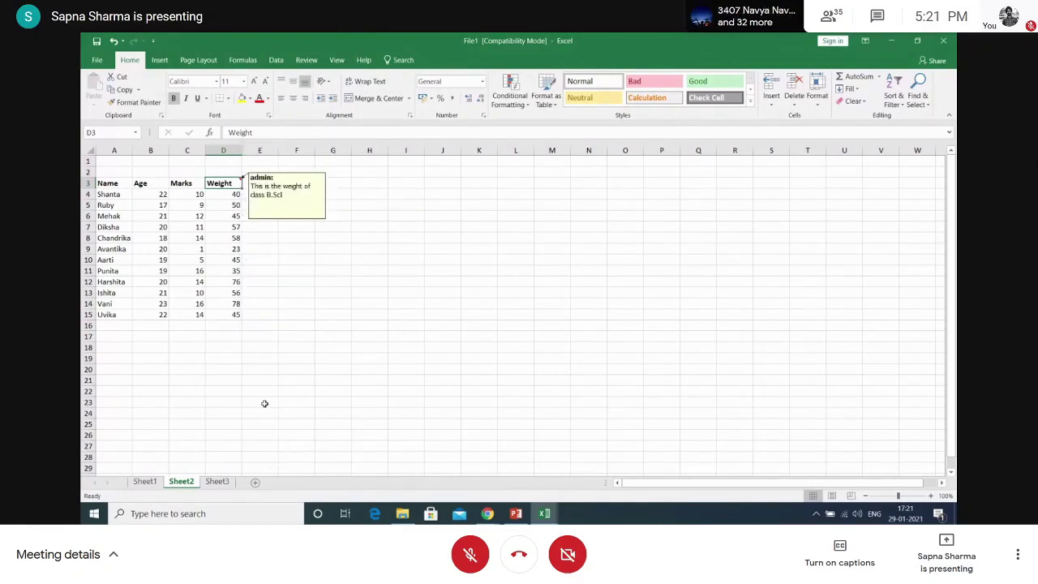
left_click(547, 292)
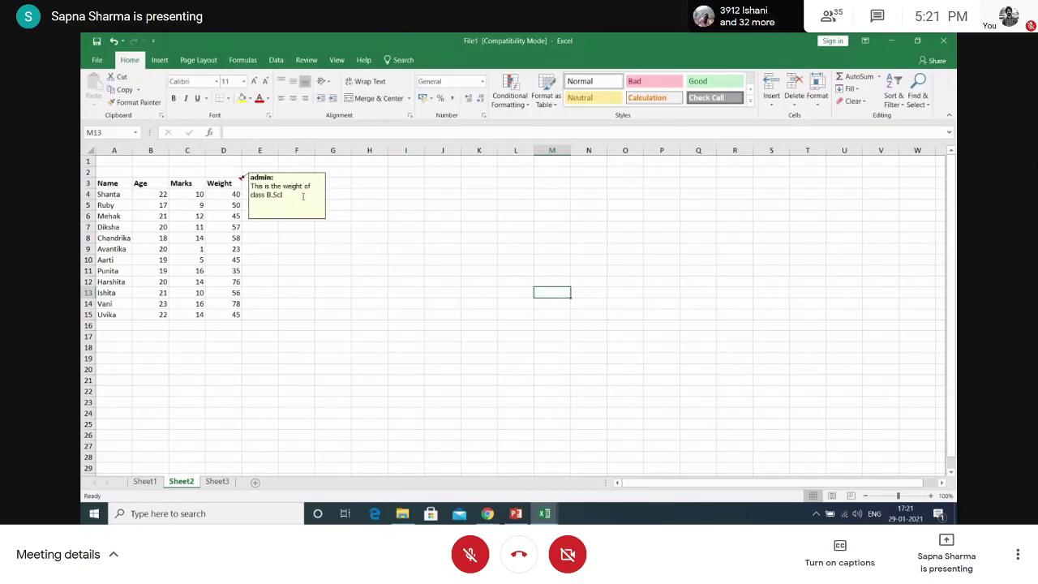
right_click(239, 183)
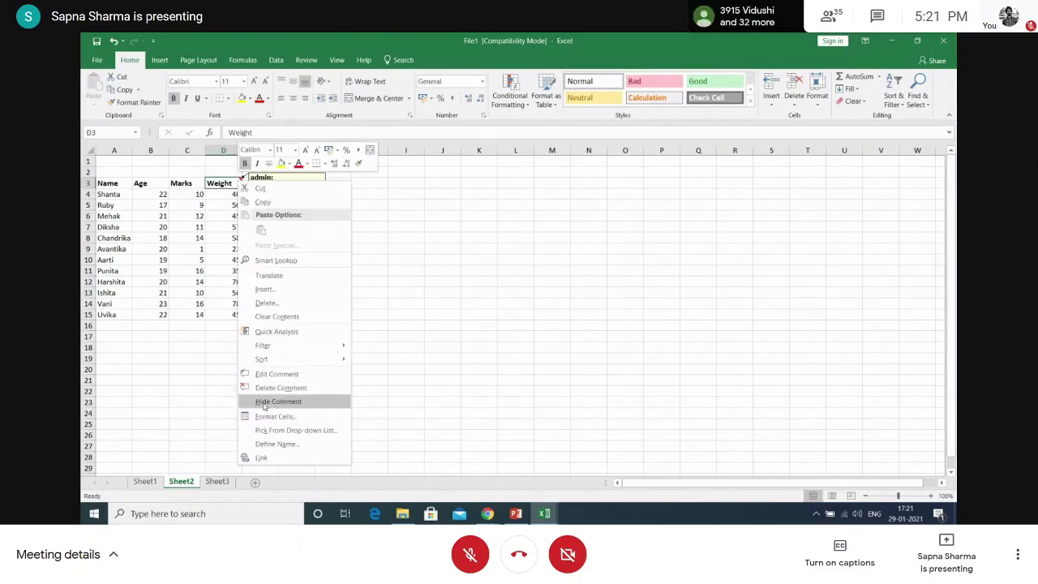
left_click(263, 401)
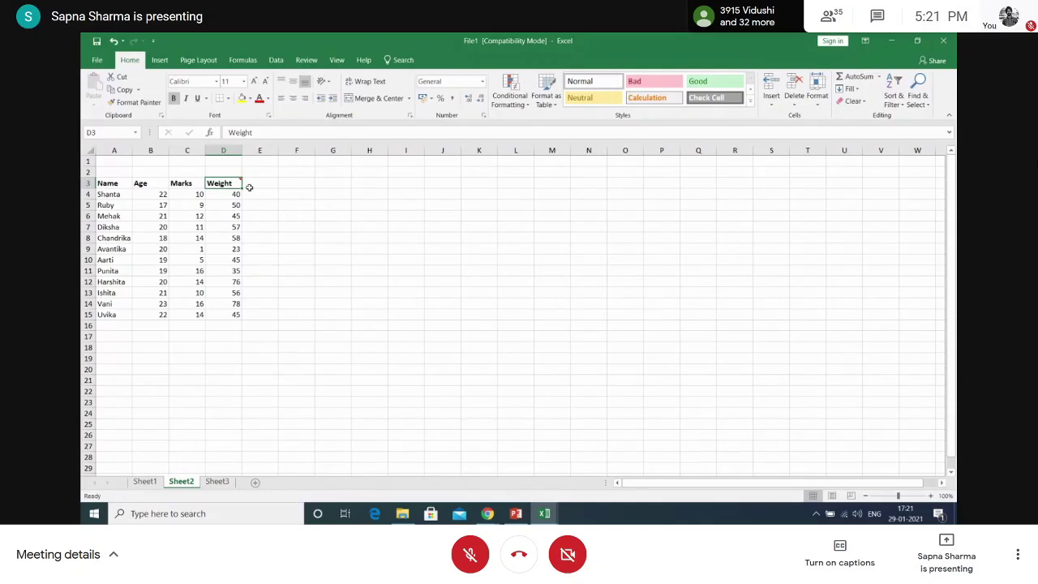
key("Right")
key("Right")
key("Right")
key("Down")
key("Down")
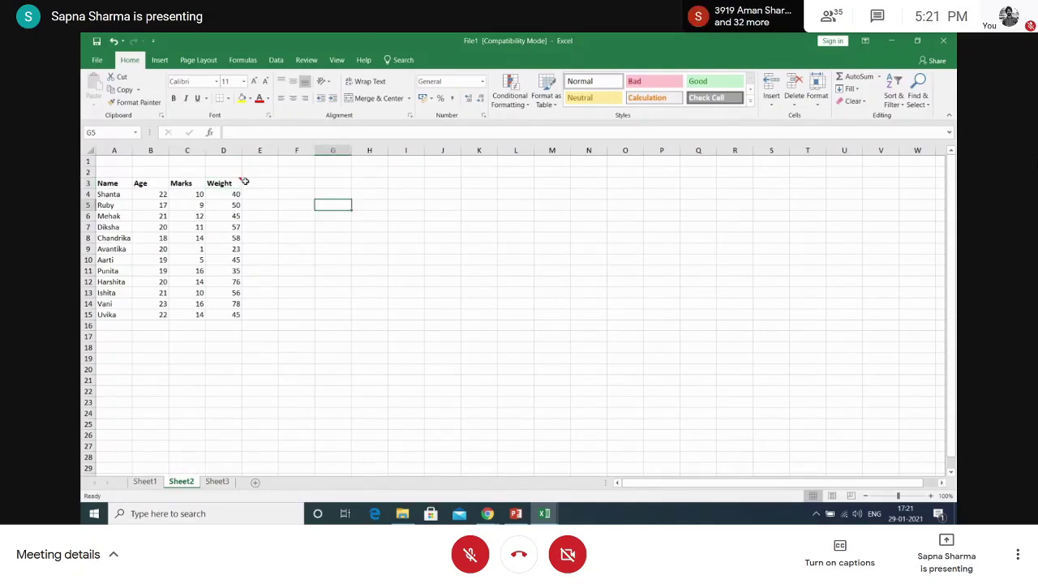
left_click(240, 183)
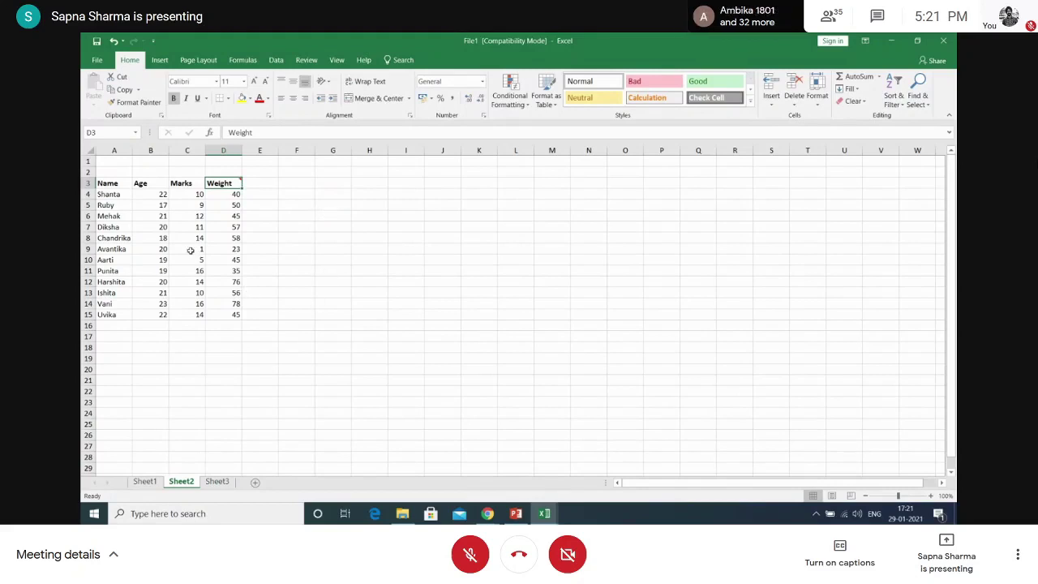
mouse_move(157, 197)
left_mouse_down()
mouse_move(237, 306)
mouse_move(235, 322)
left_mouse_up()
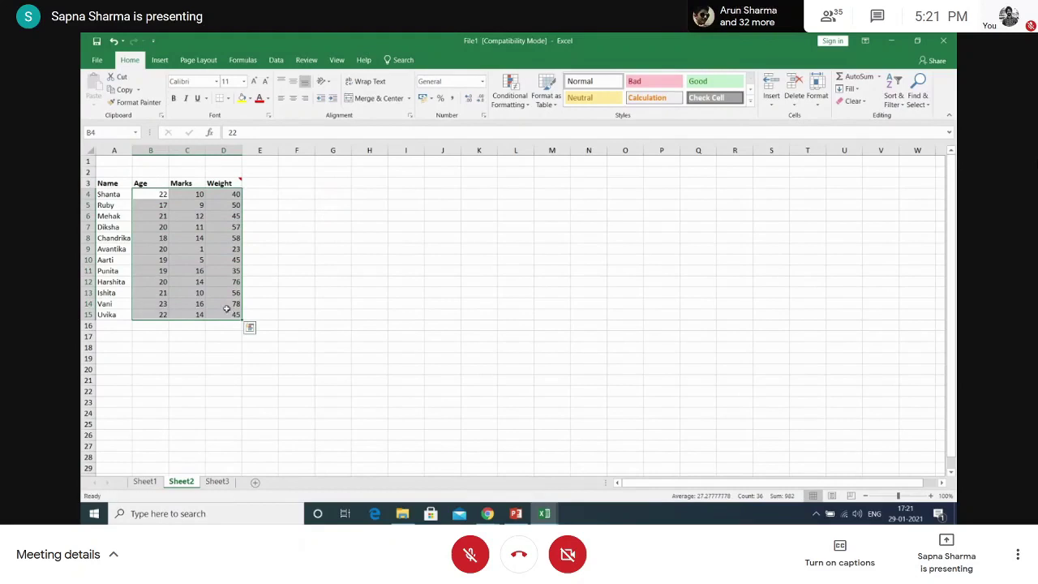
right_click(227, 309)
mouse_move(264, 217)
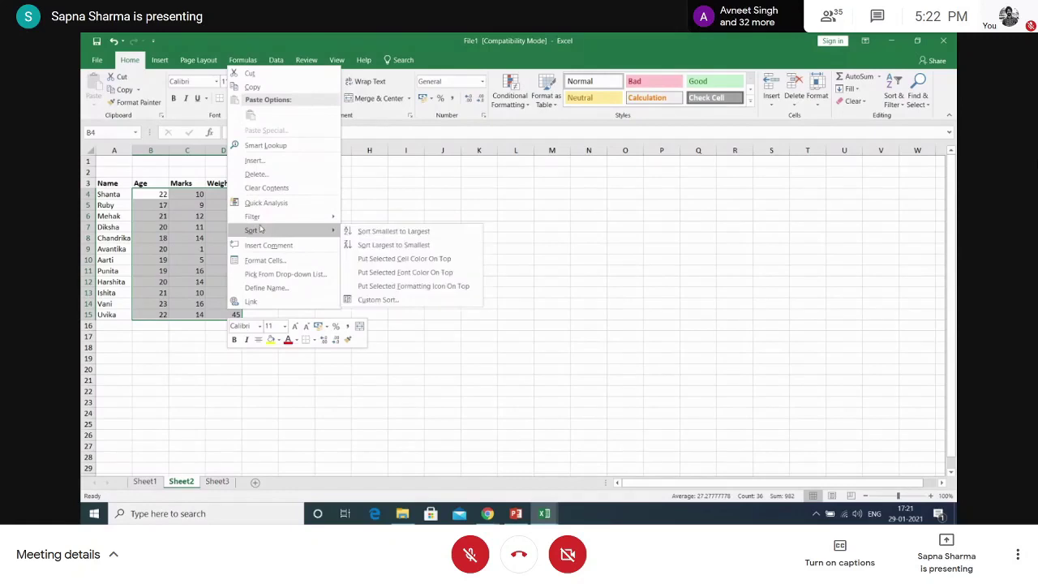
left_click(261, 87)
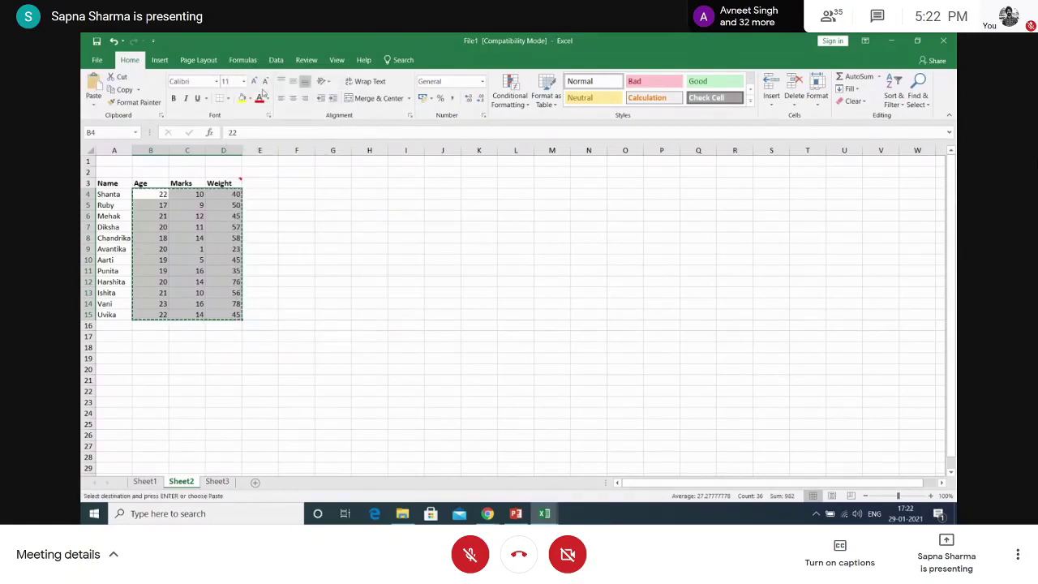
left_click(407, 183)
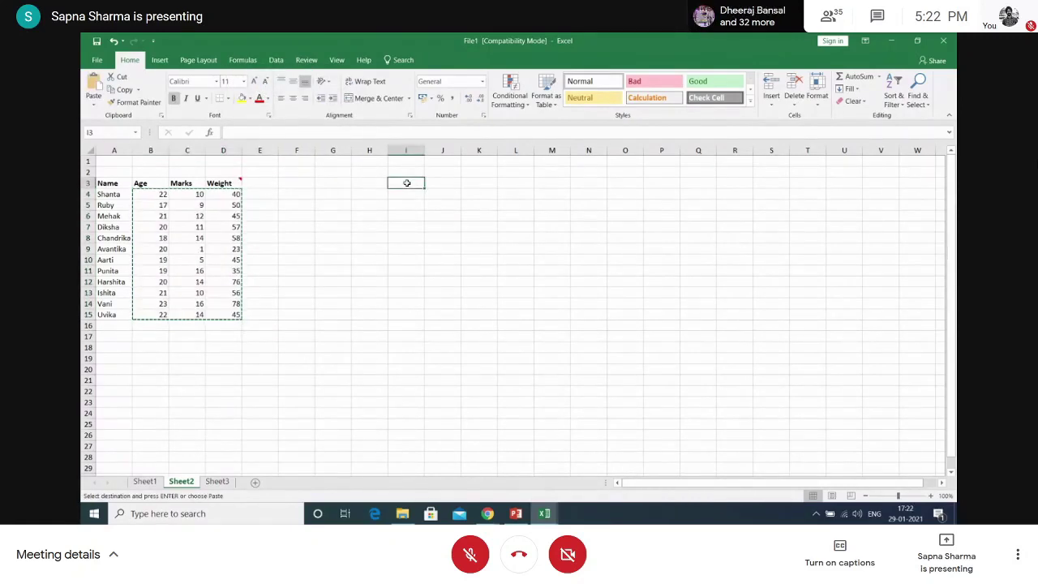
key("ctrl+v")
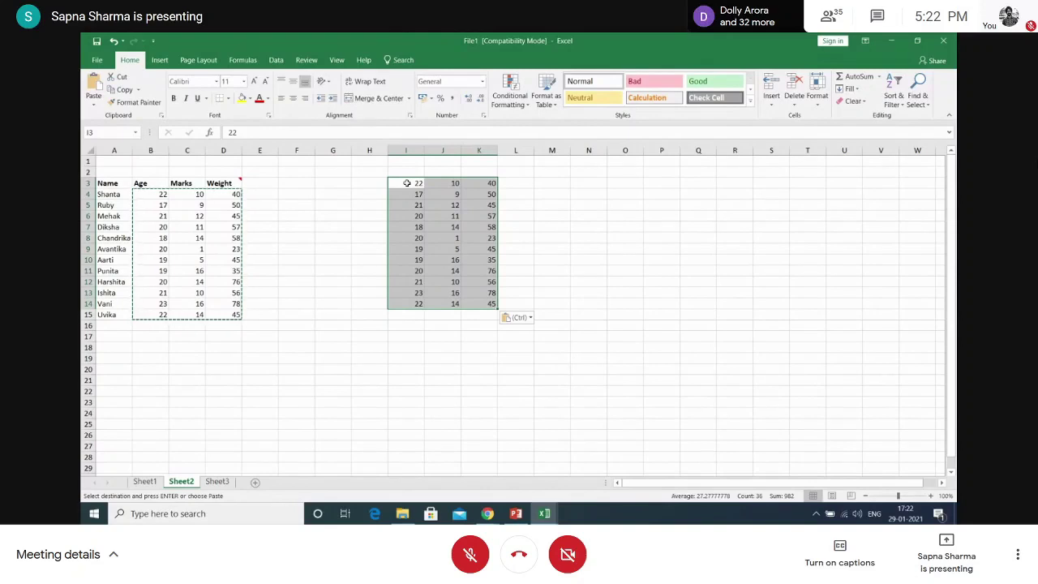
right_click(474, 303)
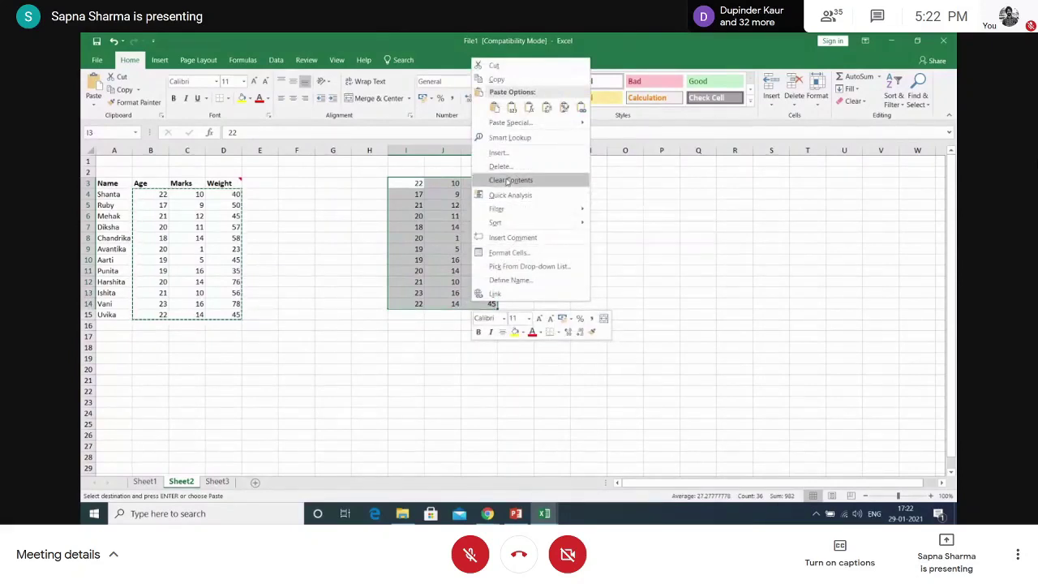
left_click(508, 181)
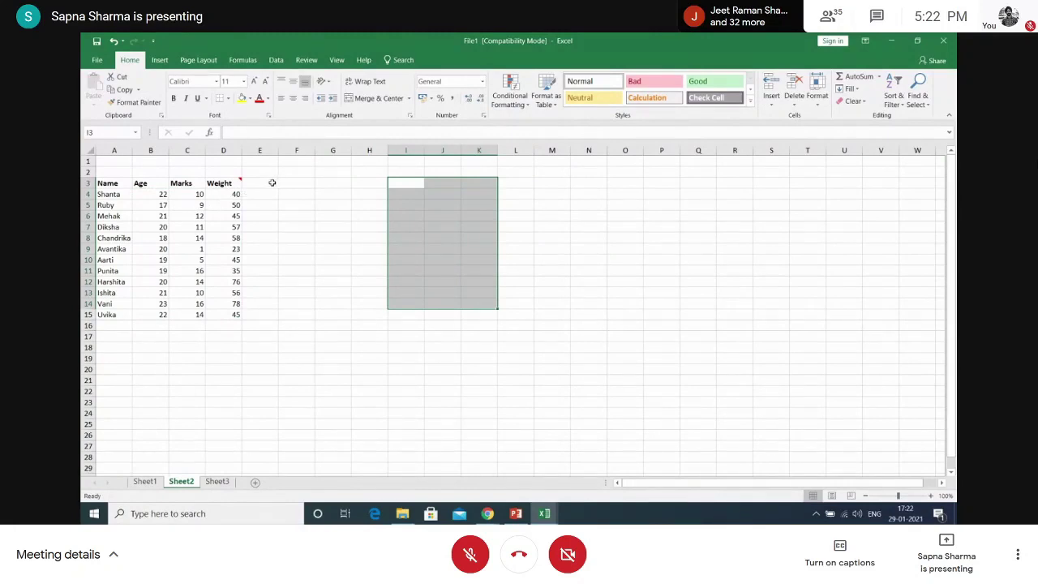
left_click(273, 182)
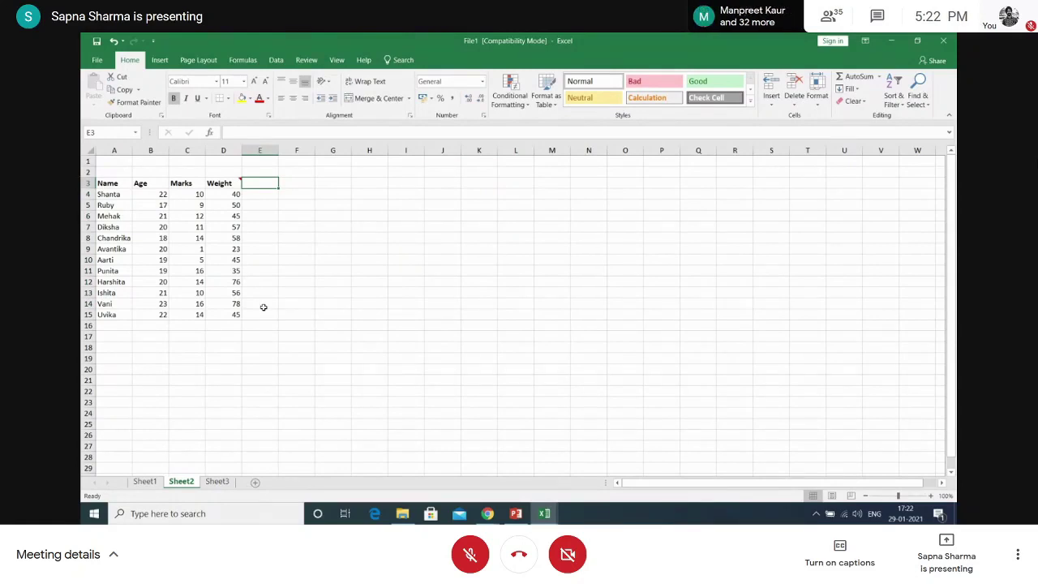
left_click(203, 416)
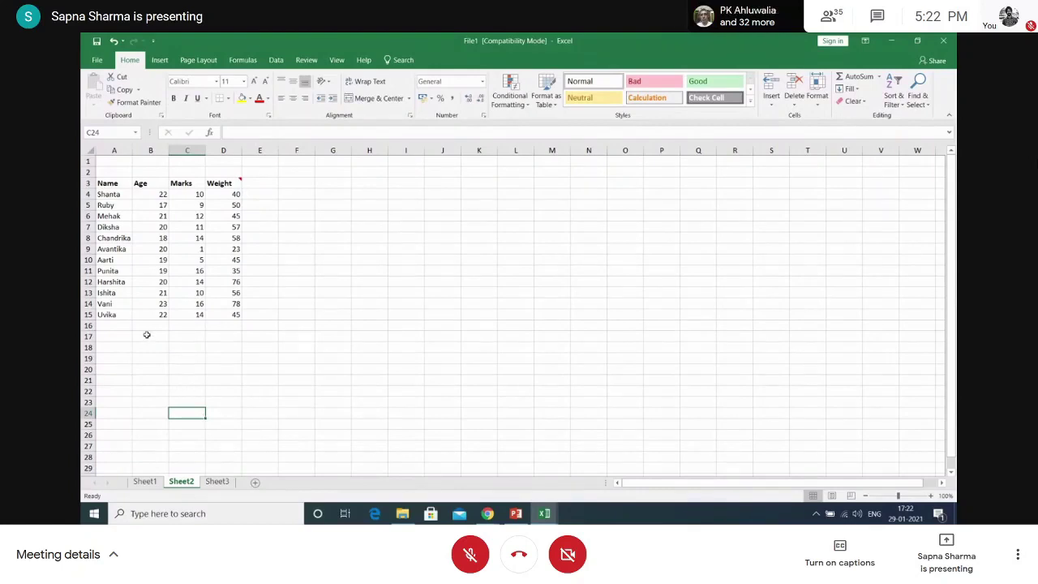
Select the student names in column A and sort A to Z, expanding to whole rows
left_click(104, 196)
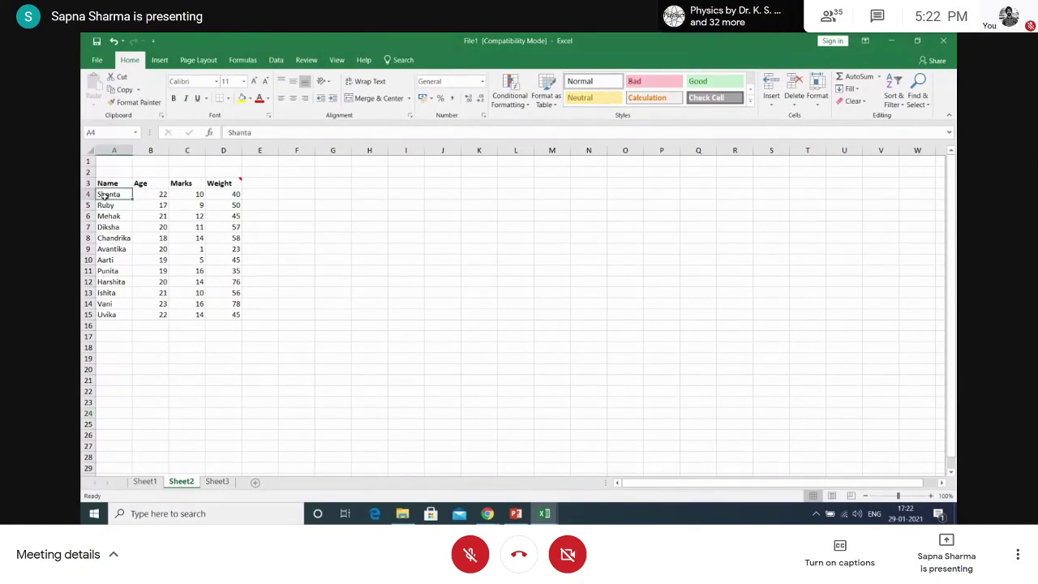
left_click(442, 336)
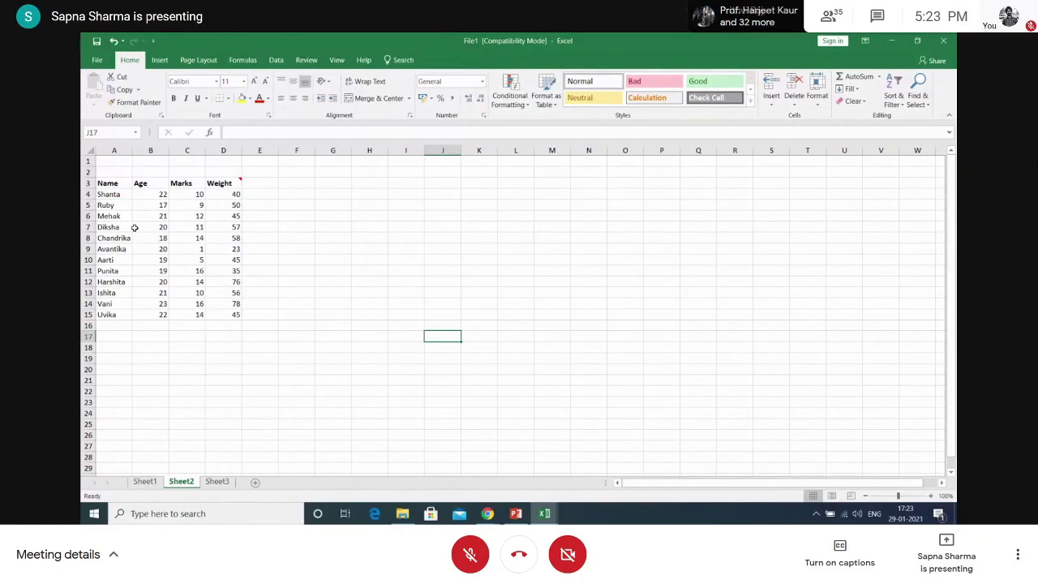
left_click_drag(111, 196, 124, 315)
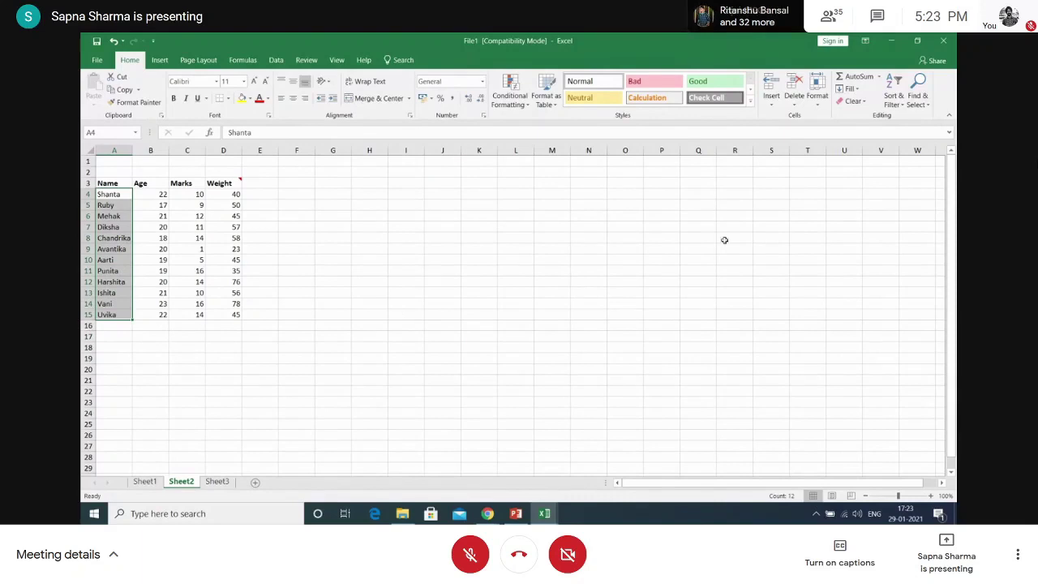
left_click(903, 105)
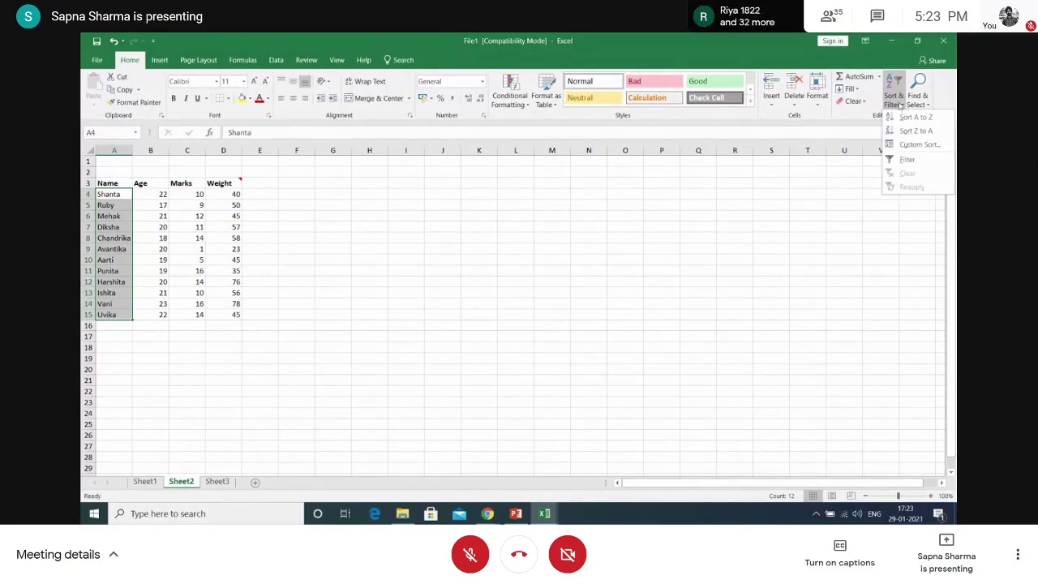
left_click(795, 268)
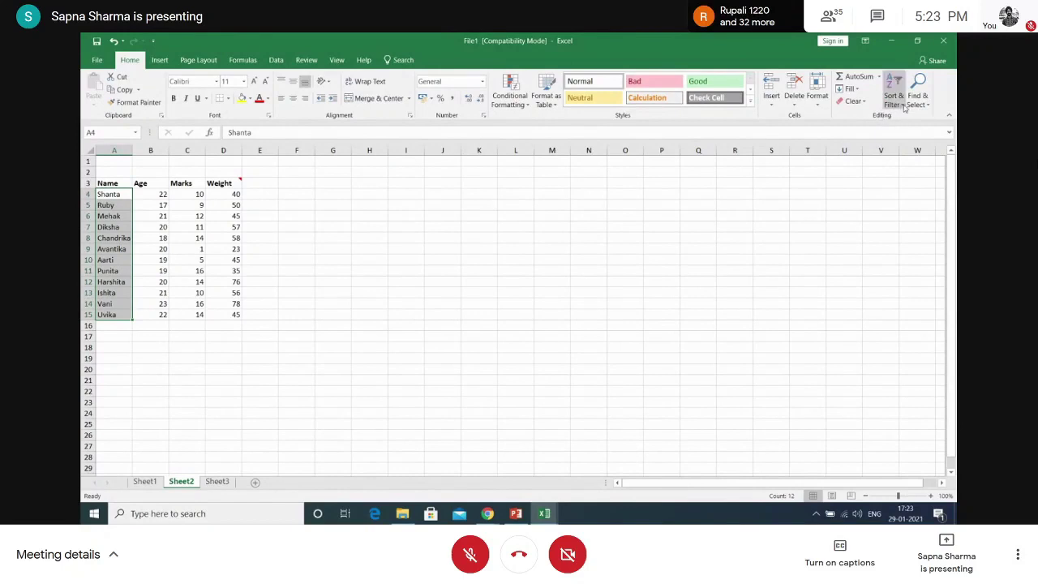
right_click(905, 108)
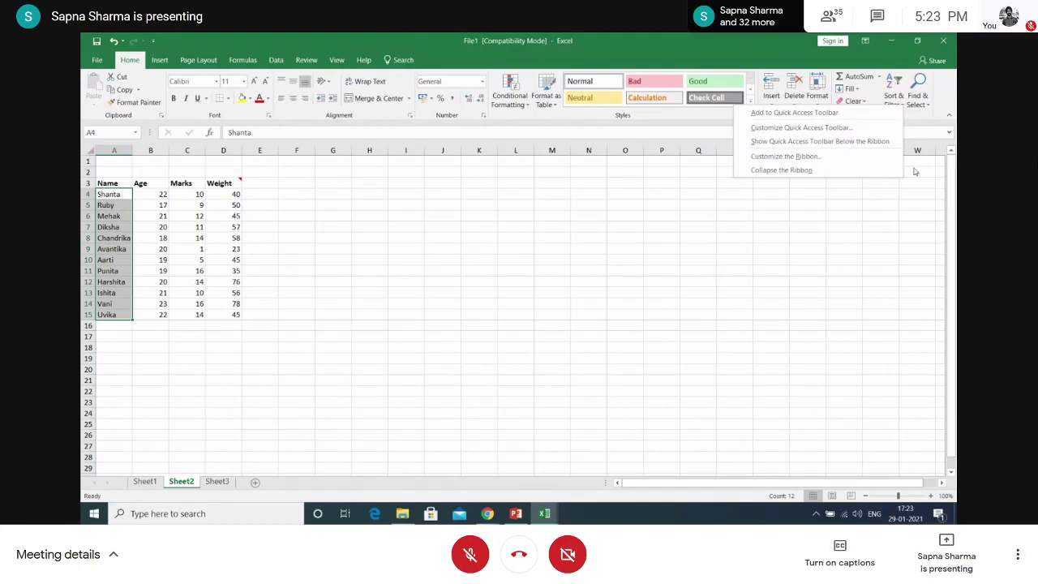
left_click(872, 264)
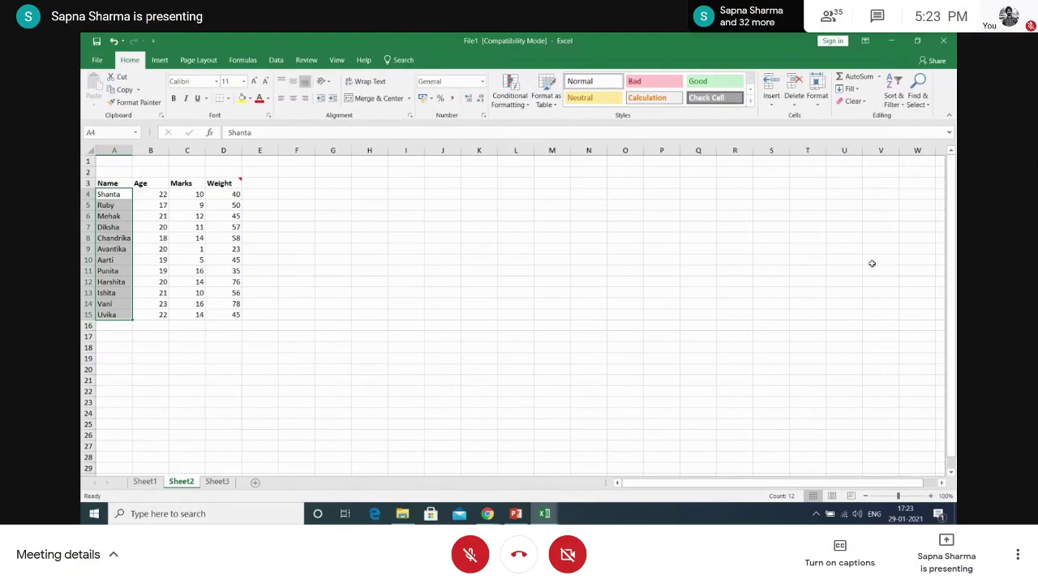
left_click(903, 108)
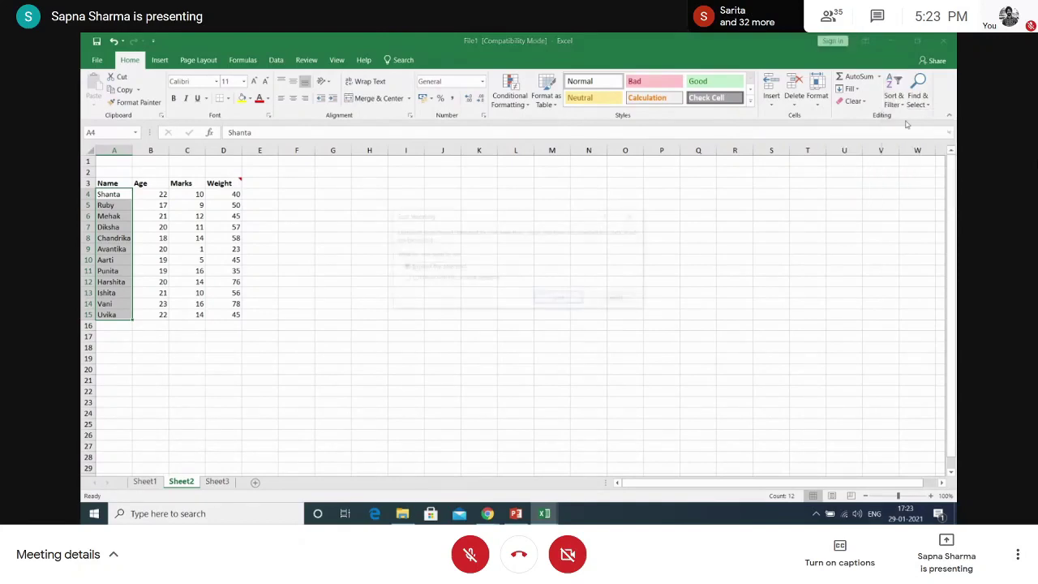
left_click(564, 300)
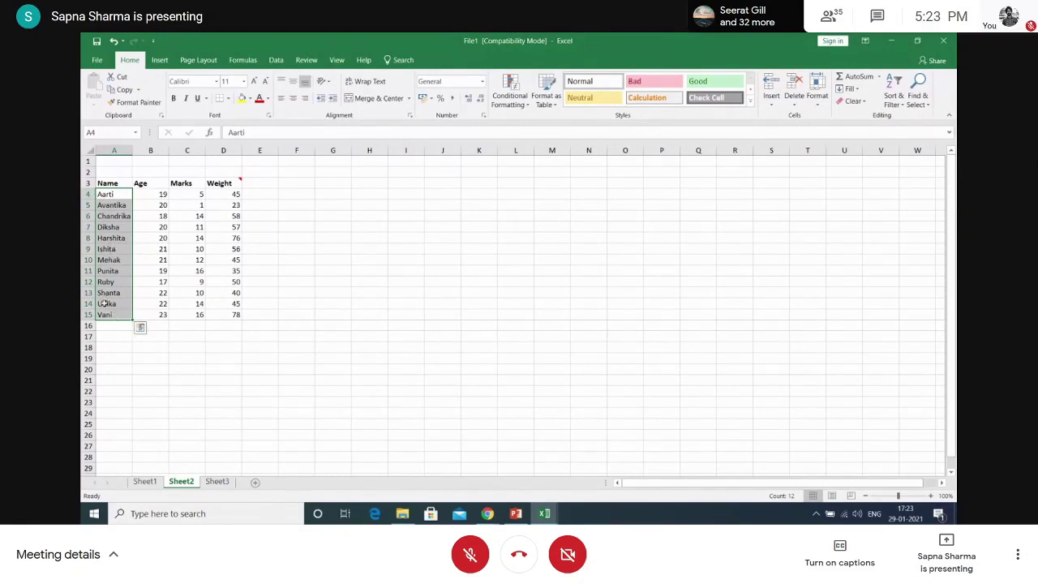
left_click(897, 104)
Sort the names Z to A with the selection expanded, putting Vani first and Aarti last
left_click(914, 132)
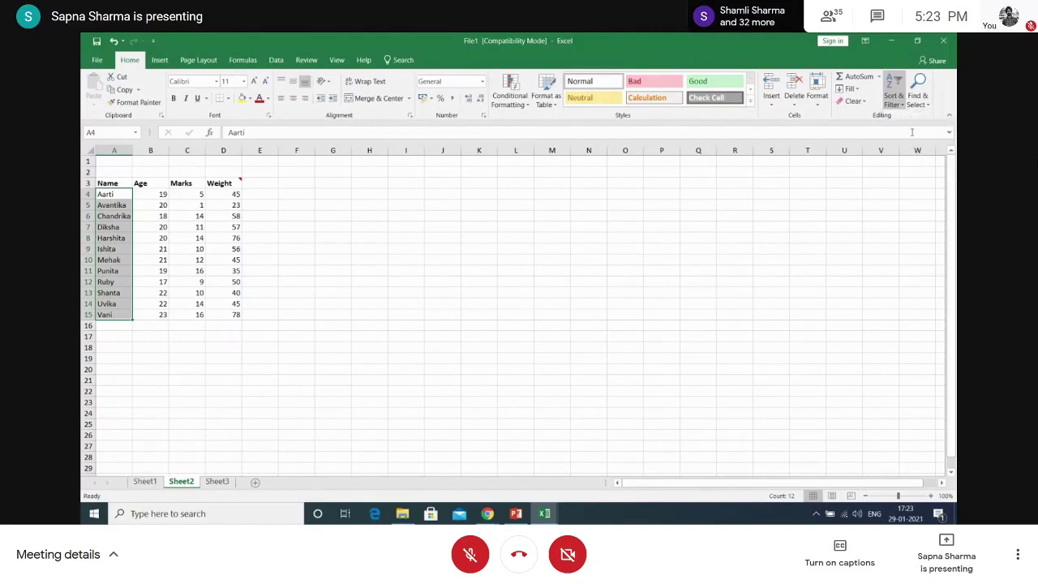
left_click(561, 300)
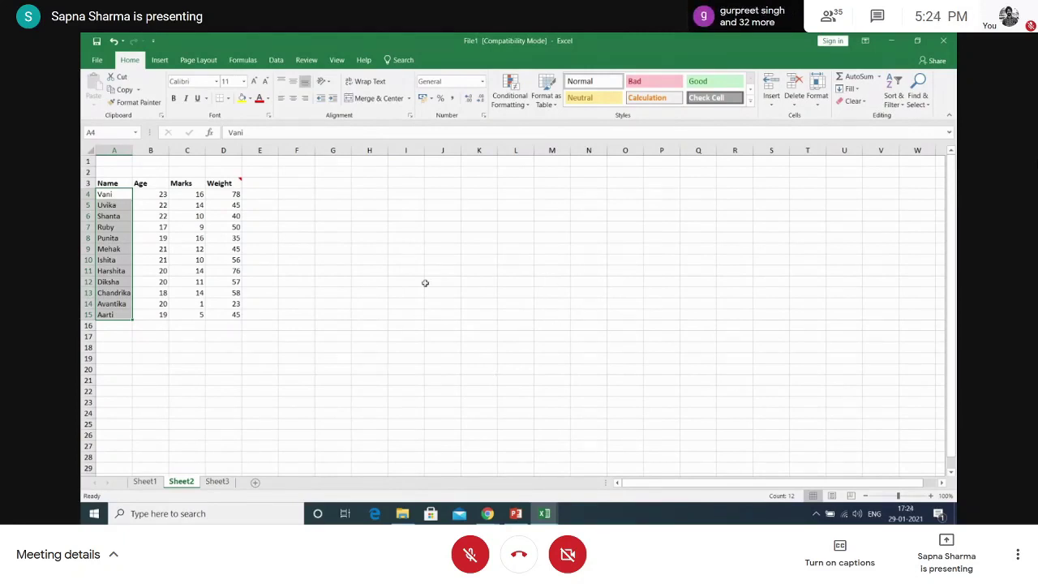
left_click(771, 150)
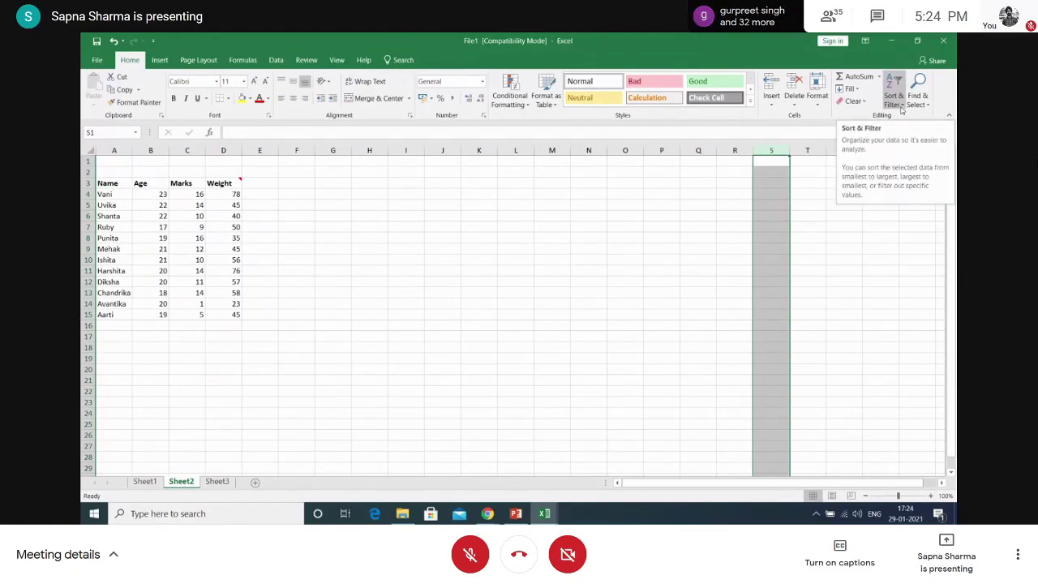
left_click(554, 273)
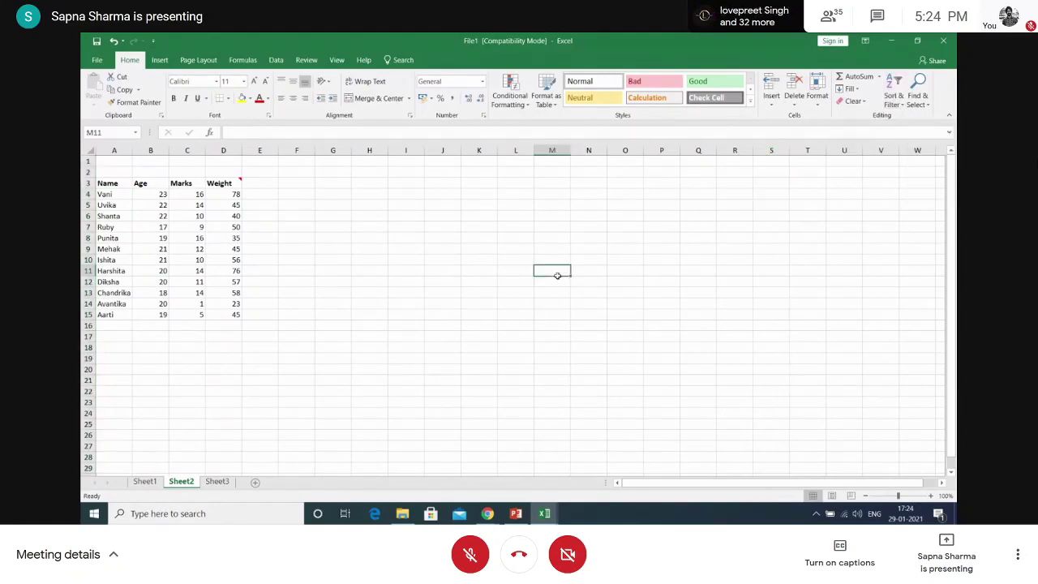
left_click(894, 91)
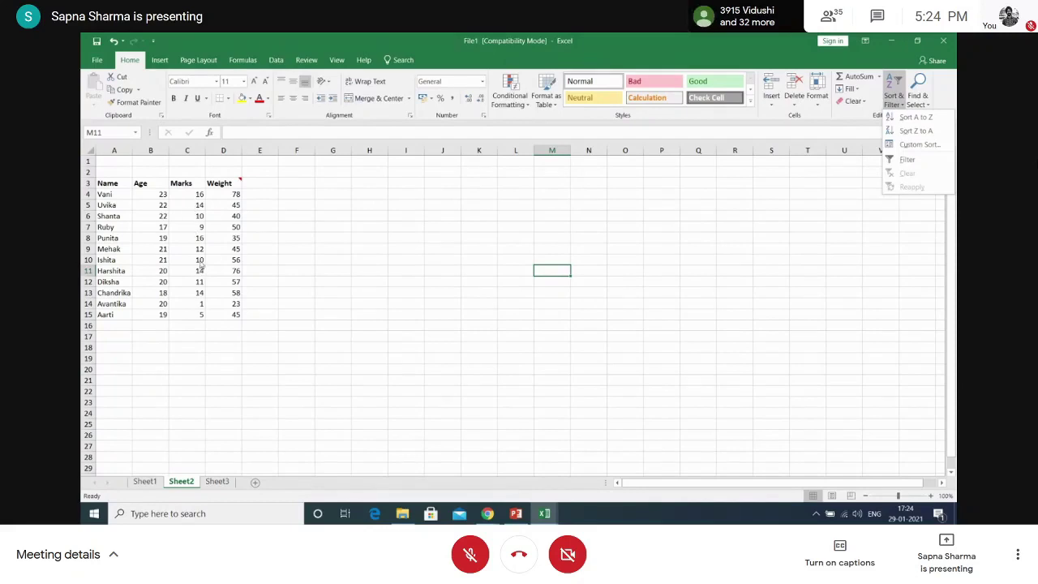
left_click(369, 291)
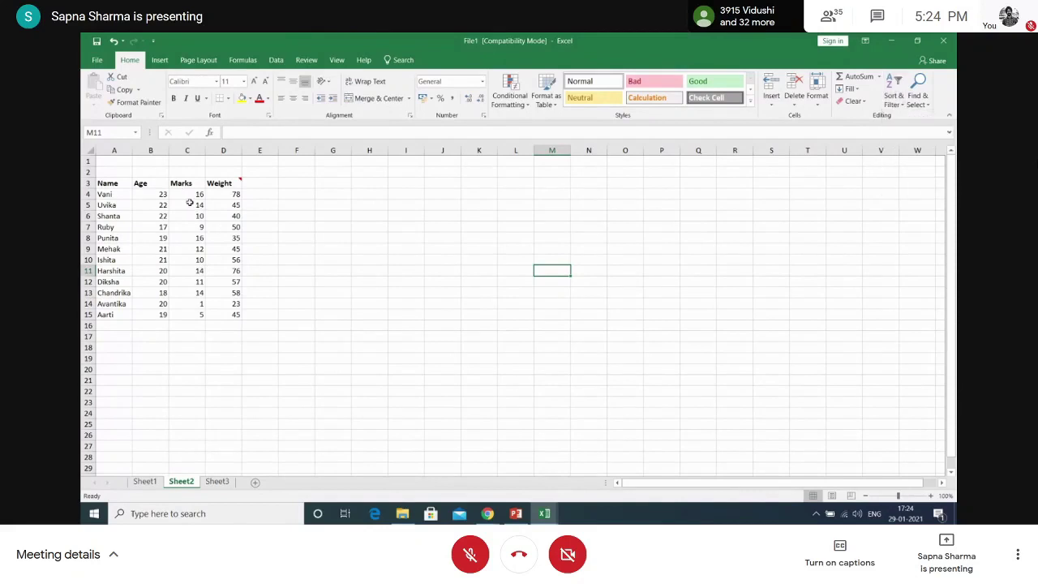
Select the Marks values C4:C15 and open the Sort & Filter dropdown
left_click_drag(171, 205, 194, 314)
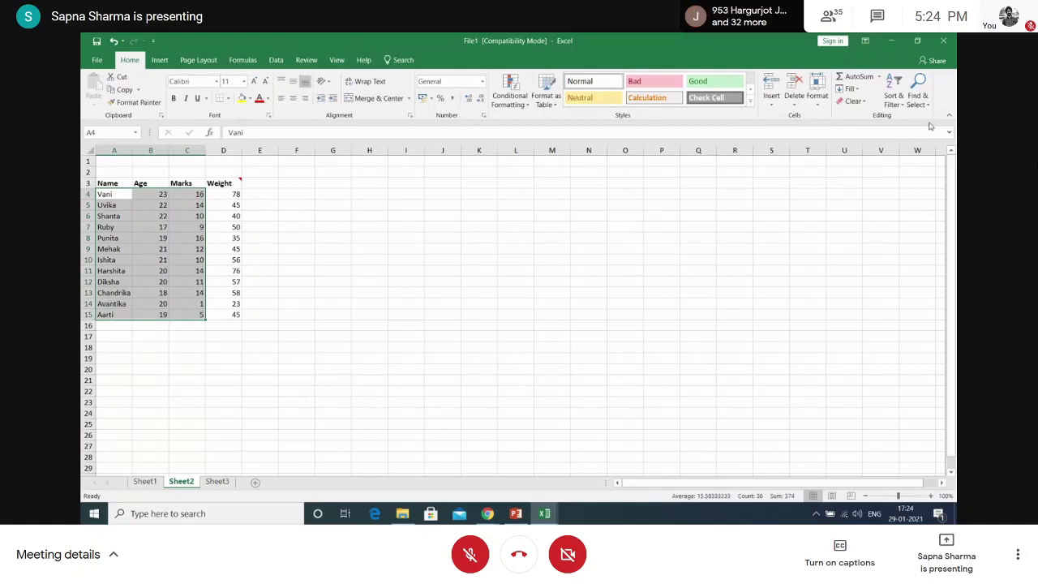
right_click(907, 108)
left_click(405, 297)
right_click(404, 297)
key("Escape")
left_click_drag(194, 197, 189, 315)
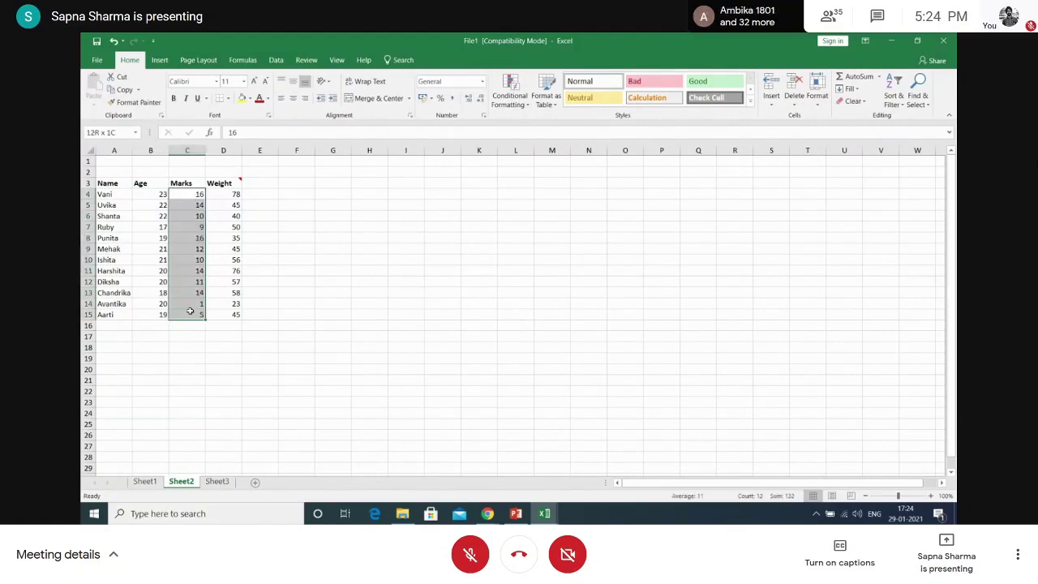
left_click(902, 106)
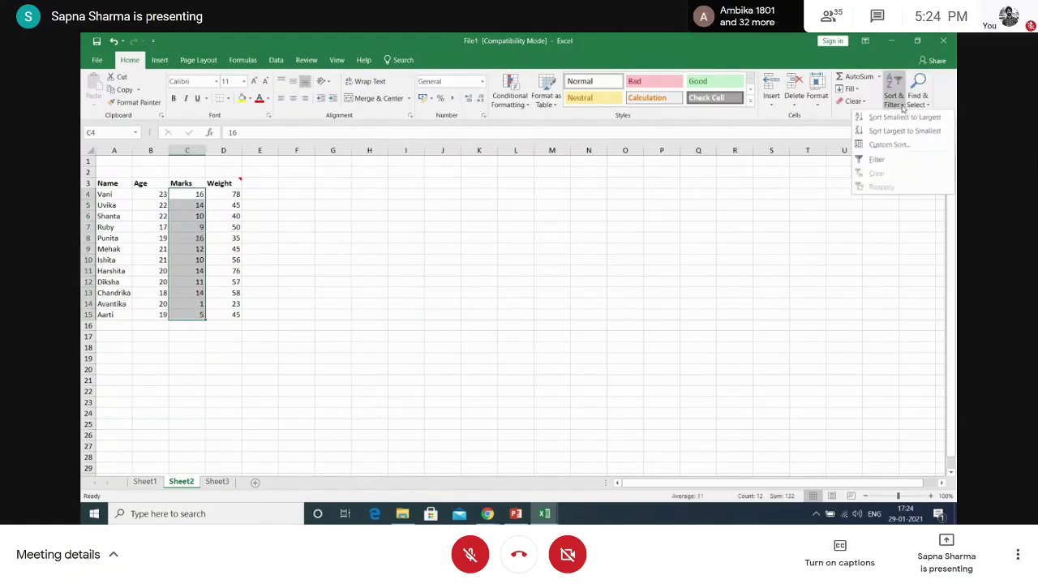
Turn on filtering and hide the Marks values 14 and 16
left_click(884, 160)
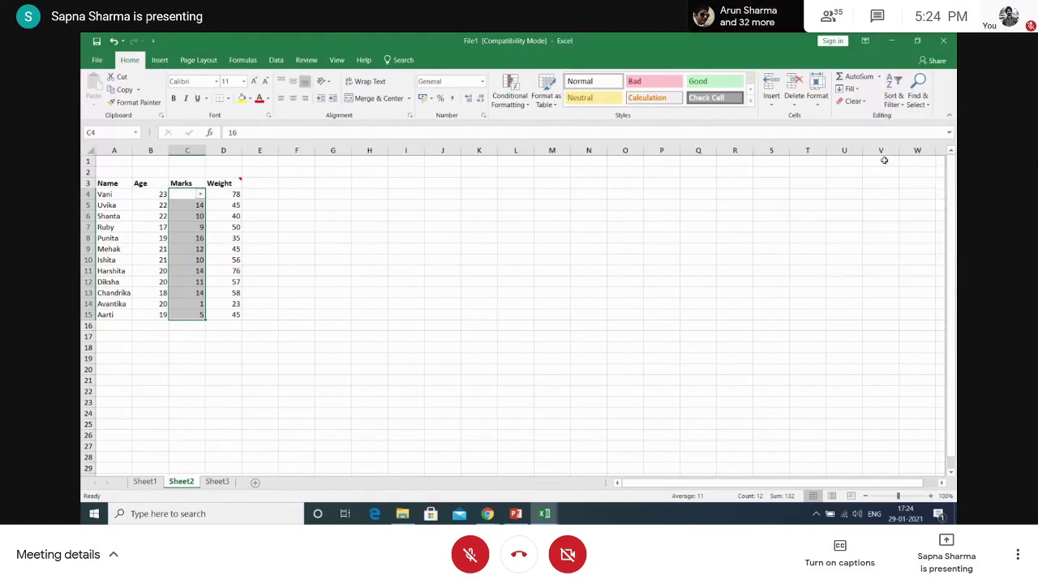
left_click(200, 196)
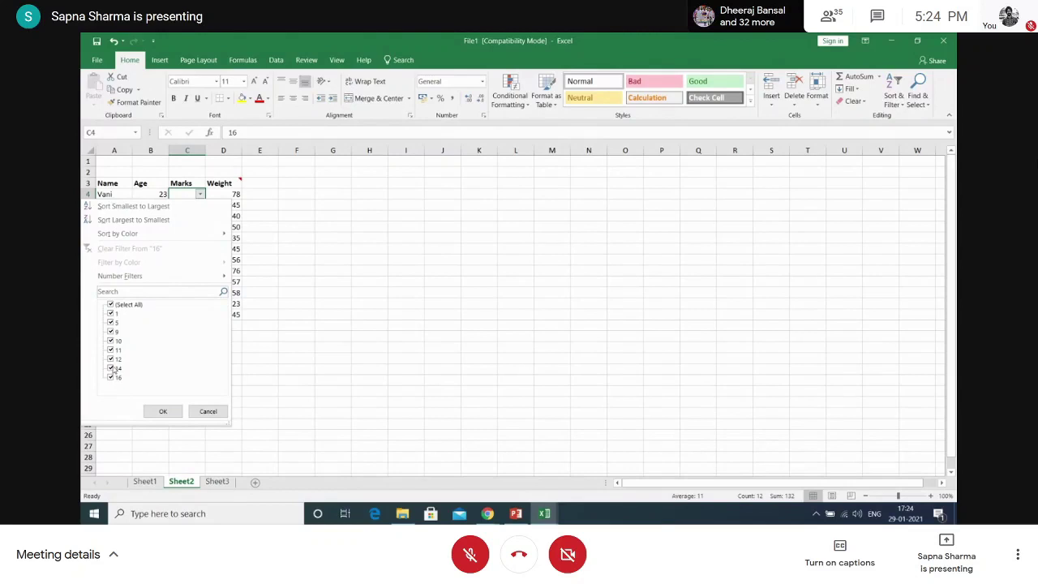
left_click(111, 369)
left_click(112, 377)
left_click(112, 350)
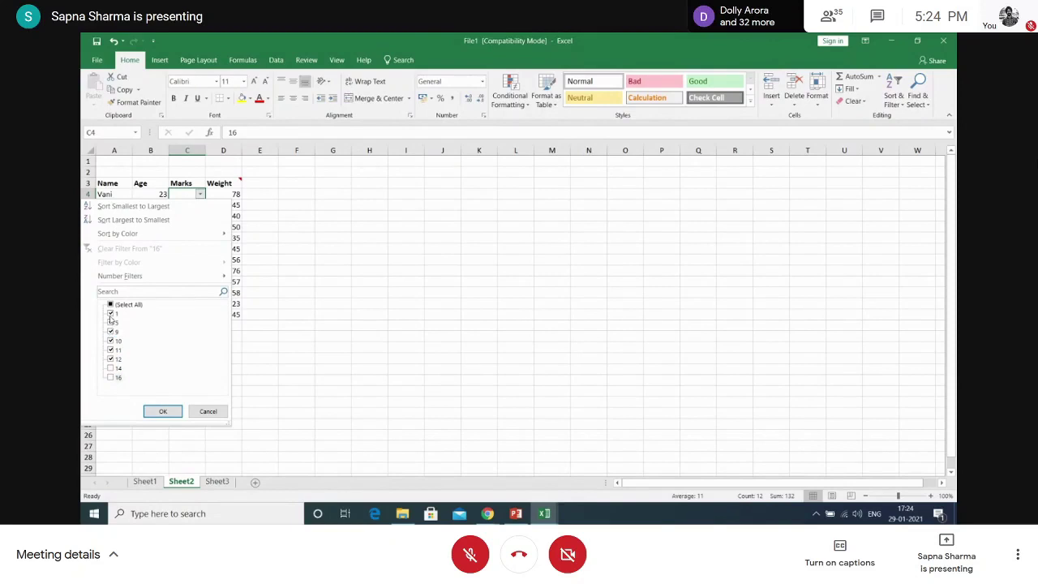
left_click(162, 413)
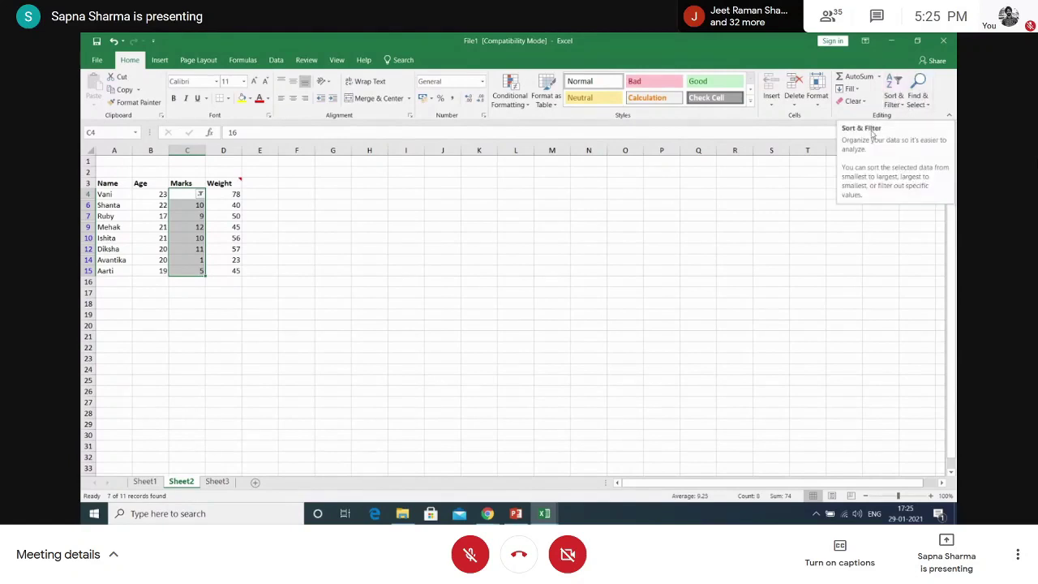
Undo the filter with Ctrl+Z twice to restore all twelve students
left_click(604, 312)
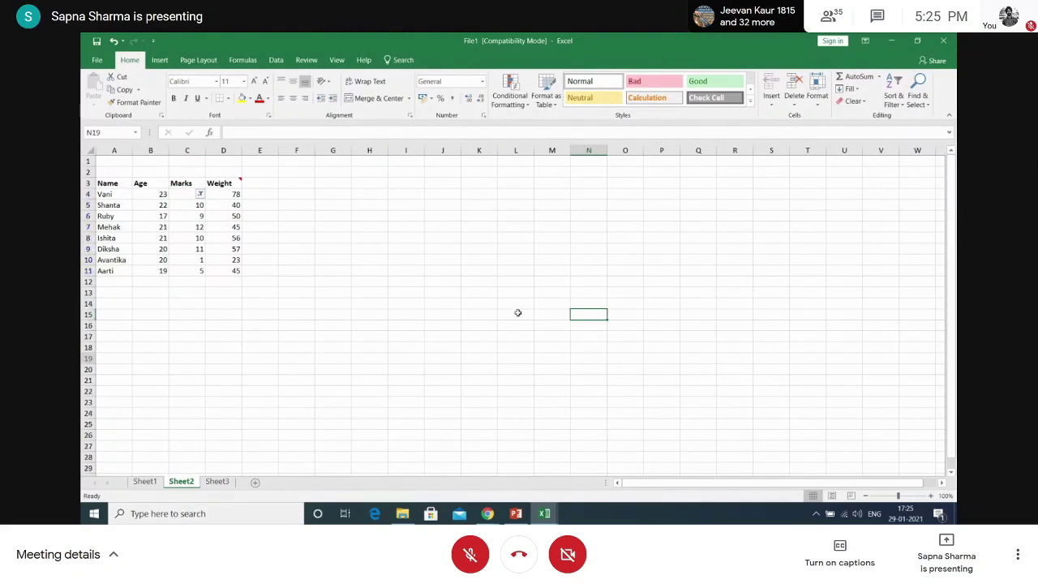
key("ctrl+z")
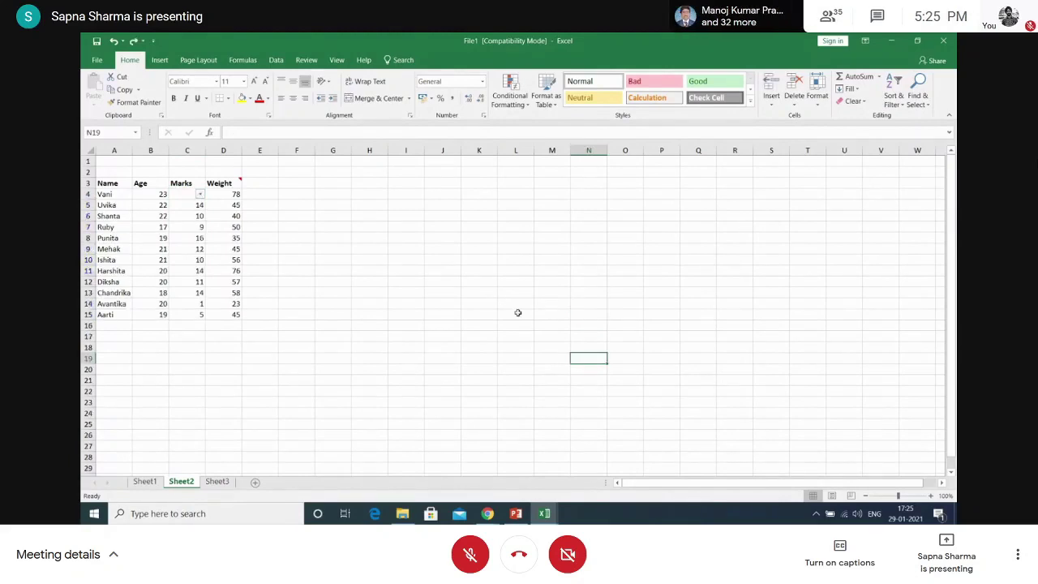
key("ctrl+z")
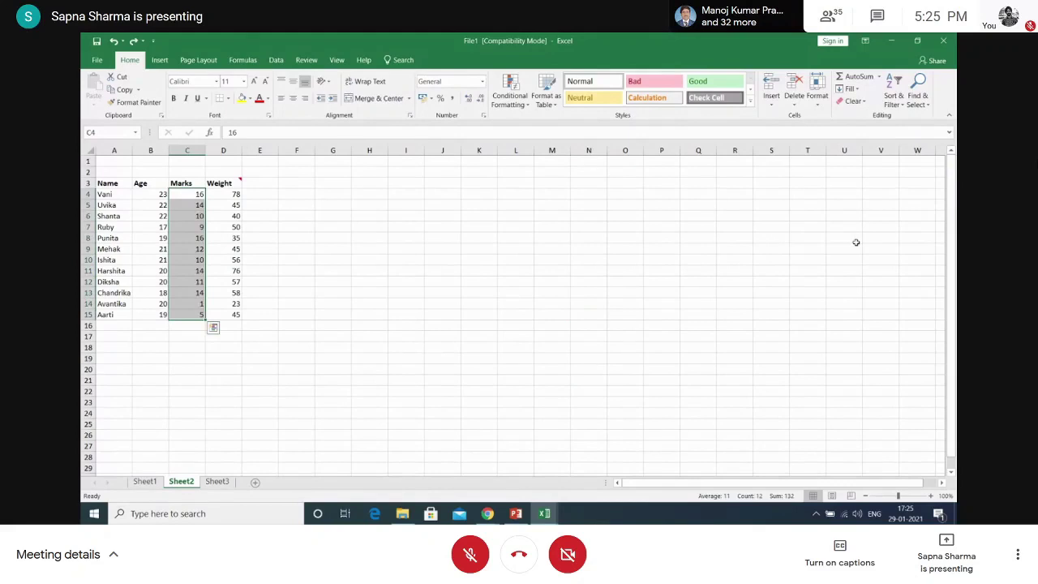
left_click(856, 242)
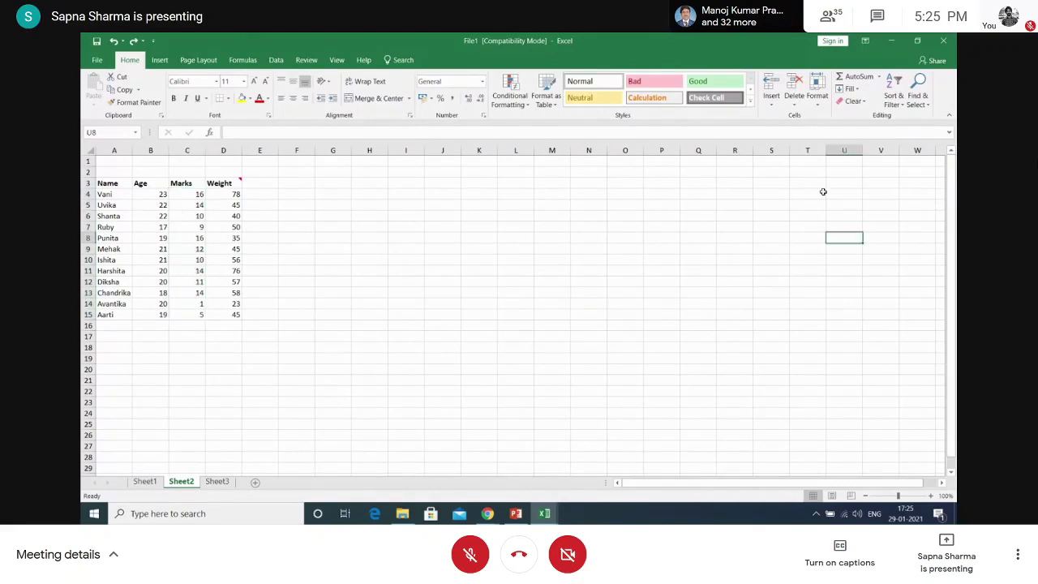
left_click(929, 104)
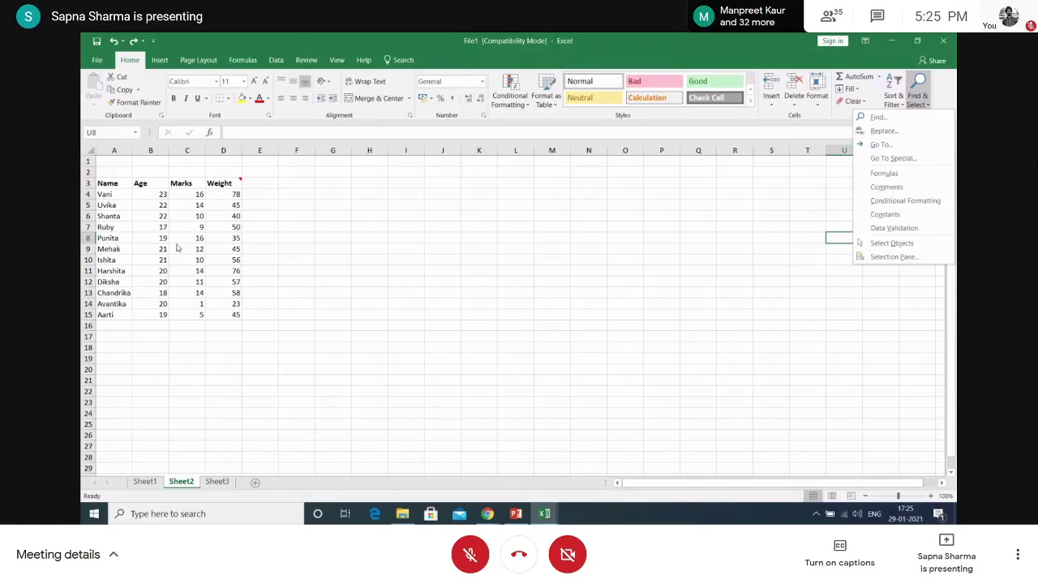
left_click(195, 195)
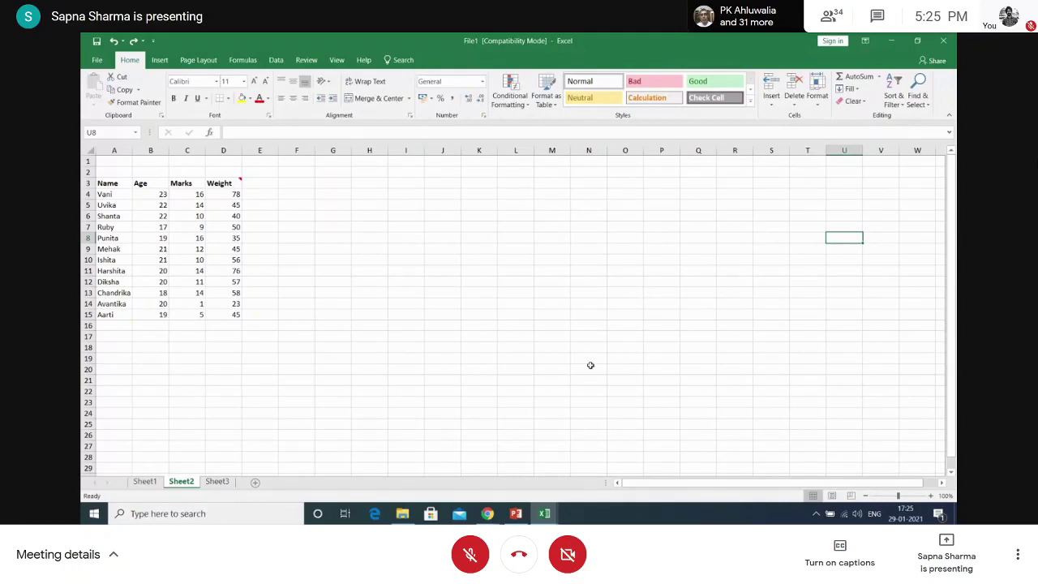
Add new blank sheets, browse Sheet1, Sheet2 and Sheet3, then minimize the workbook
left_click(256, 484)
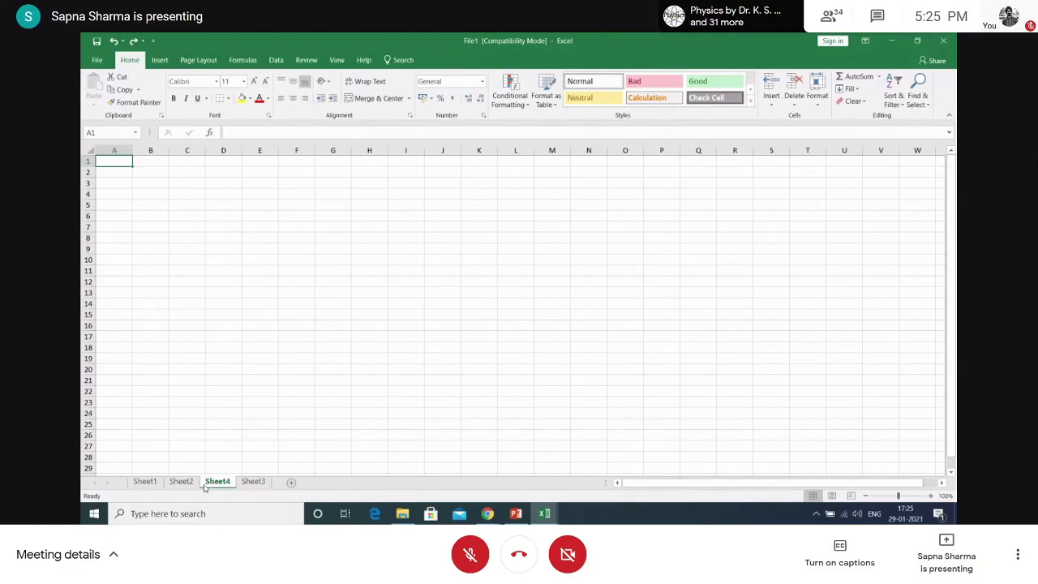
left_click(293, 484)
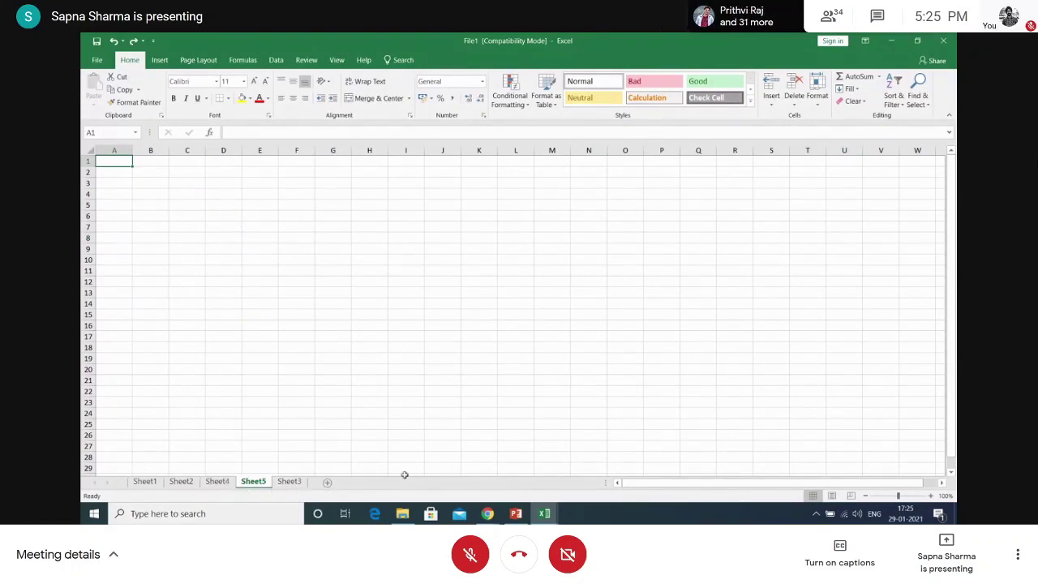
left_click(144, 483)
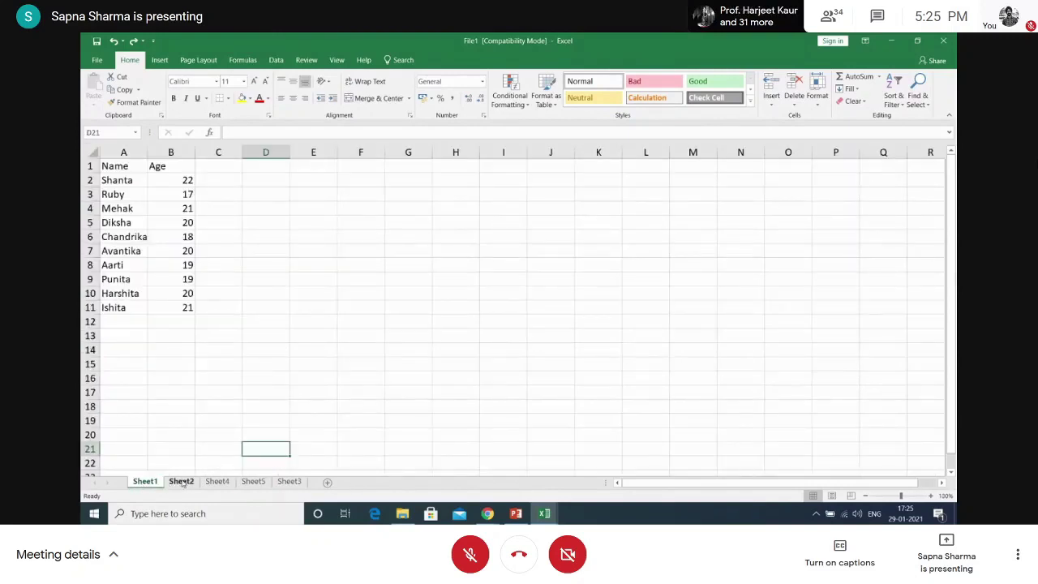
left_click(181, 483)
left_click(144, 483)
left_click(182, 483)
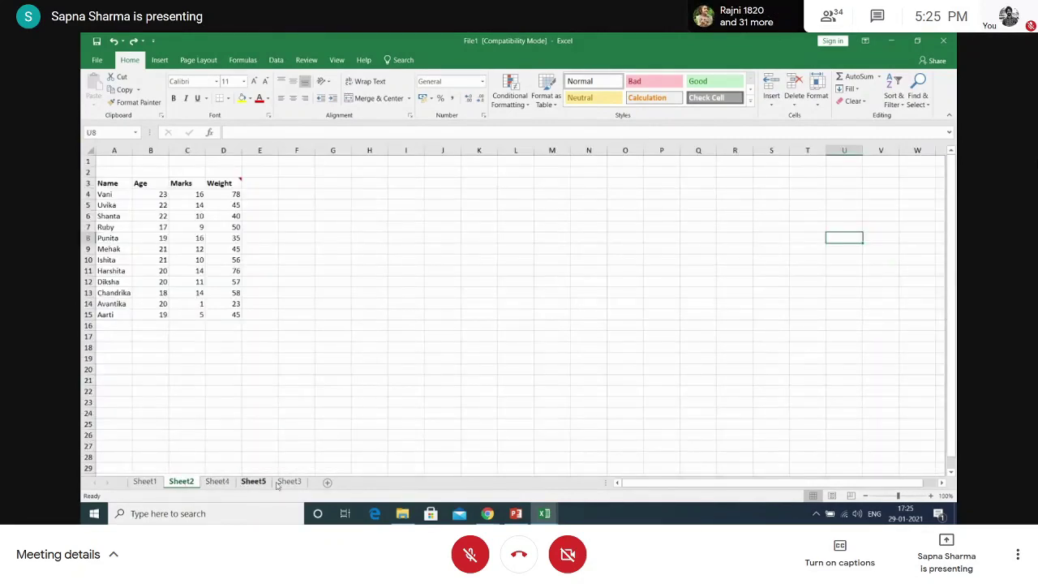
left_click(301, 485)
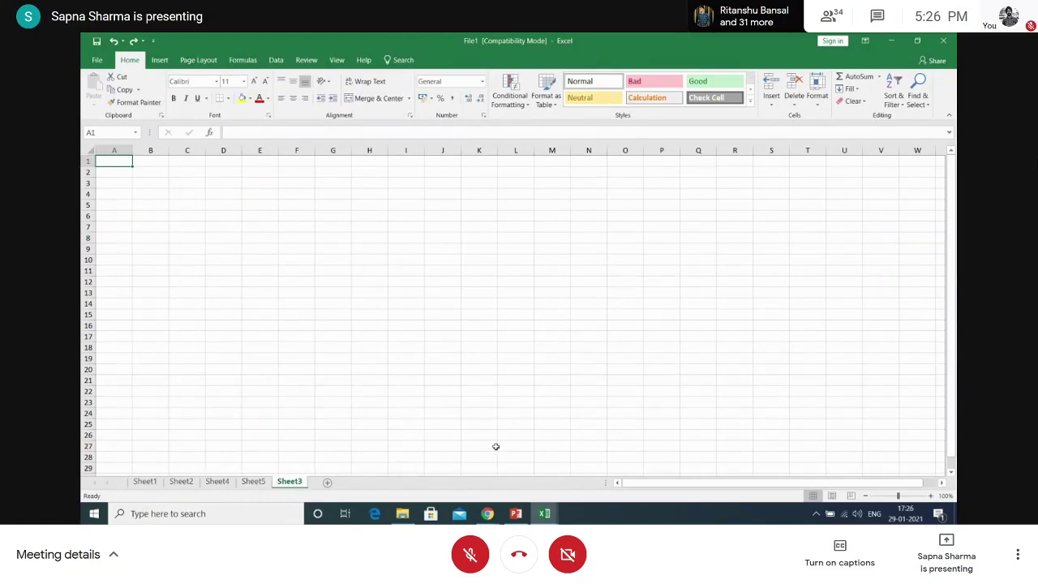
left_click(892, 40)
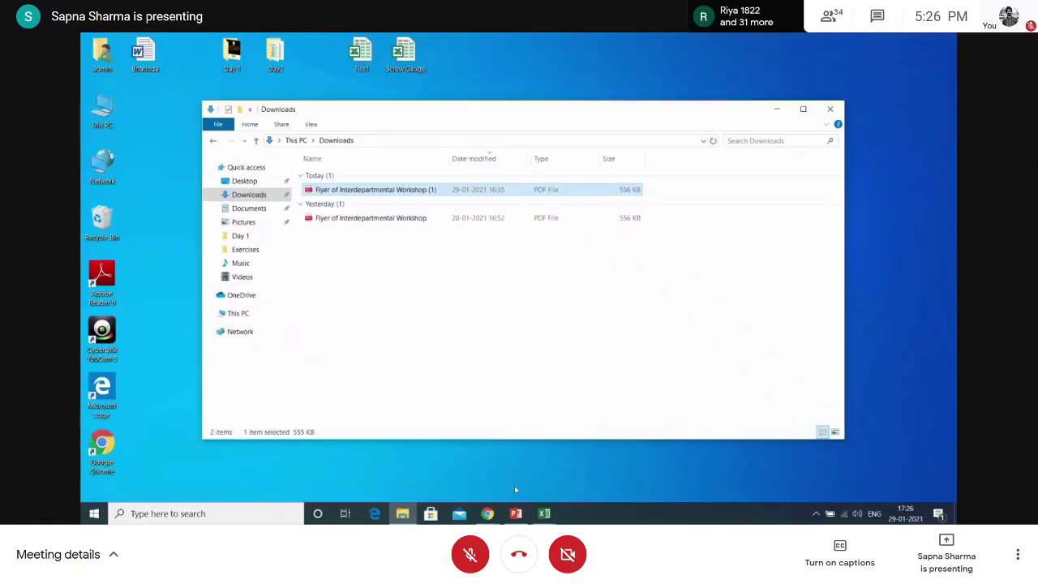
Present the Data Entry slide in PowerPoint full screen, then switch back to the Excel workbooks
left_click(516, 513)
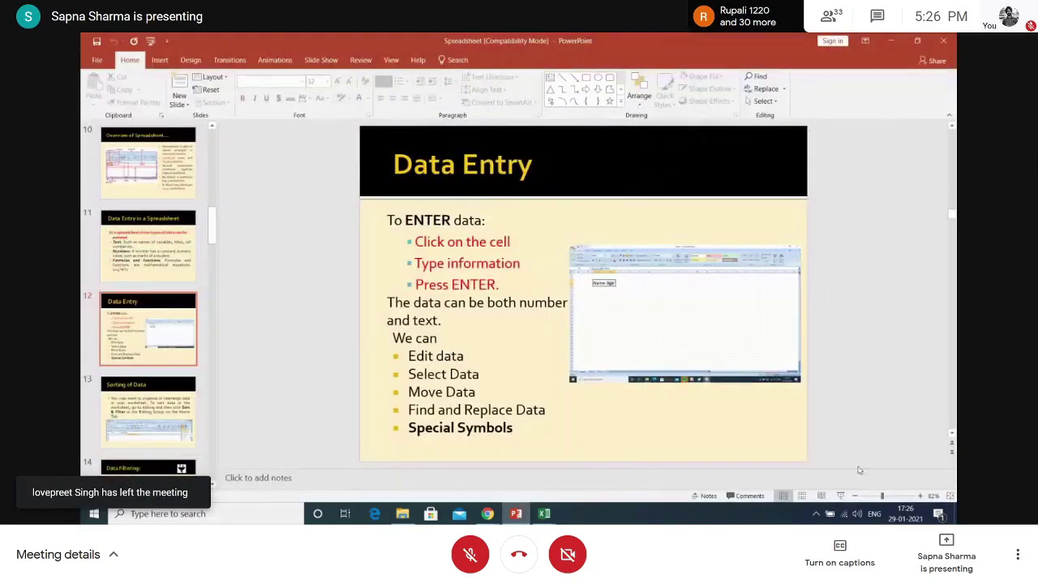
left_click(841, 496)
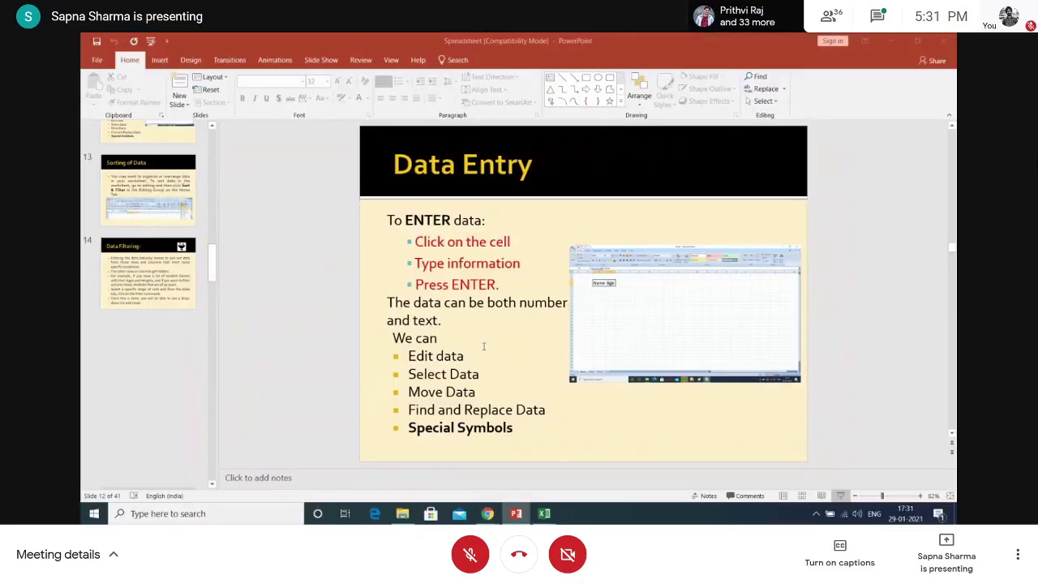
left_click(516, 513)
mouse_move(544, 513)
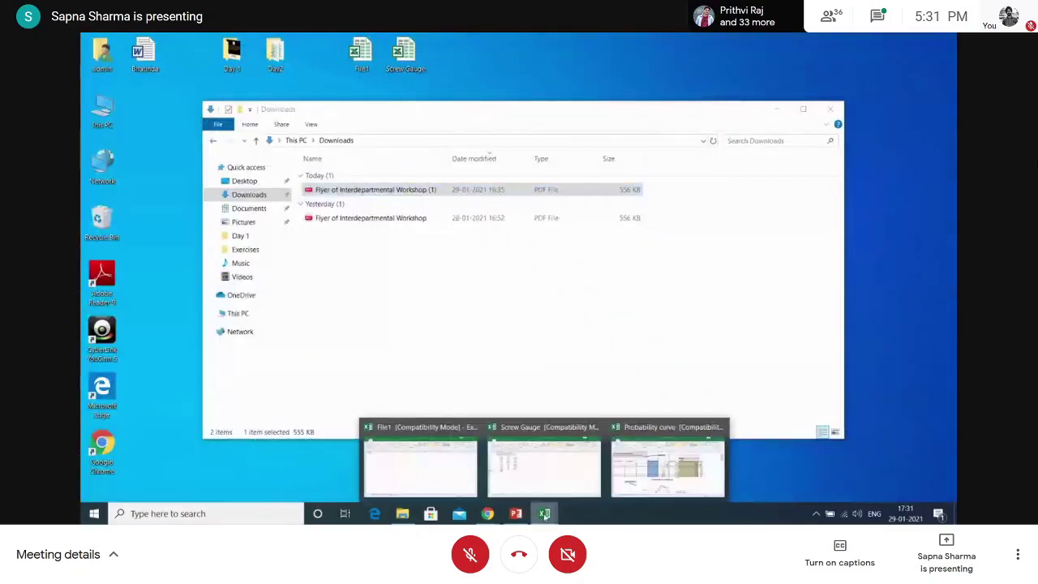
mouse_move(538, 455)
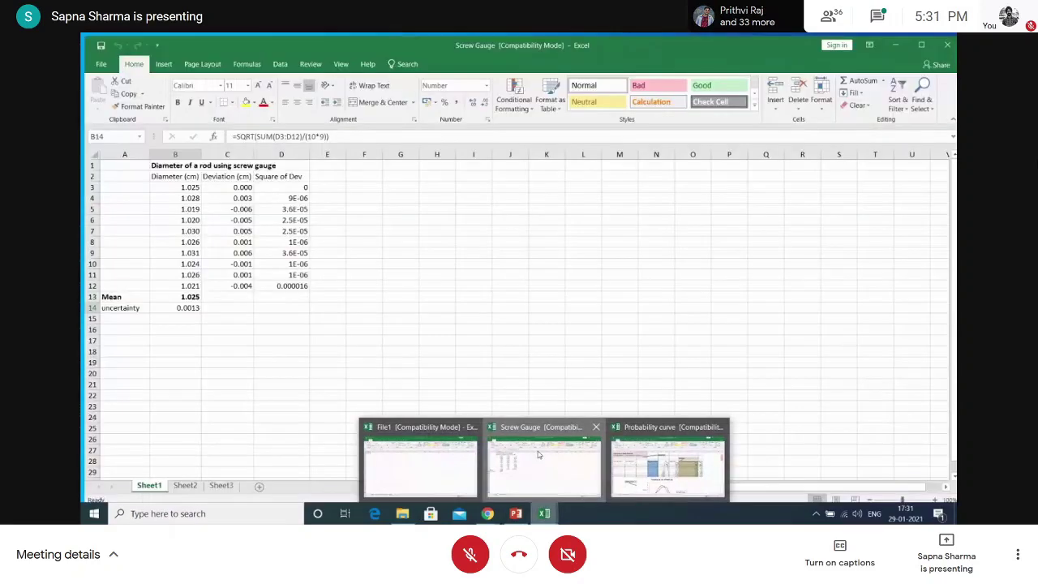
left_click(538, 455)
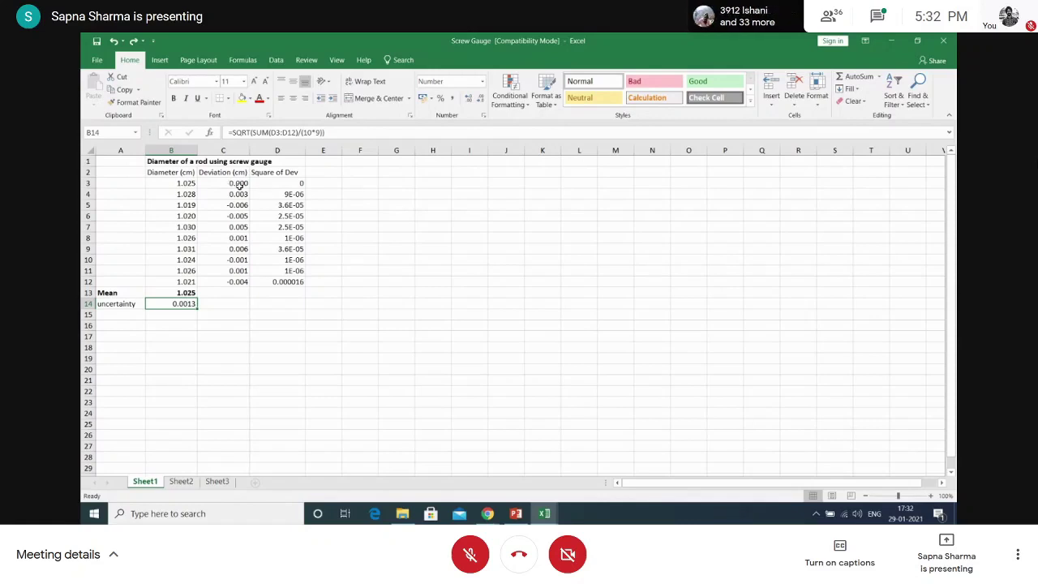
left_click(119, 182)
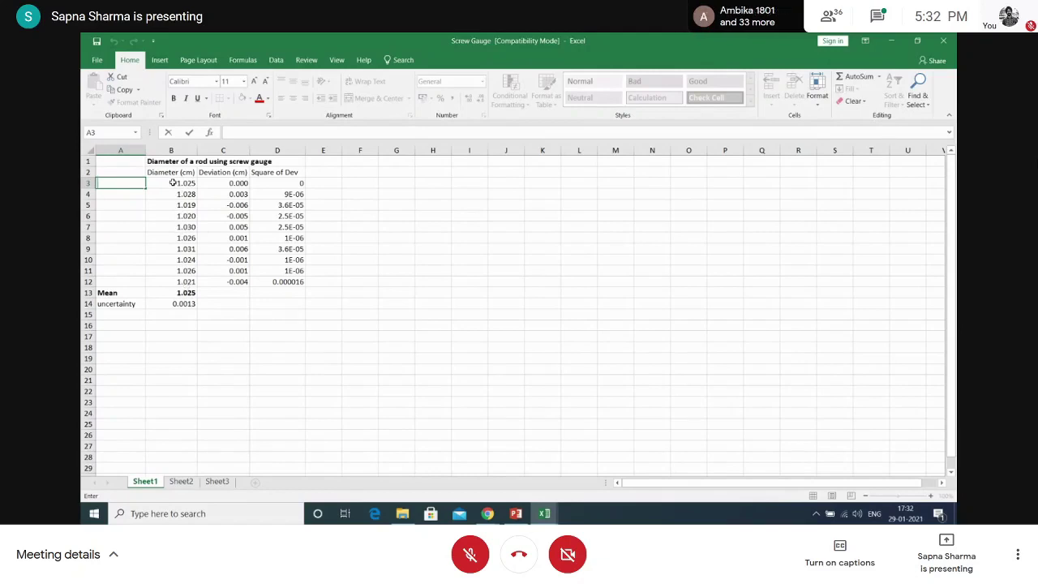
left_click(178, 315)
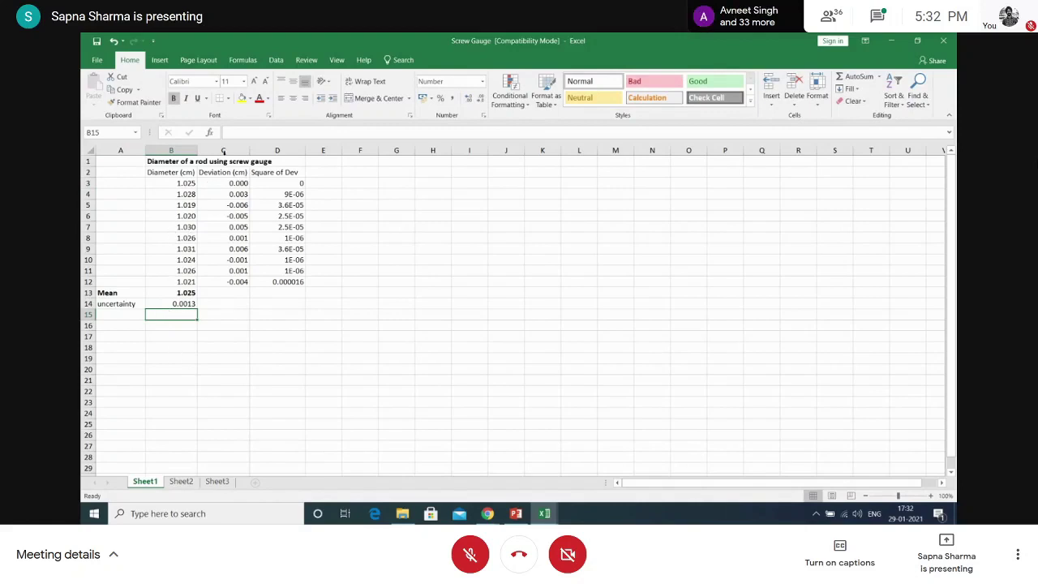
Enter =SUM(B3:B12) in B15 to total the diameters as 10.250
left_click(223, 132)
type("=")
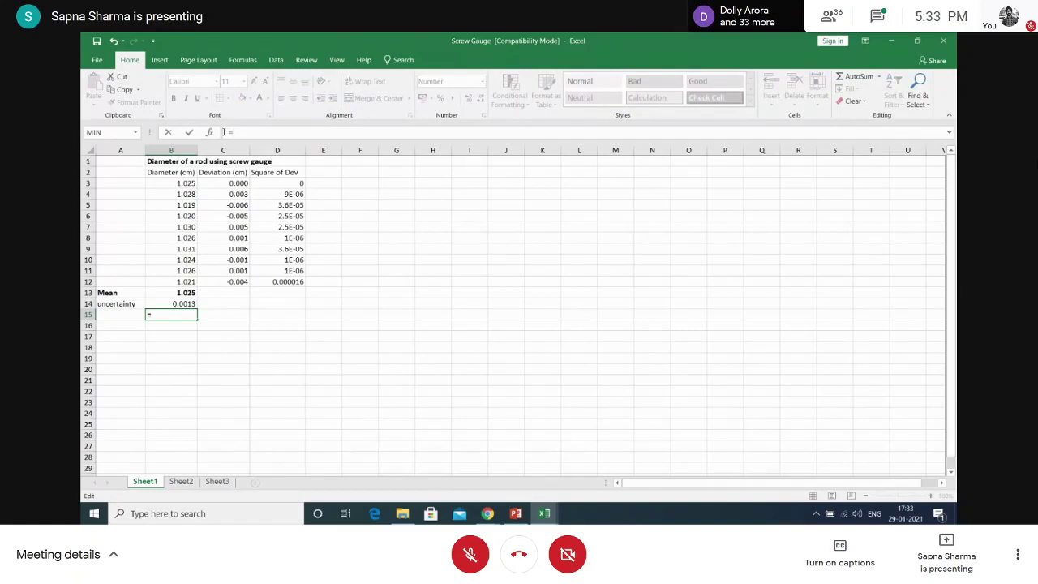
type("S")
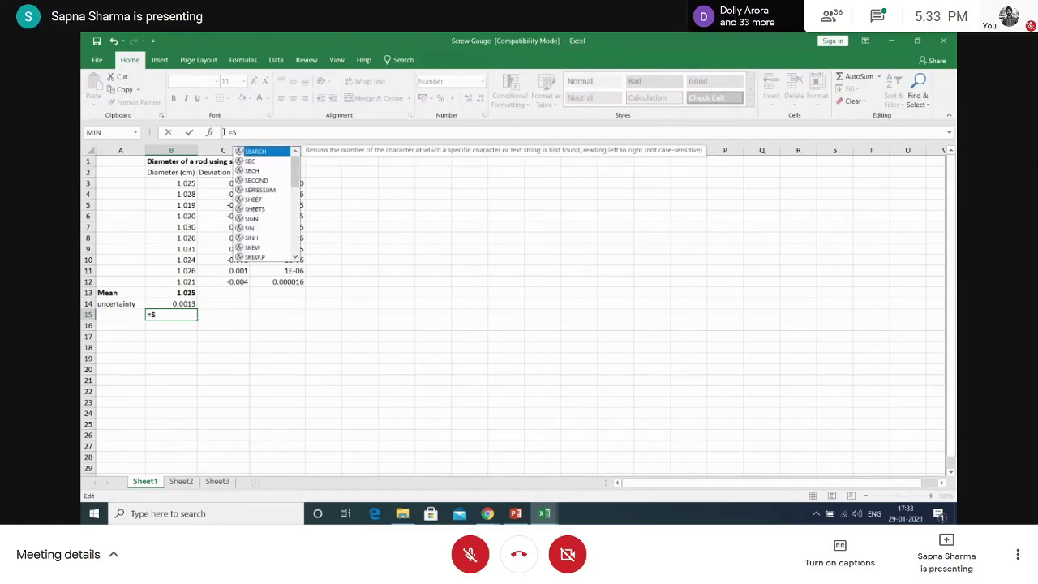
key("BackSpace")
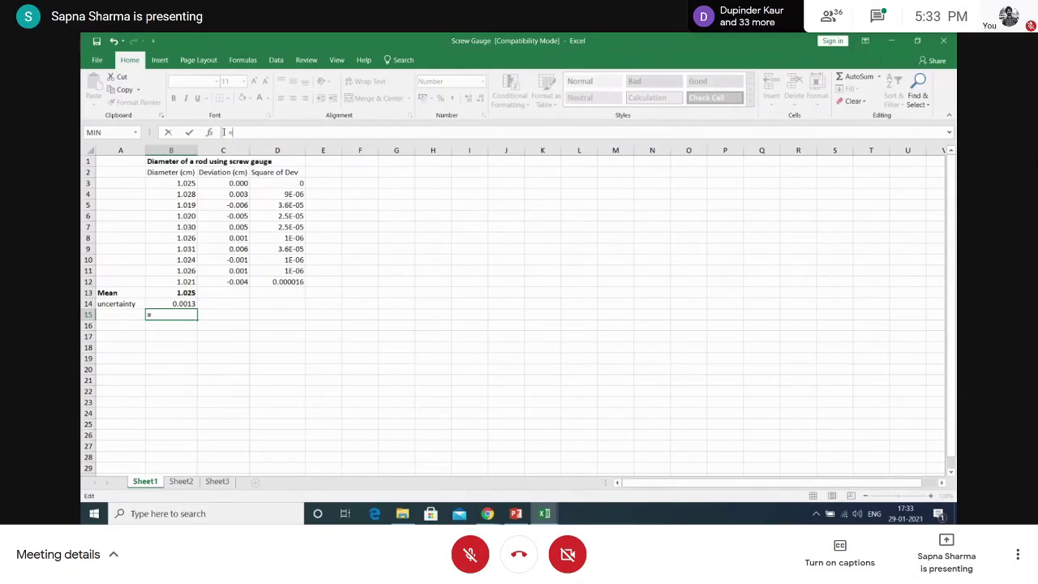
type("SUM")
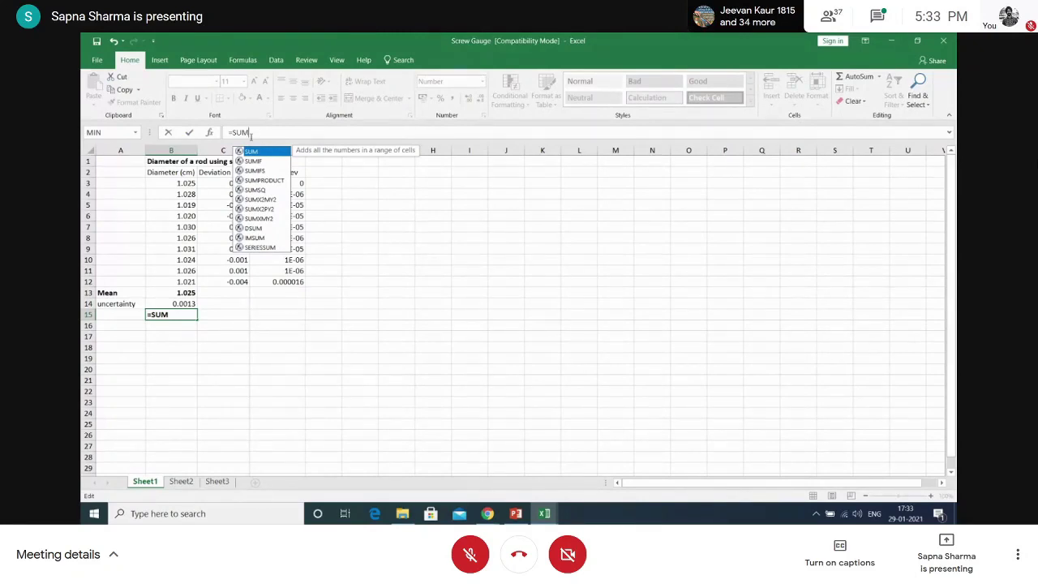
left_click(254, 132)
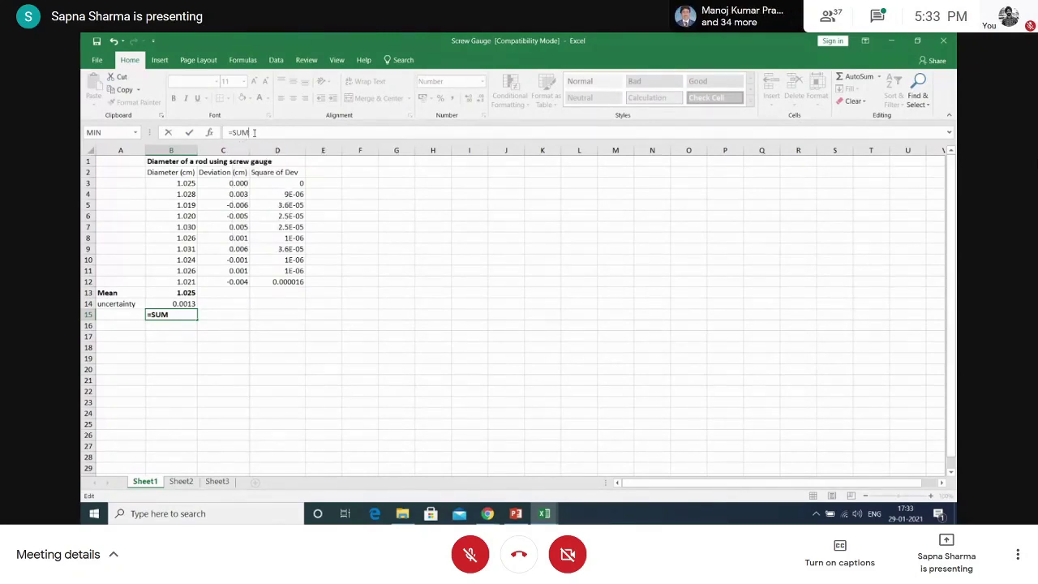
type("(")
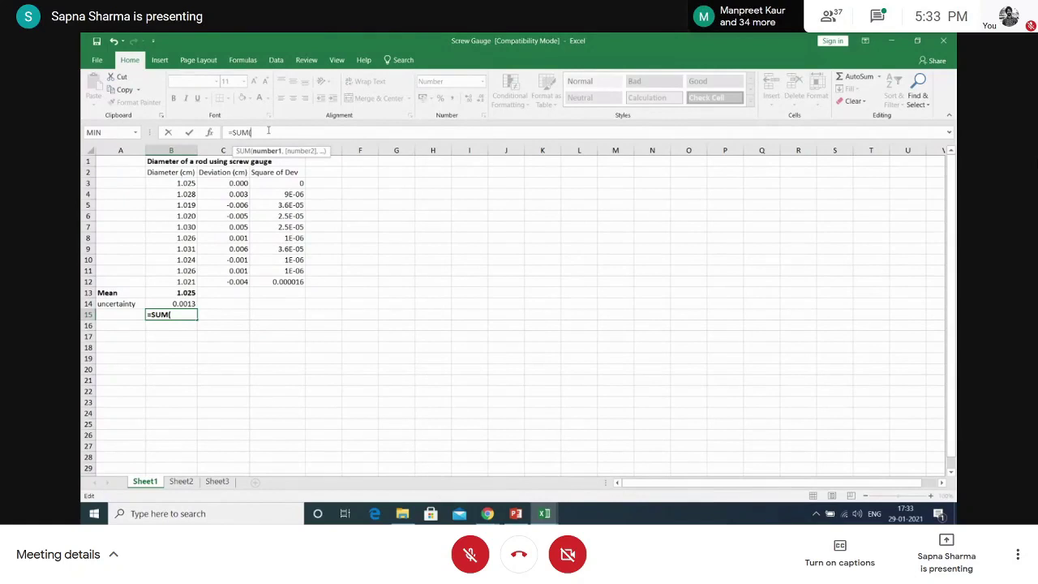
type("B")
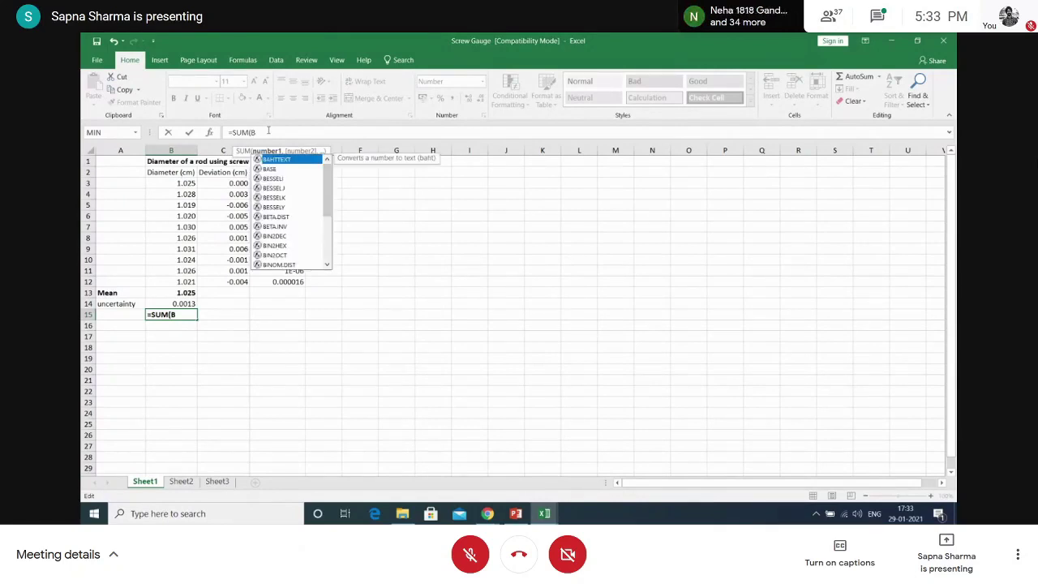
type("3:")
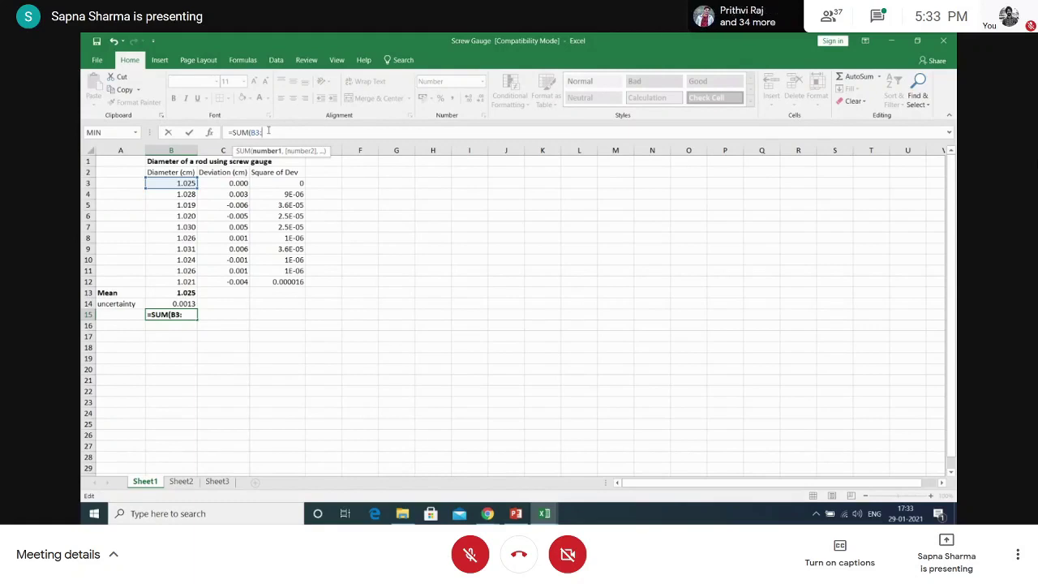
type("B")
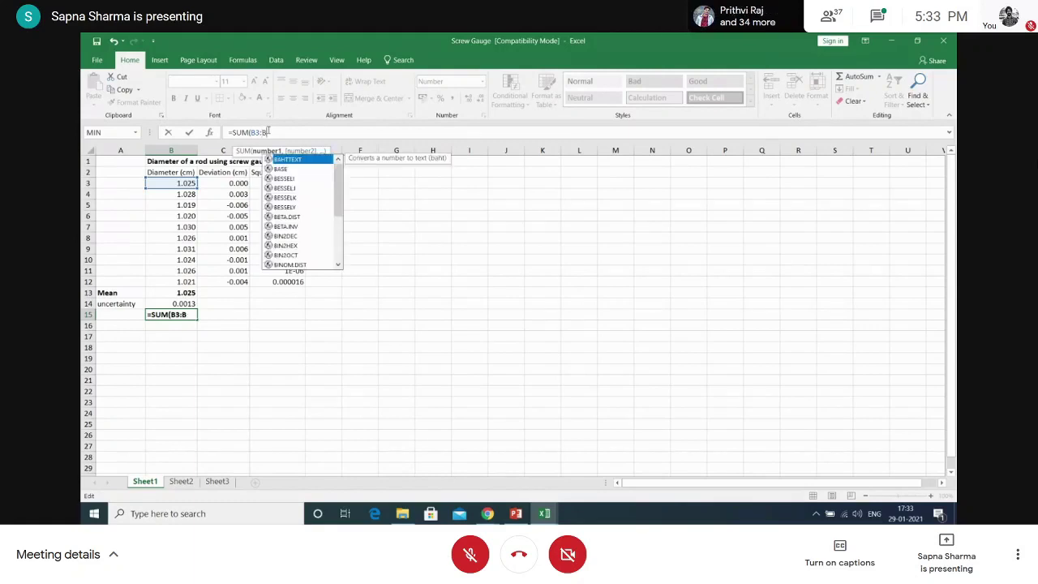
type("12")
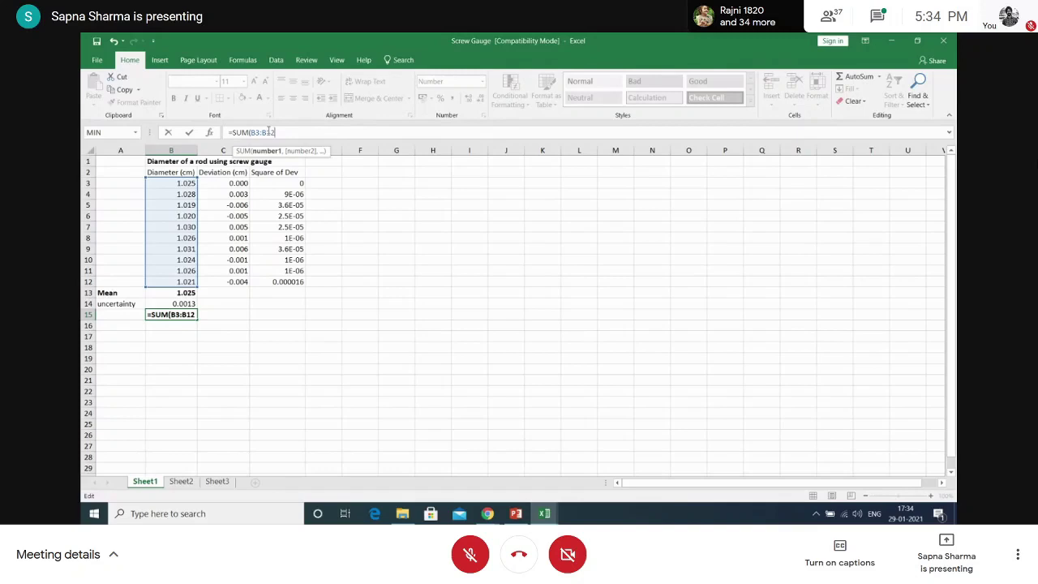
type(")")
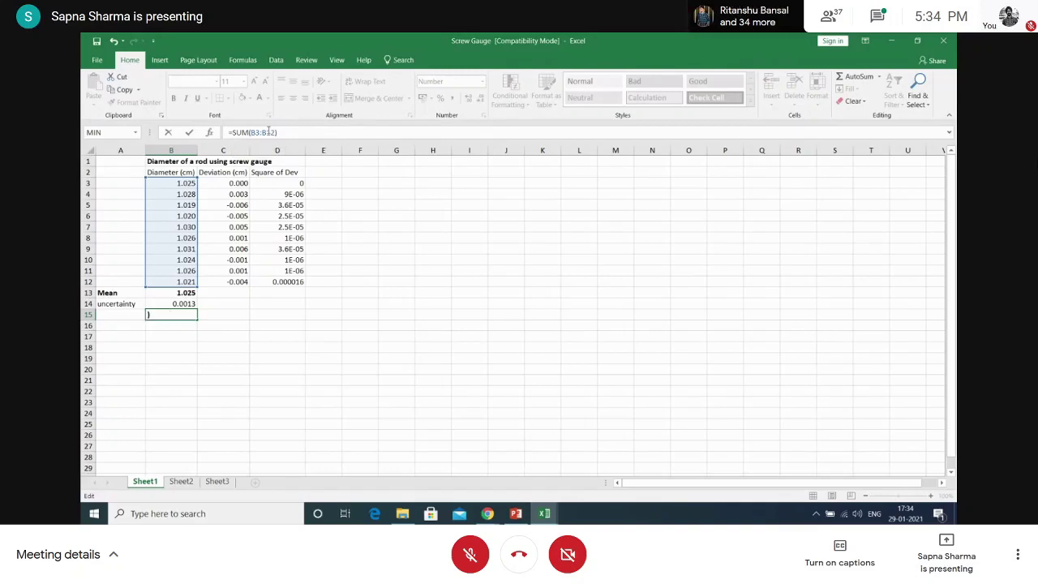
key("Return")
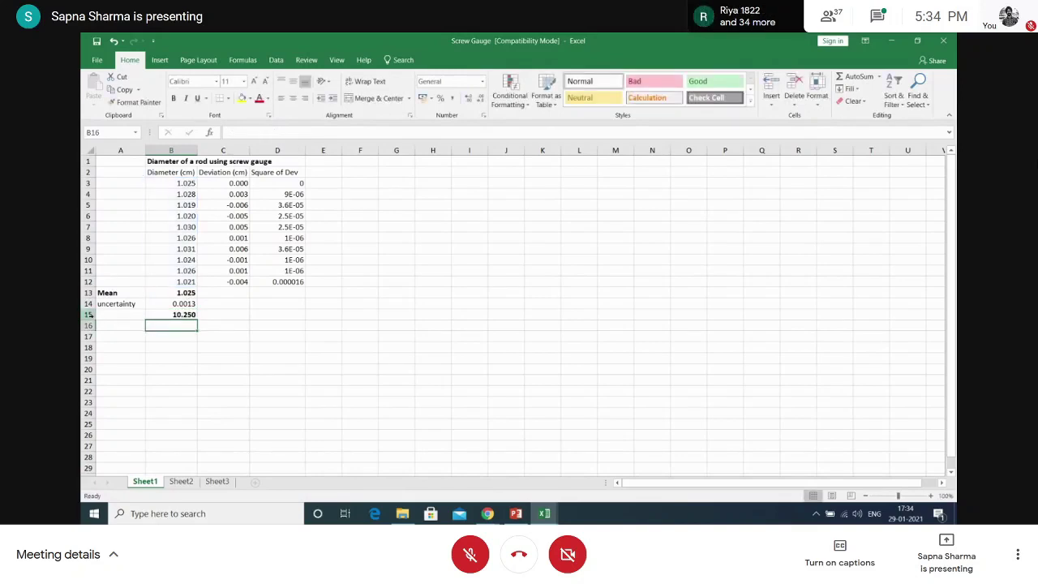
Label cell A15 as SUM
left_click(122, 317)
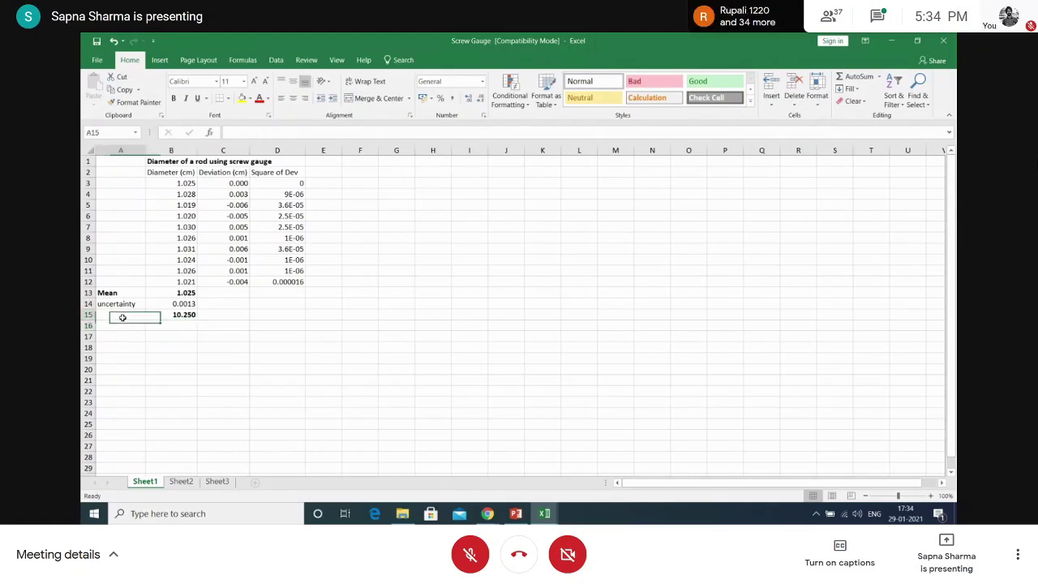
type("S")
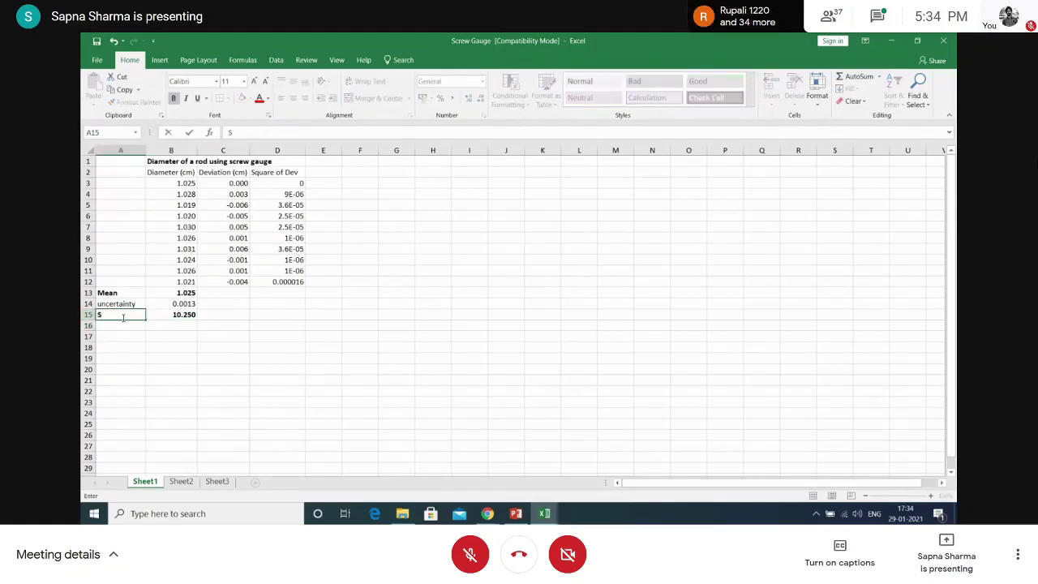
type("UM")
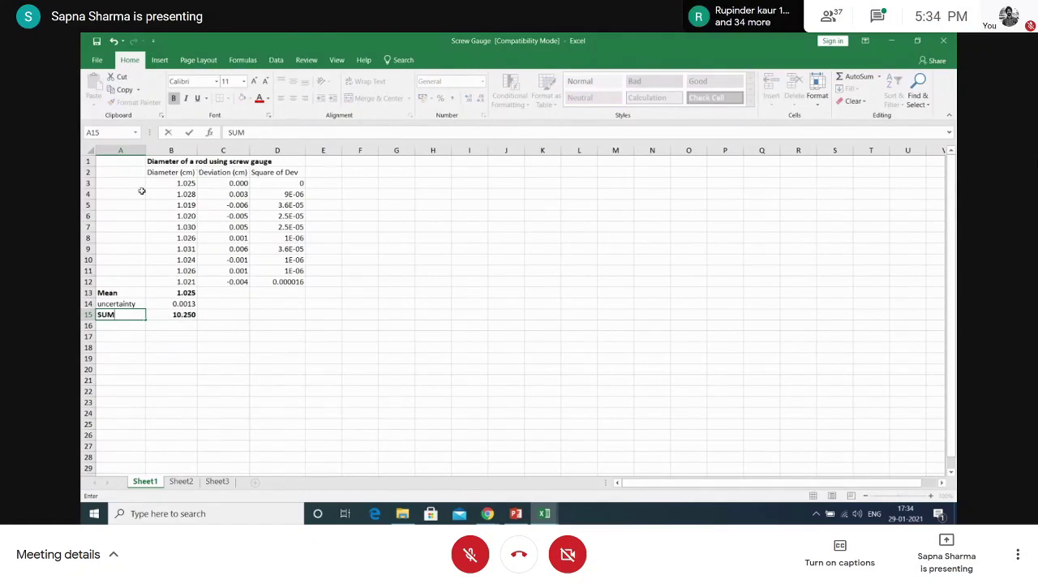
left_click(180, 293)
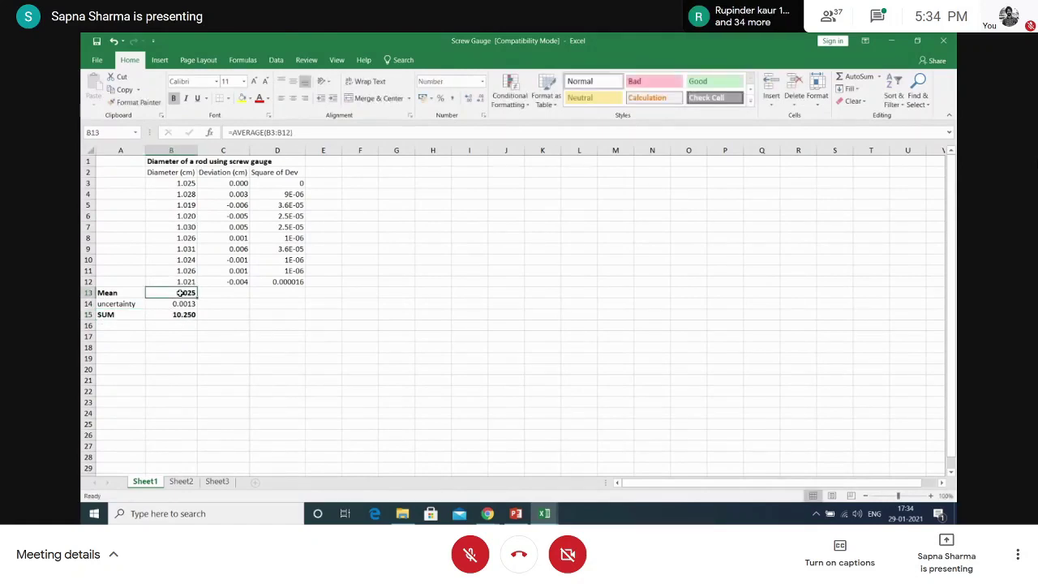
Enter =AVERAGE(B3:B12) in B13 so the Mean row shows 1.025
double_click(180, 293)
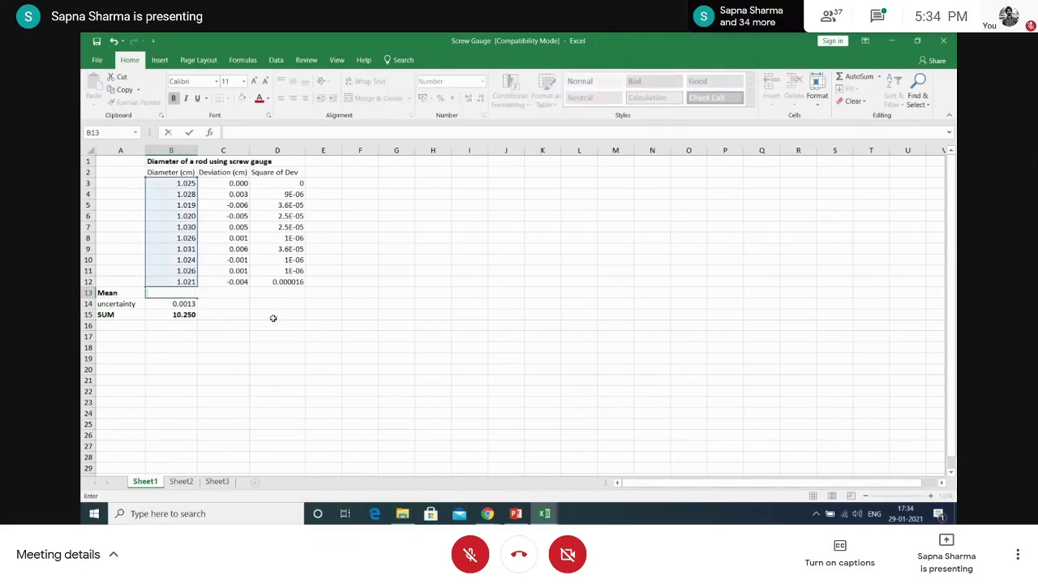
left_click(184, 293)
type("=")
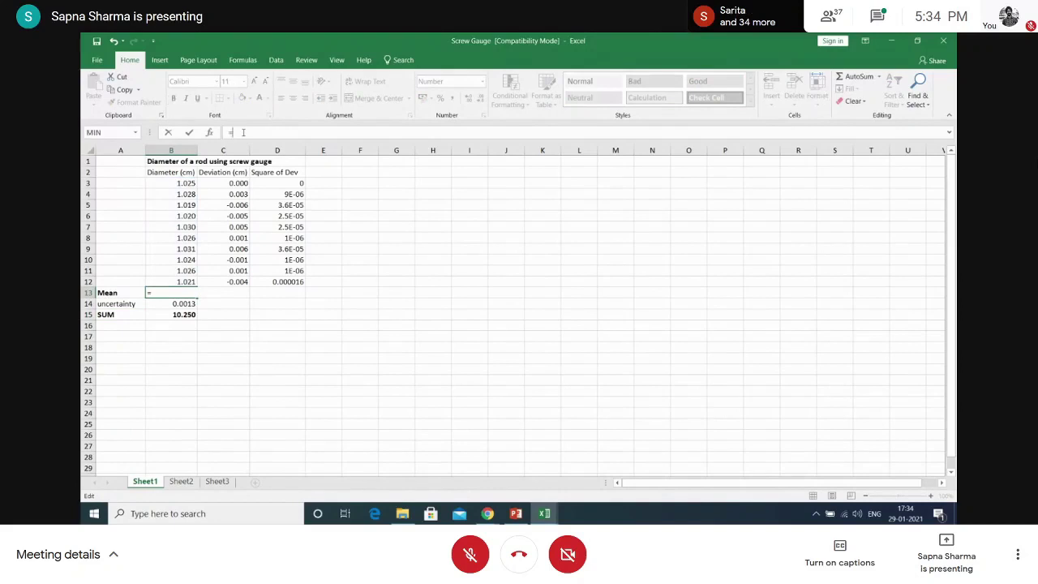
type("AV")
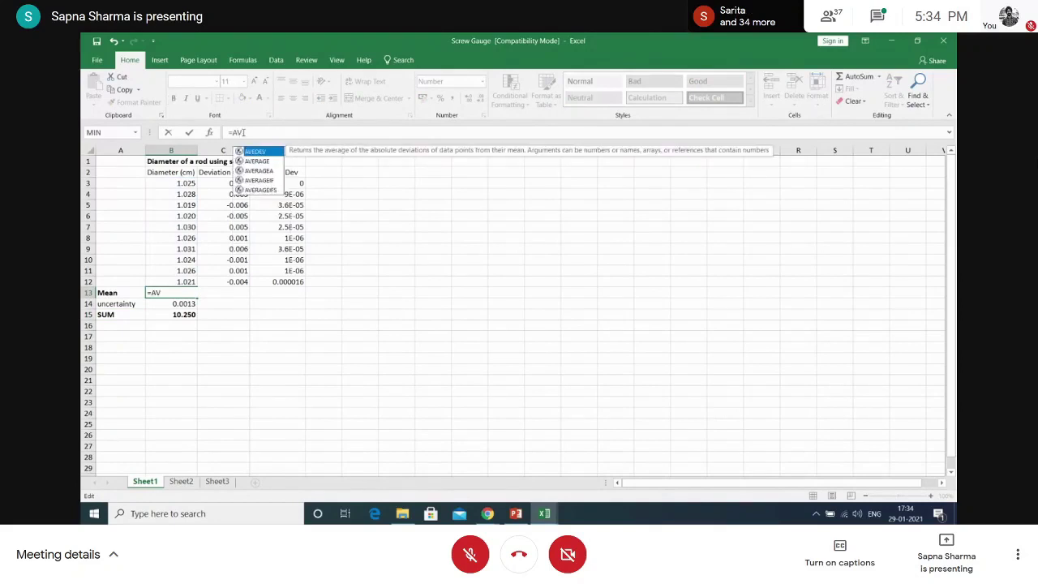
left_click(257, 162)
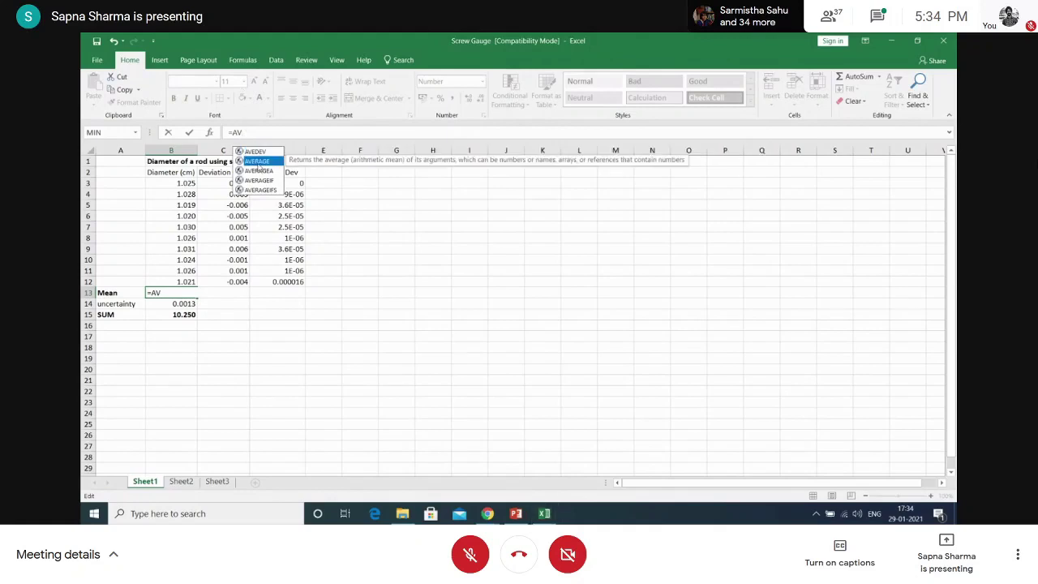
double_click(256, 162)
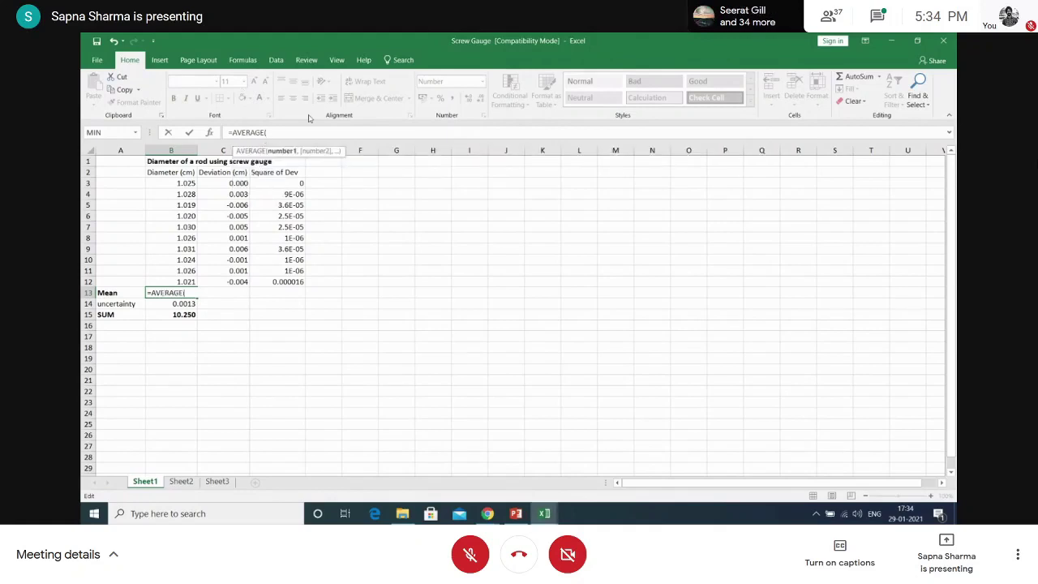
type("B")
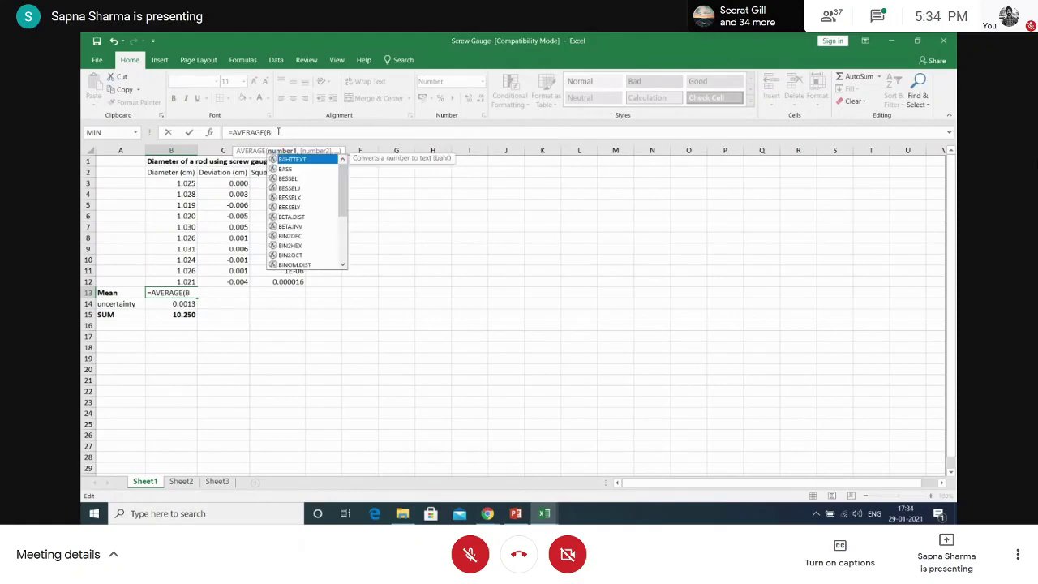
type("3:B")
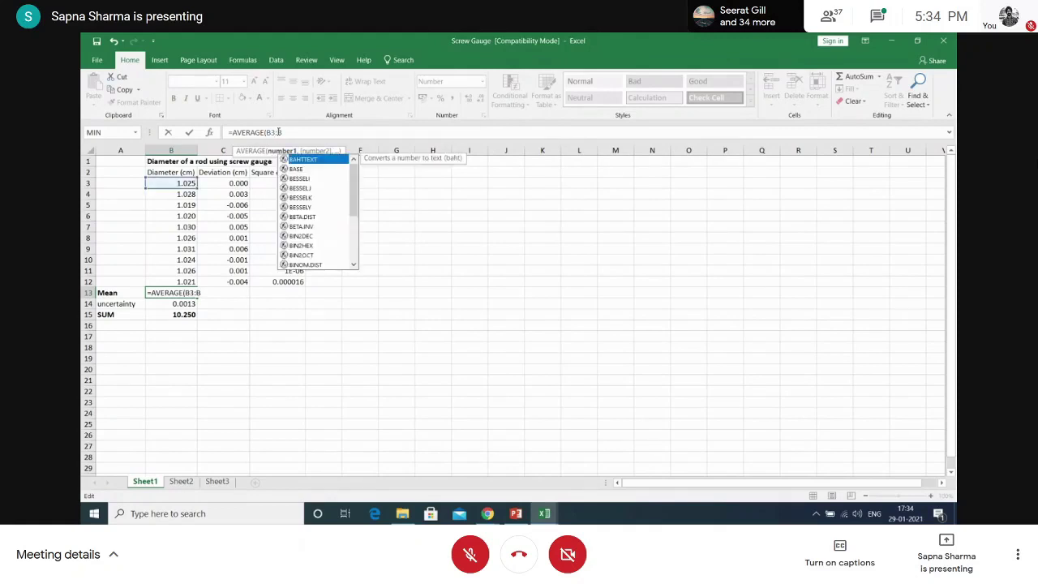
type("1")
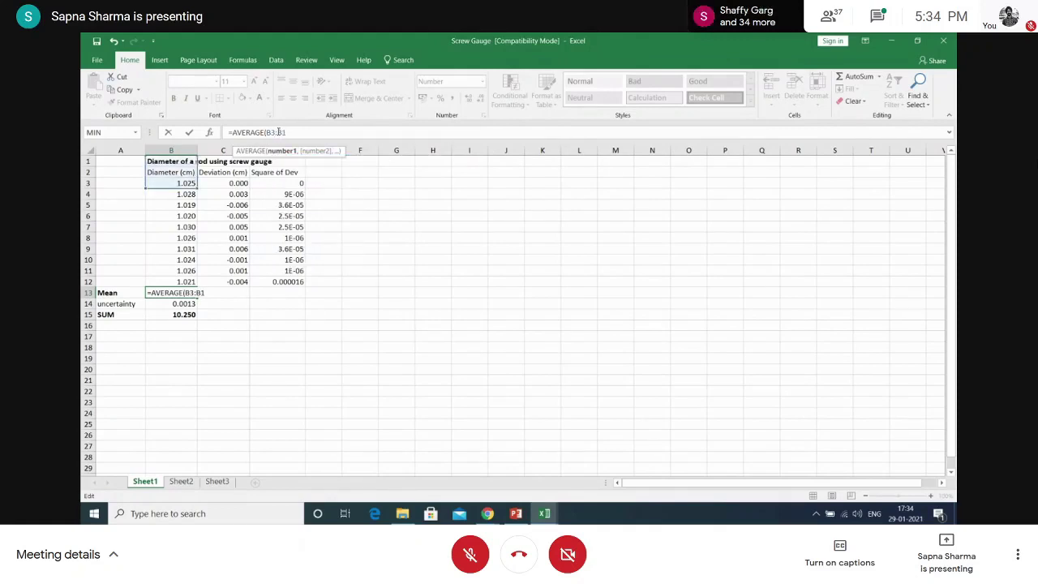
type("2")
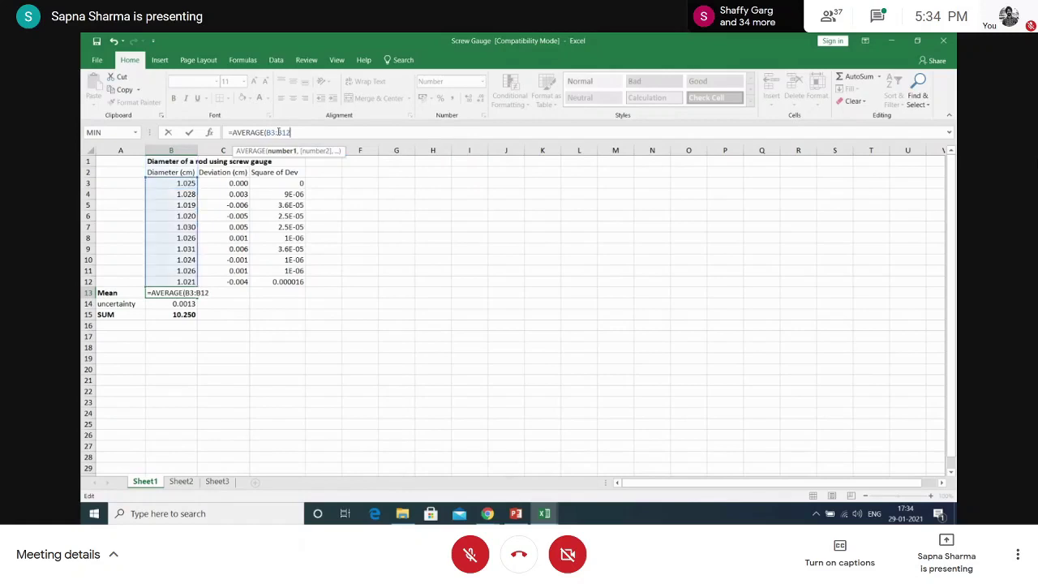
type(")")
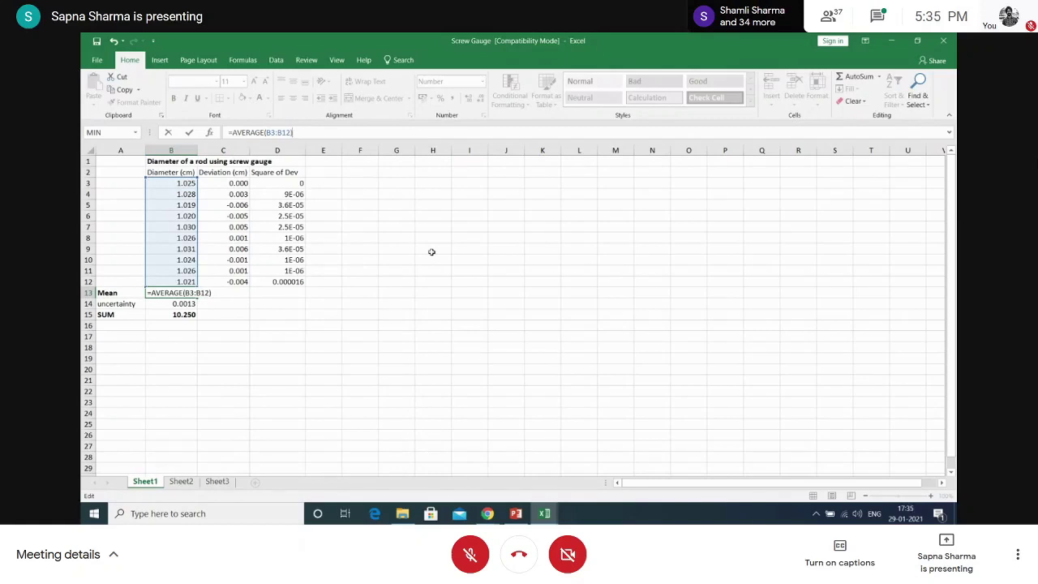
key("Return")
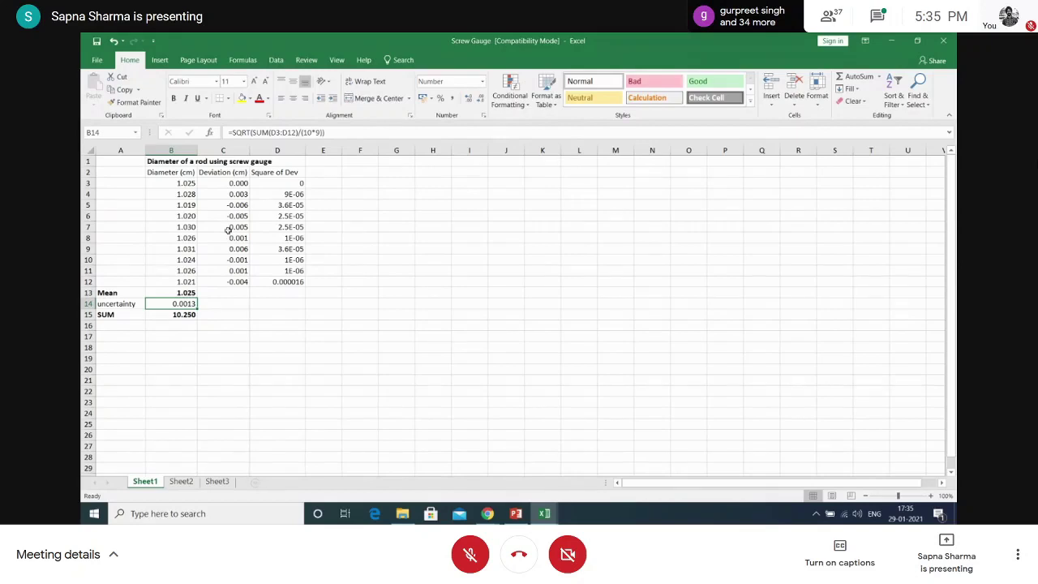
left_click(240, 185)
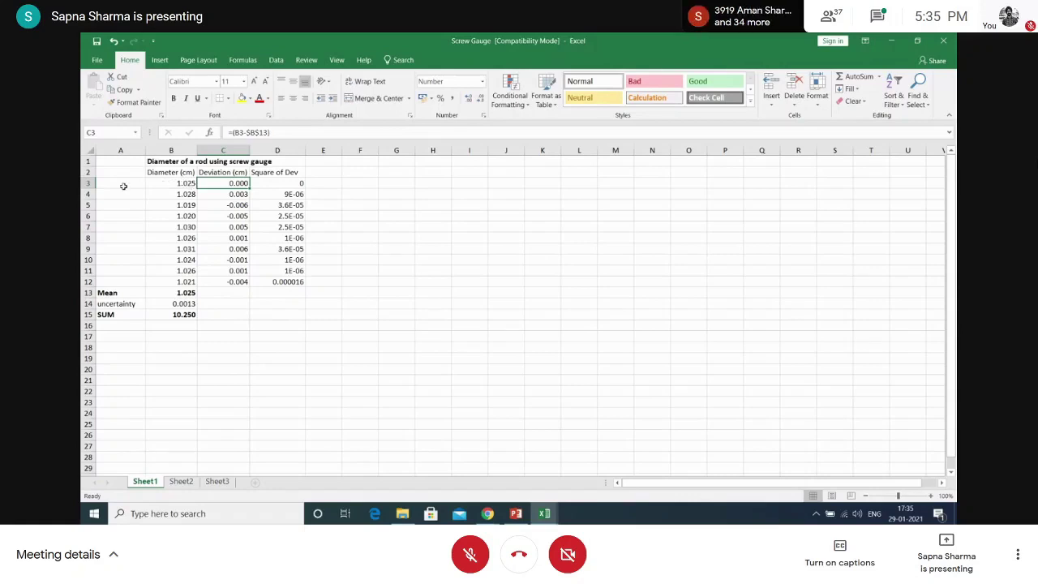
left_click(175, 160)
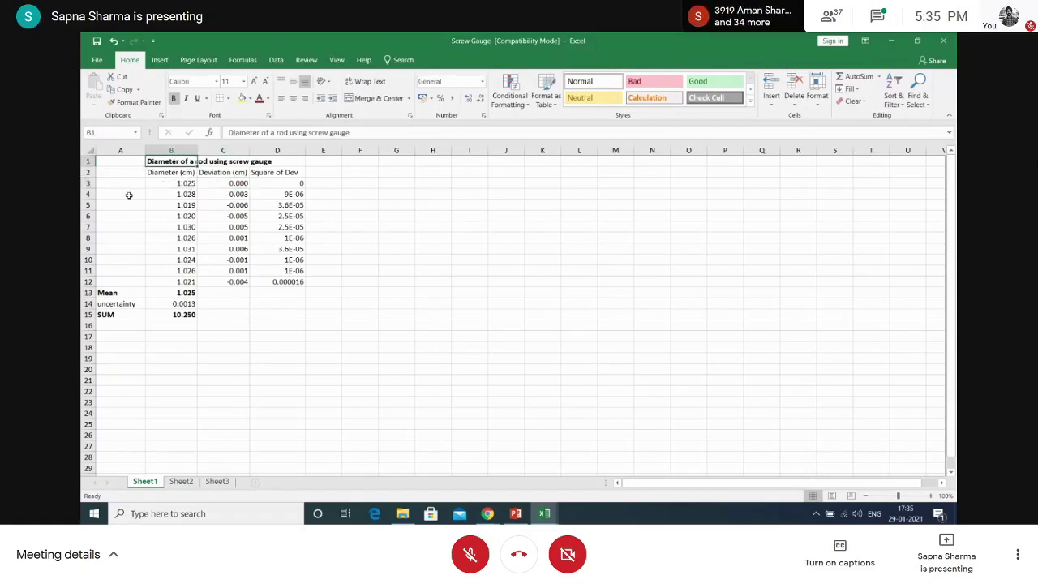
left_click(241, 182)
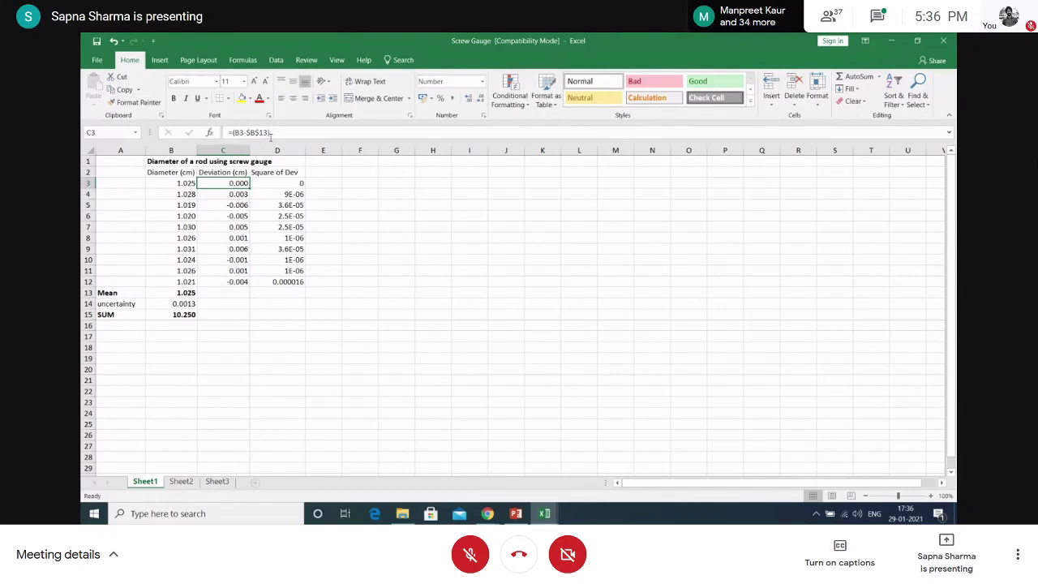
Check the deviation formulas in C4 and C5, then zoom the sheet to 246%
left_click(240, 195)
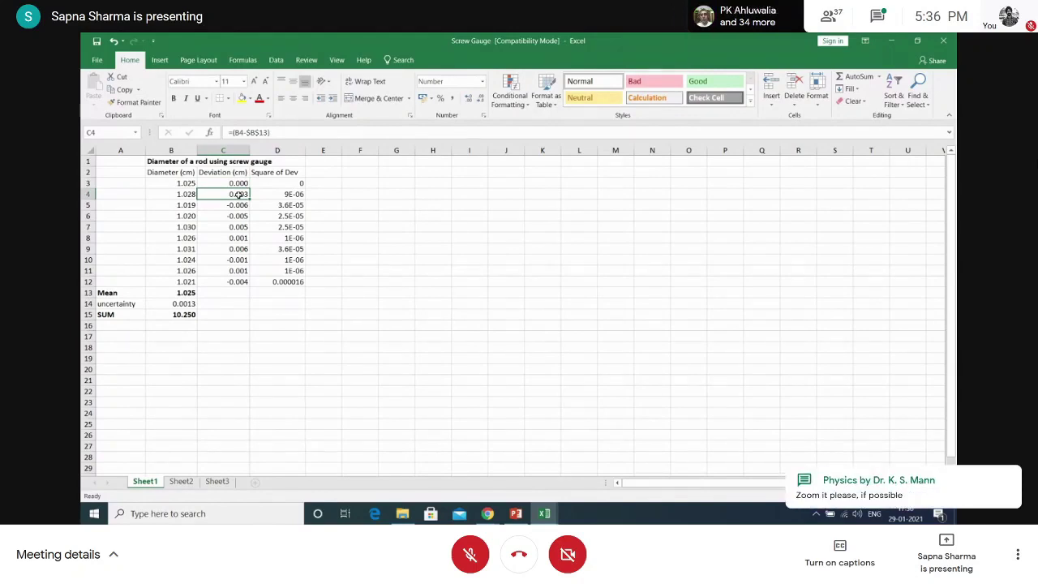
left_click(239, 209)
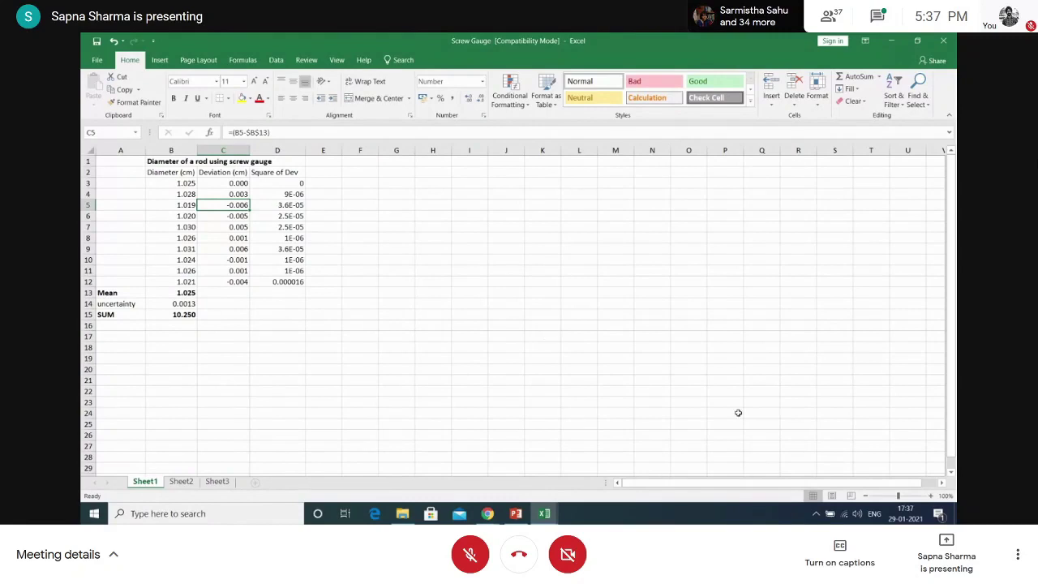
left_click_drag(898, 495, 912, 496)
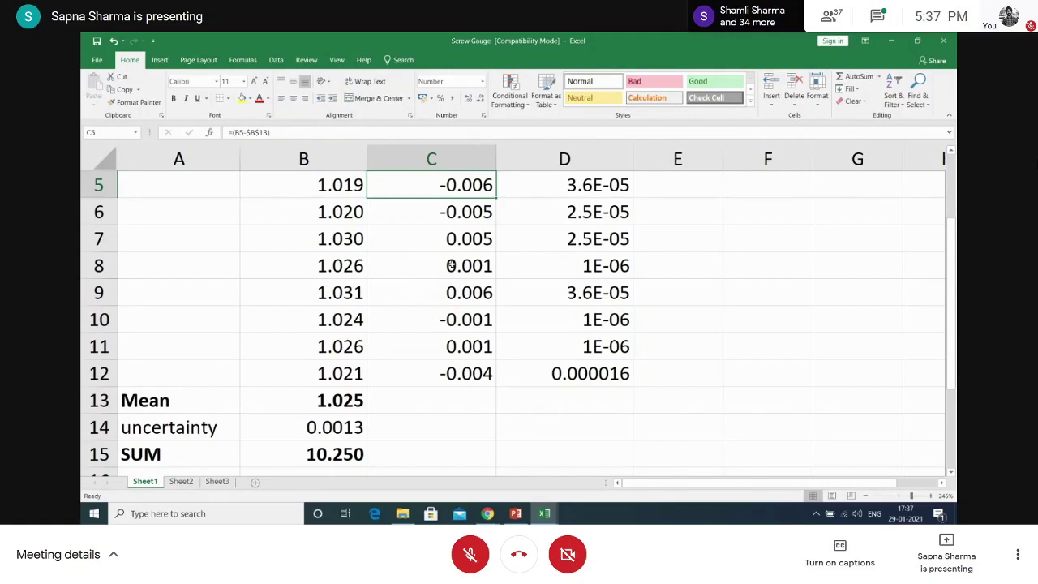
Copy the deviation formula =(B3-$B$13) from C3 down through C12
left_click(451, 265)
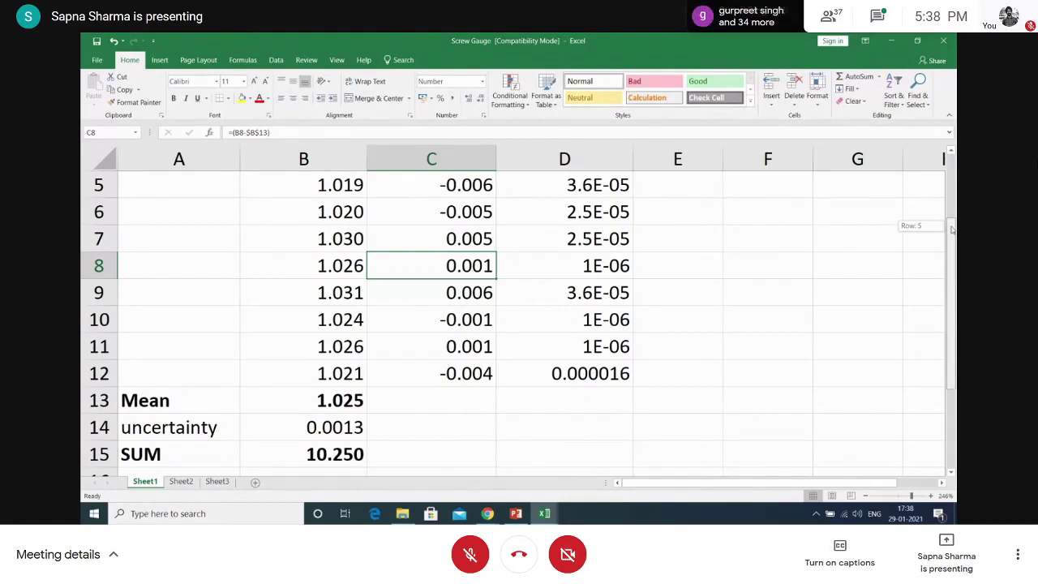
left_click_drag(953, 231, 953, 177)
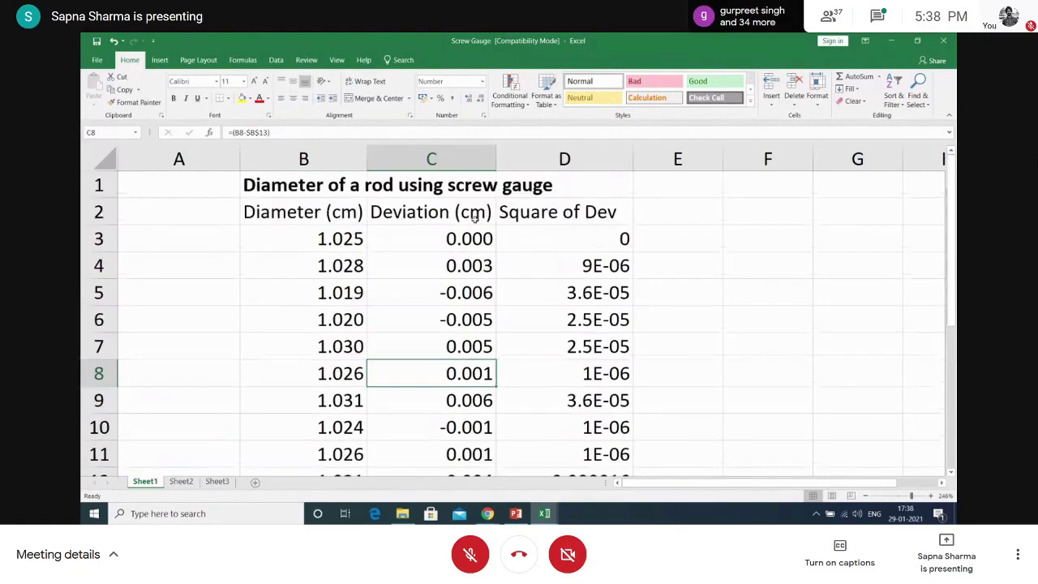
left_click(474, 242)
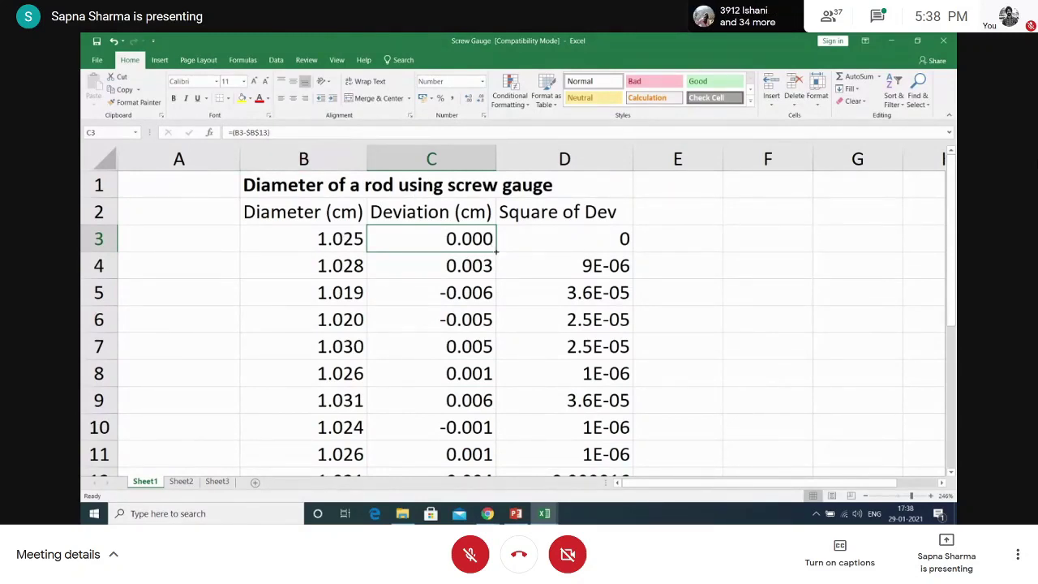
left_click_drag(495, 252, 502, 478)
left_click_drag(953, 237, 956, 192)
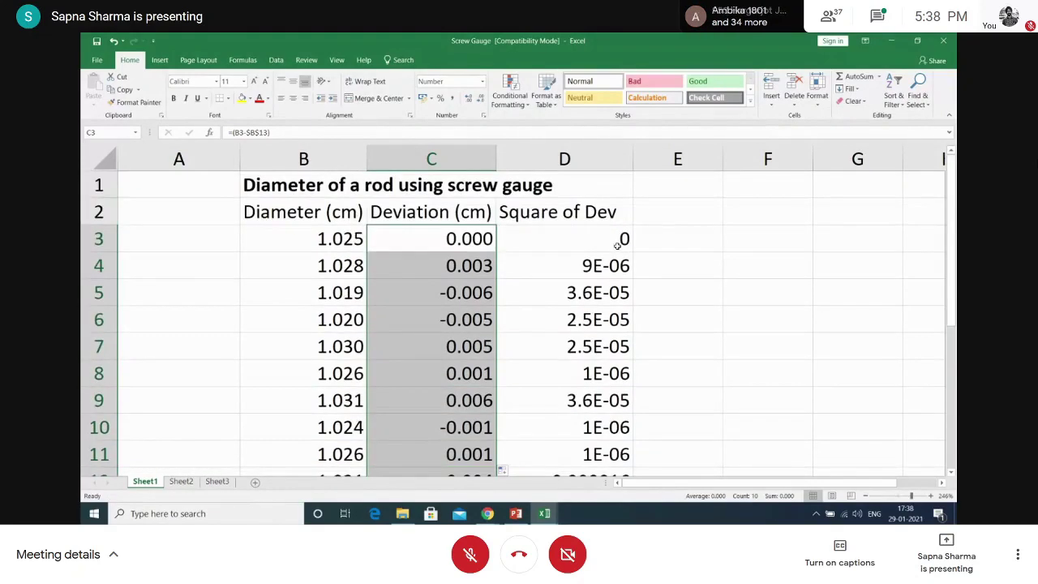
left_click(615, 244)
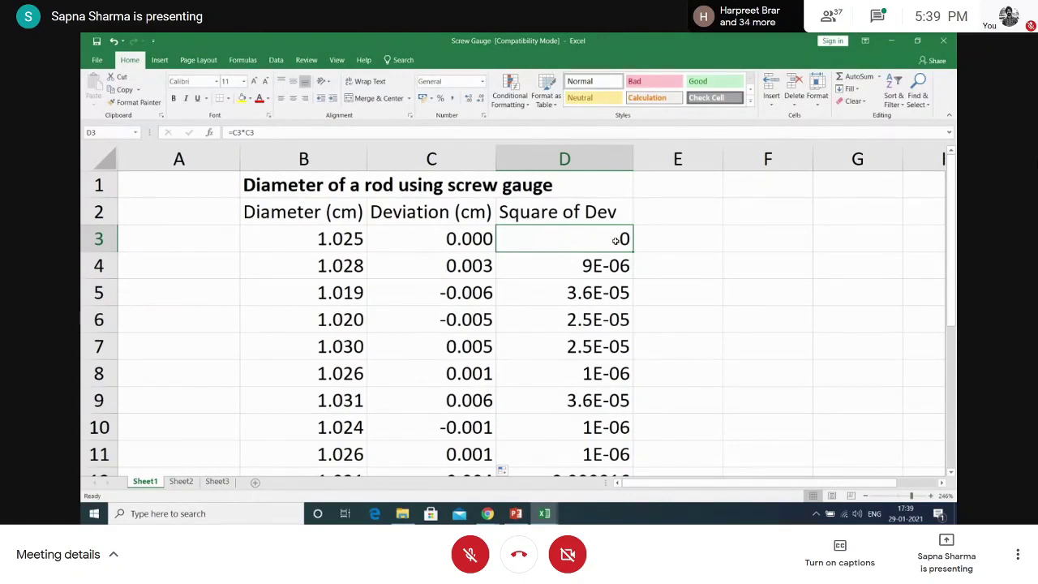
Copy the square formula =C3*C3 from D3 down through D12, then deselect
left_click_drag(616, 240, 622, 388)
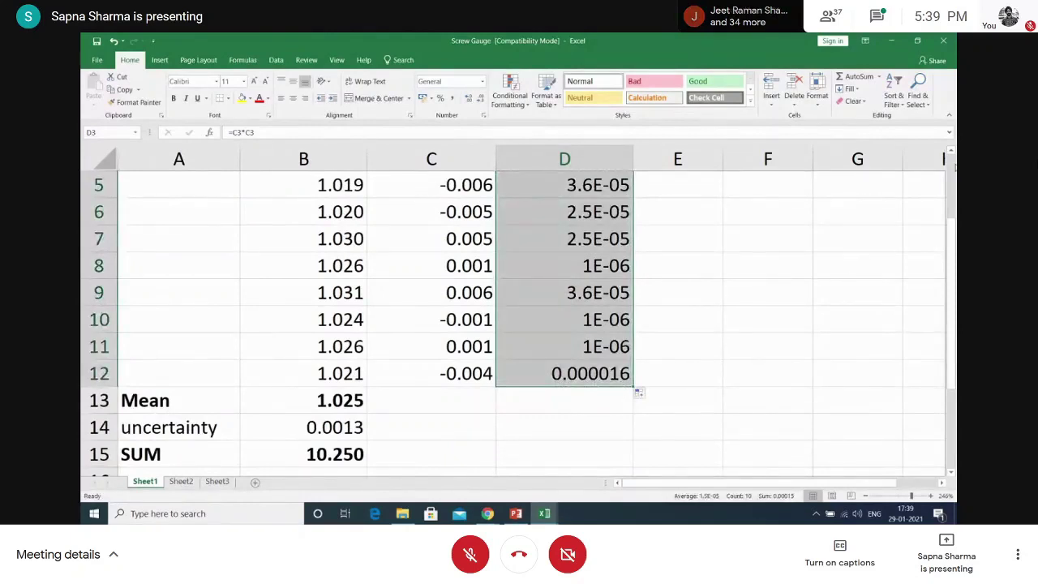
scroll(637, 325, "up", 2)
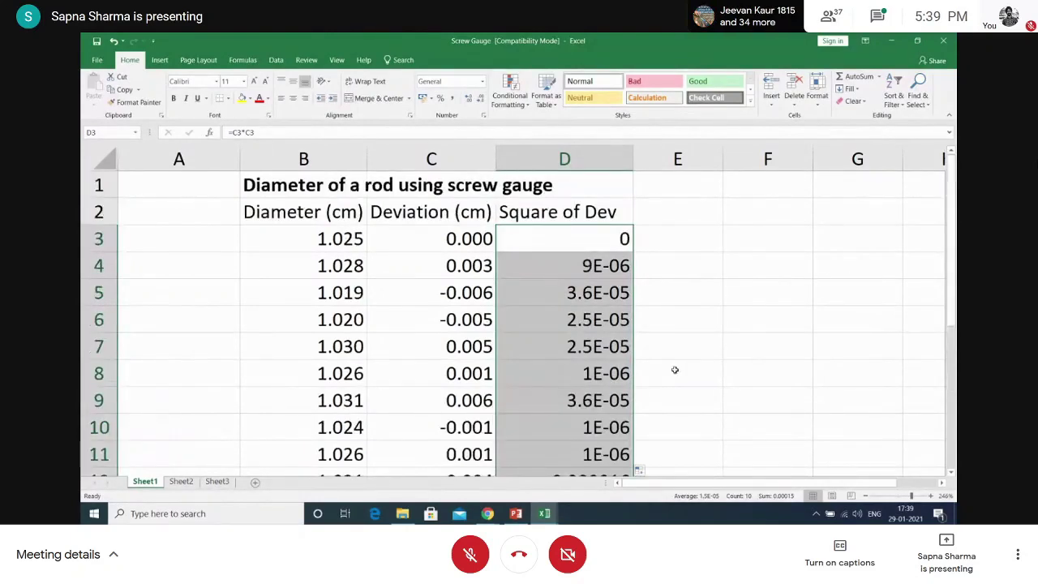
left_click(619, 239)
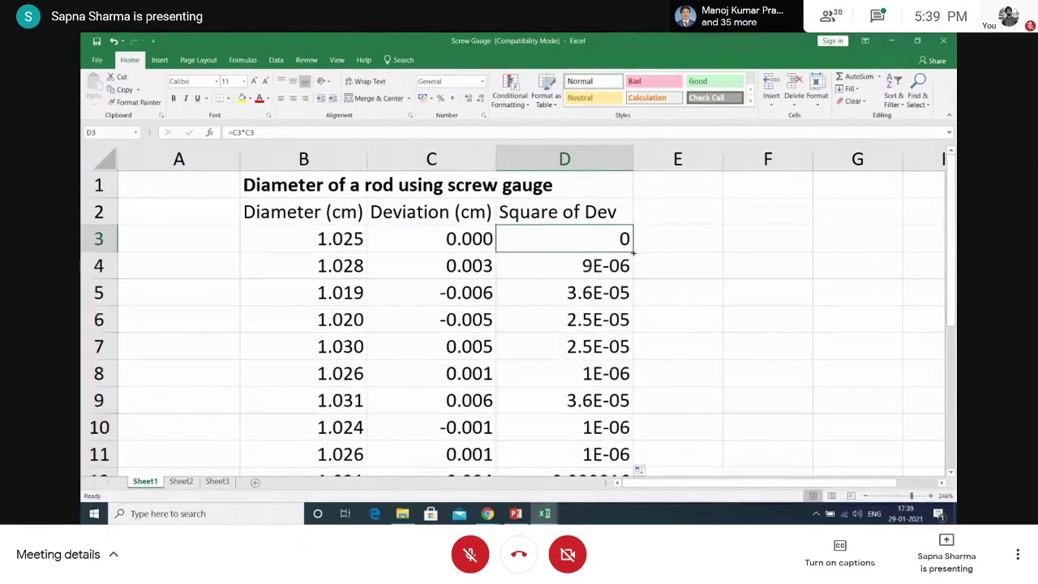
left_click_drag(634, 253, 634, 253)
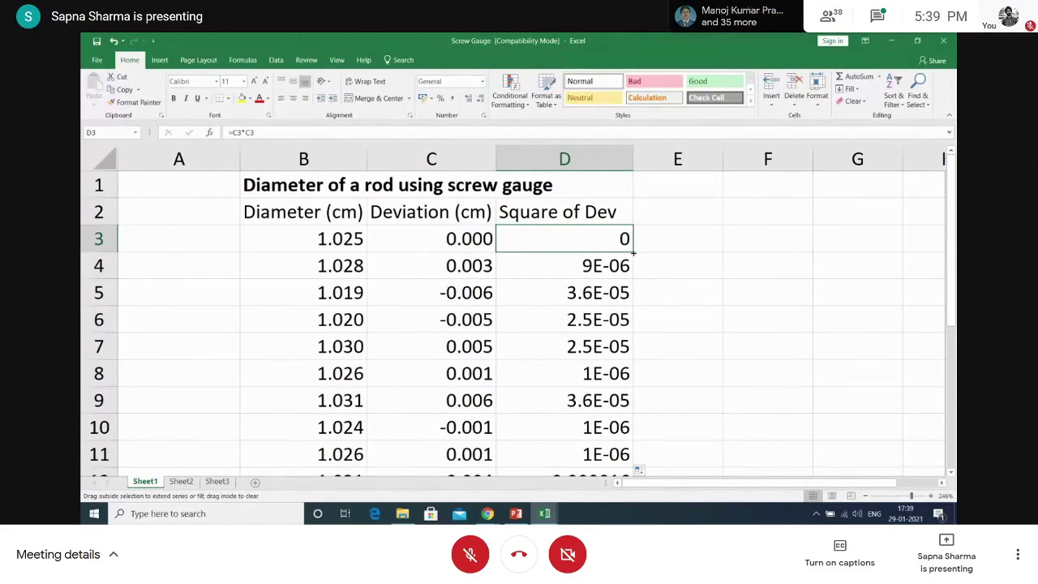
left_click_drag(633, 253, 634, 258)
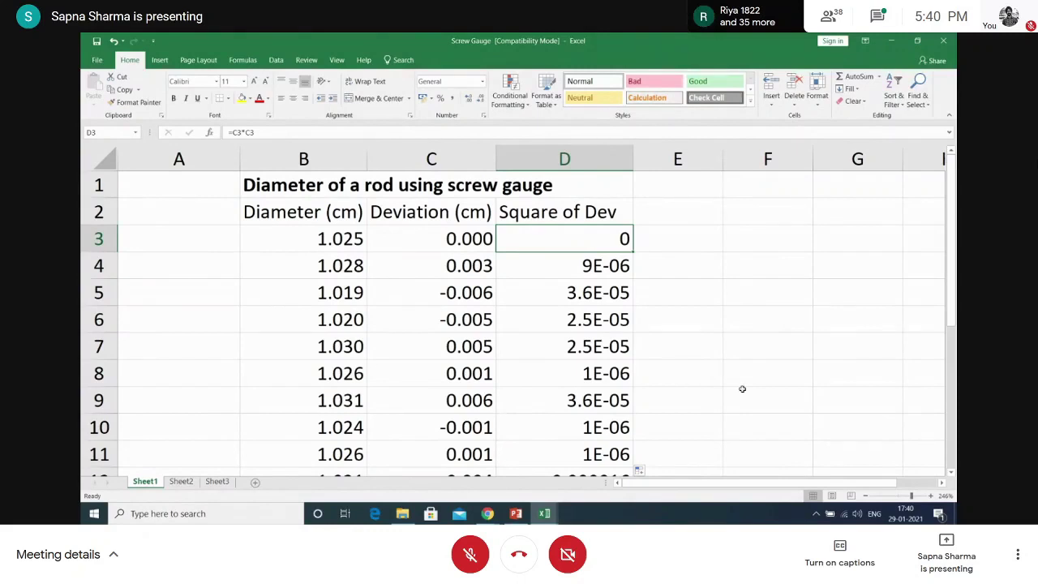
left_click(771, 401)
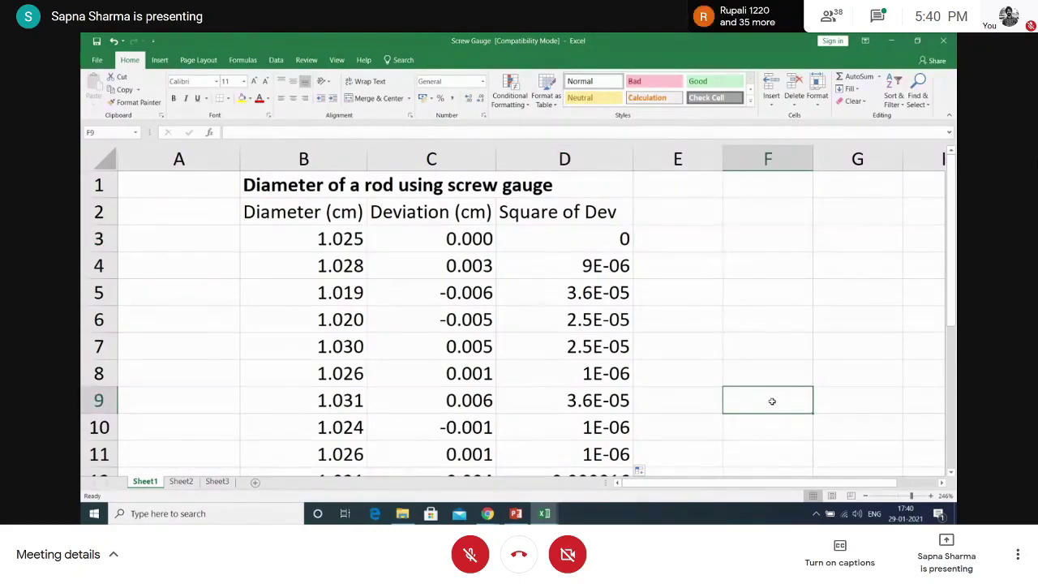
Minimize Excel and show the PowerPoint Formulas & Functions slide as a full-screen slide show
left_click(892, 42)
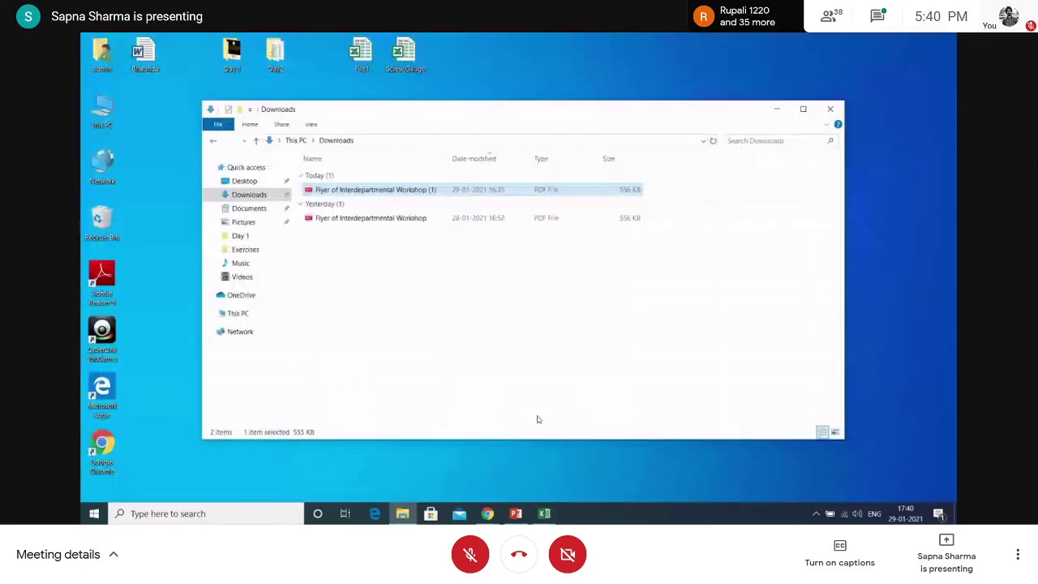
left_click(516, 513)
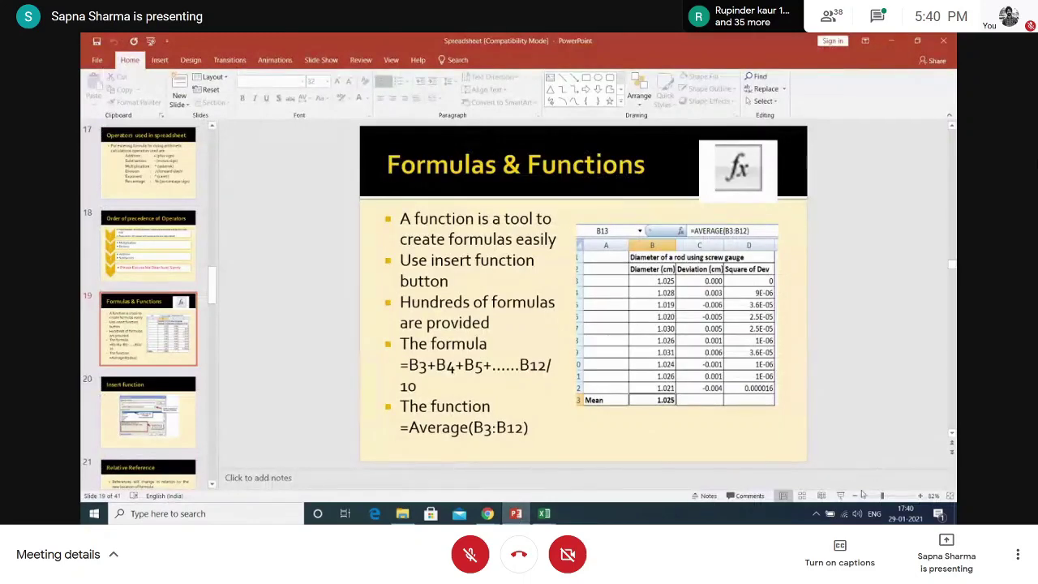
left_click(841, 496)
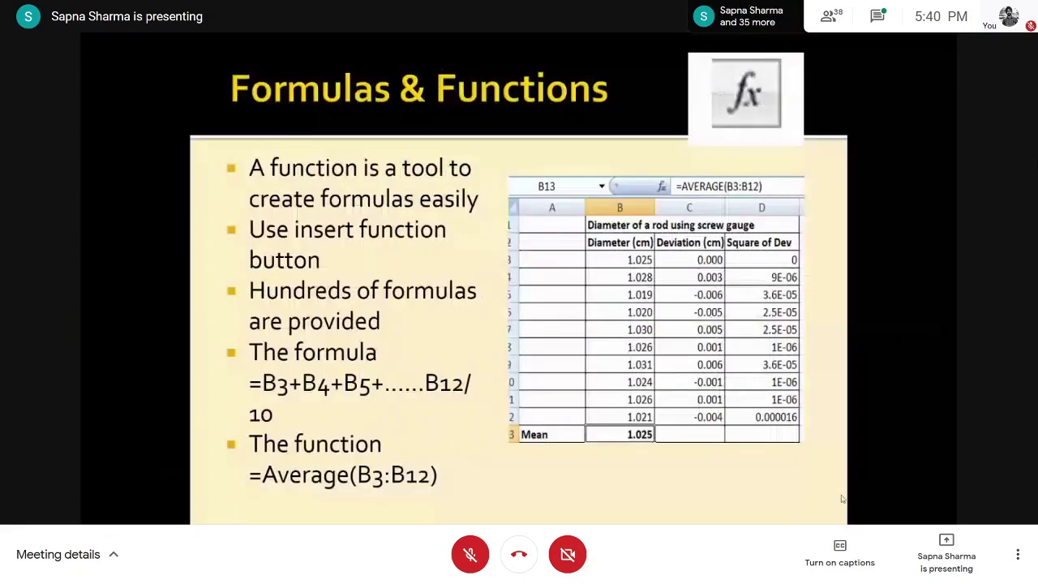
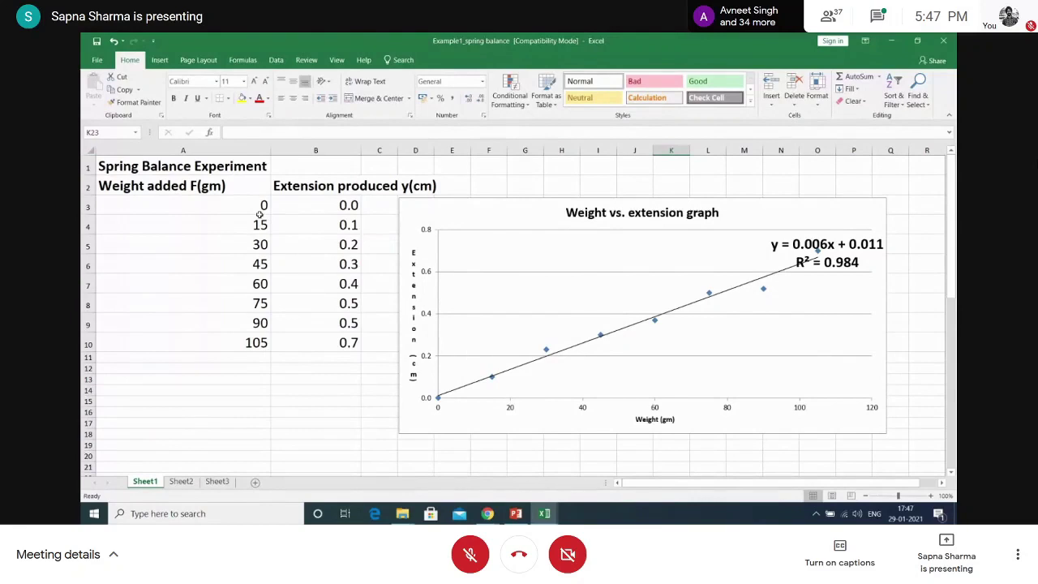
Delete the Weight vs. extension chart and select the data range A3:B10
mouse_move(267, 203)
left_mouse_down()
mouse_move(297, 204)
mouse_move(341, 342)
left_mouse_up()
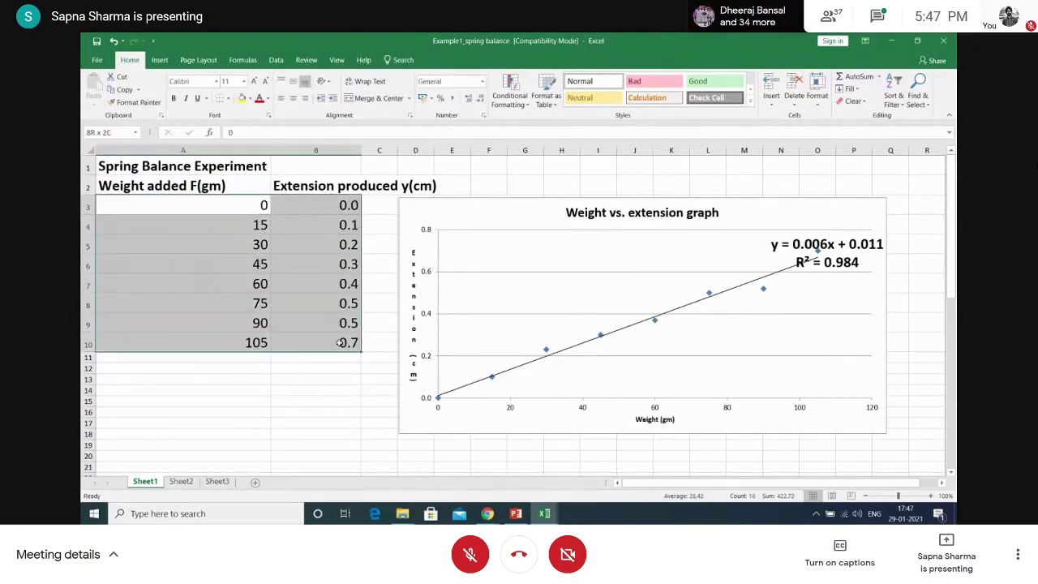
left_click(554, 216)
key("Delete")
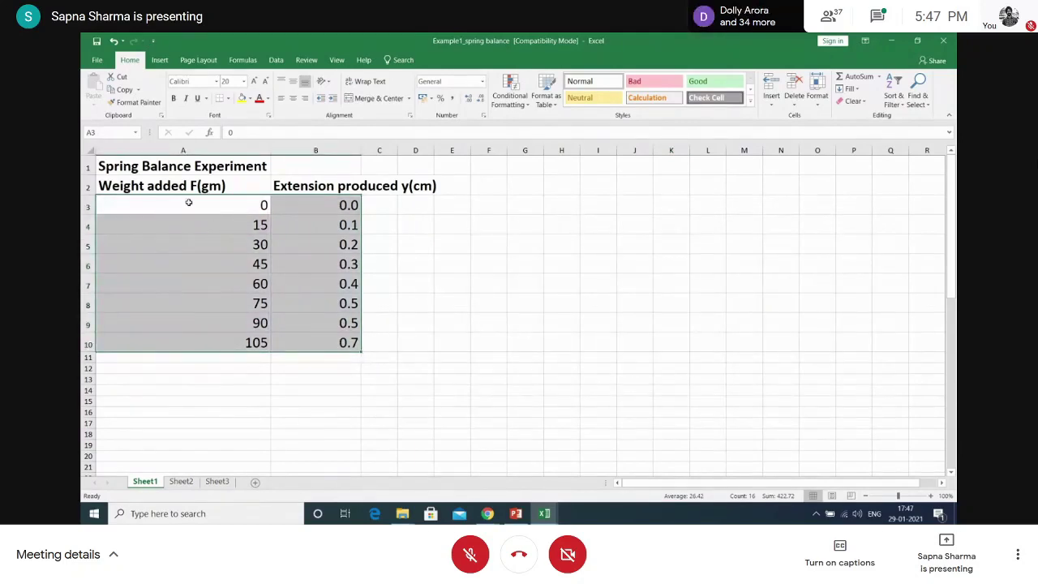
left_click_drag(189, 202, 323, 343)
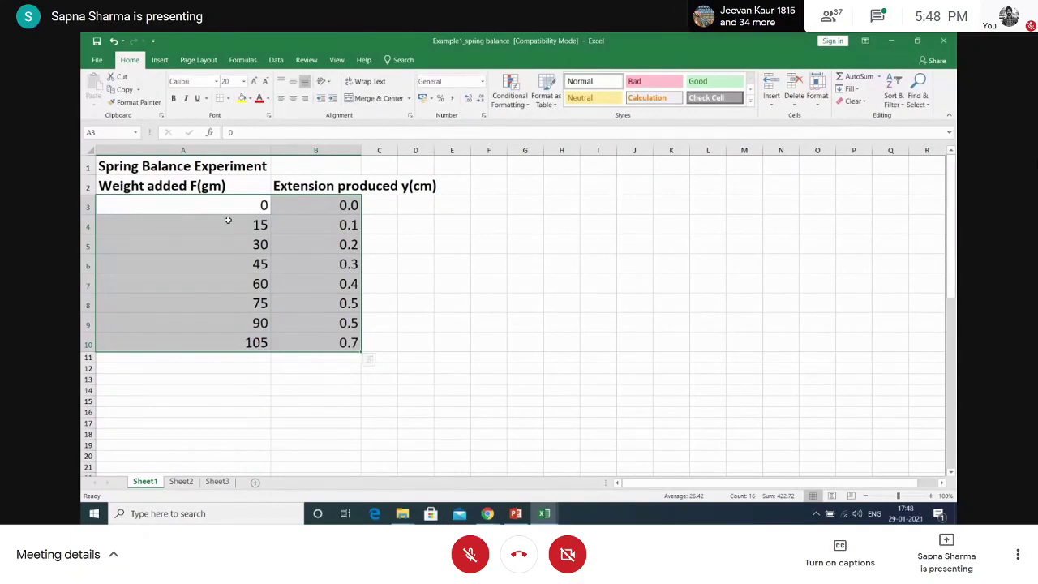
Insert a plain scatter chart of weight vs. extension and move it beside the table over columns F–L
left_click(160, 60)
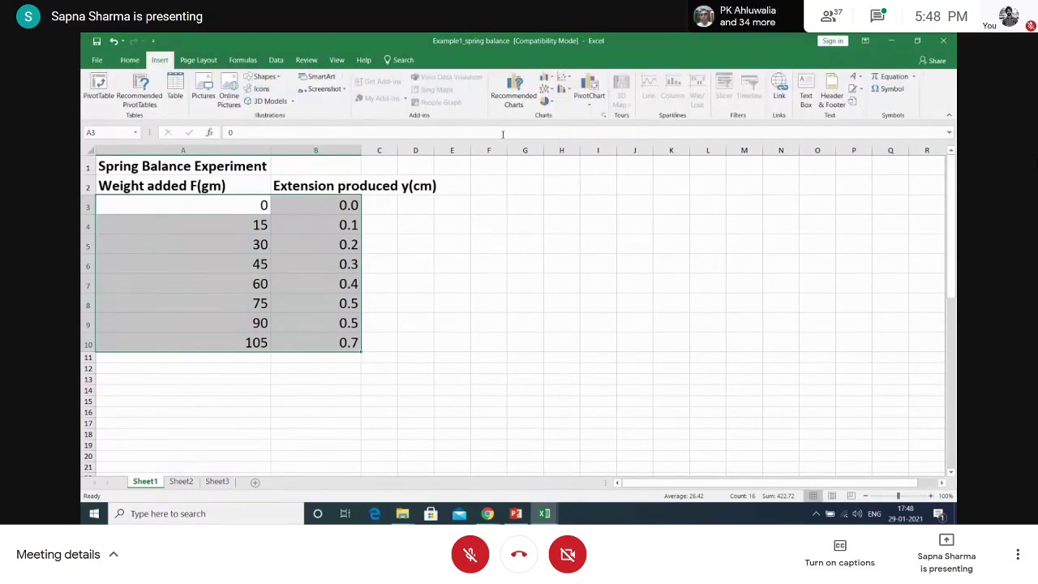
left_click(562, 78)
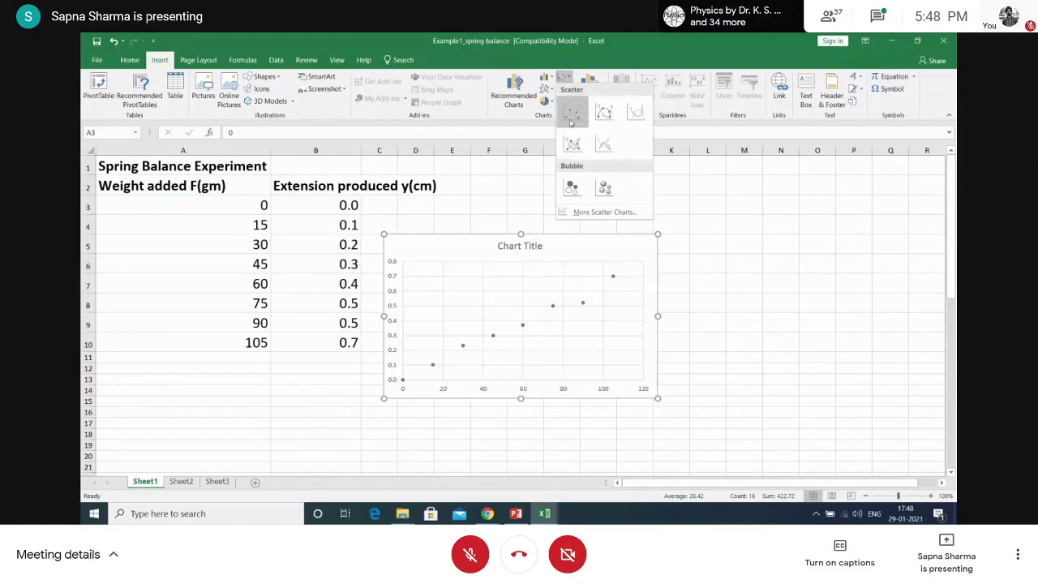
left_click(571, 119)
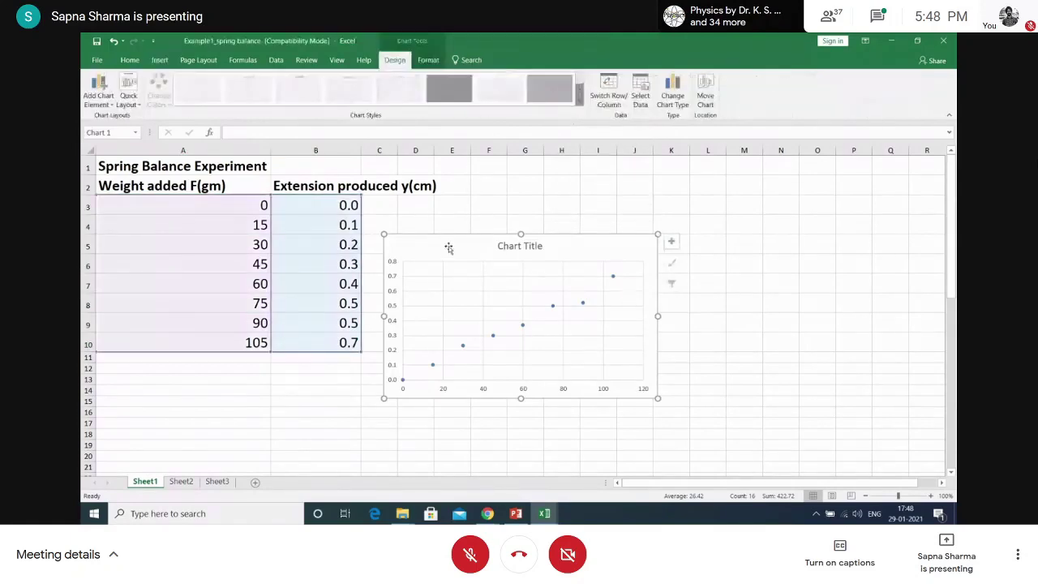
left_click_drag(467, 243, 568, 205)
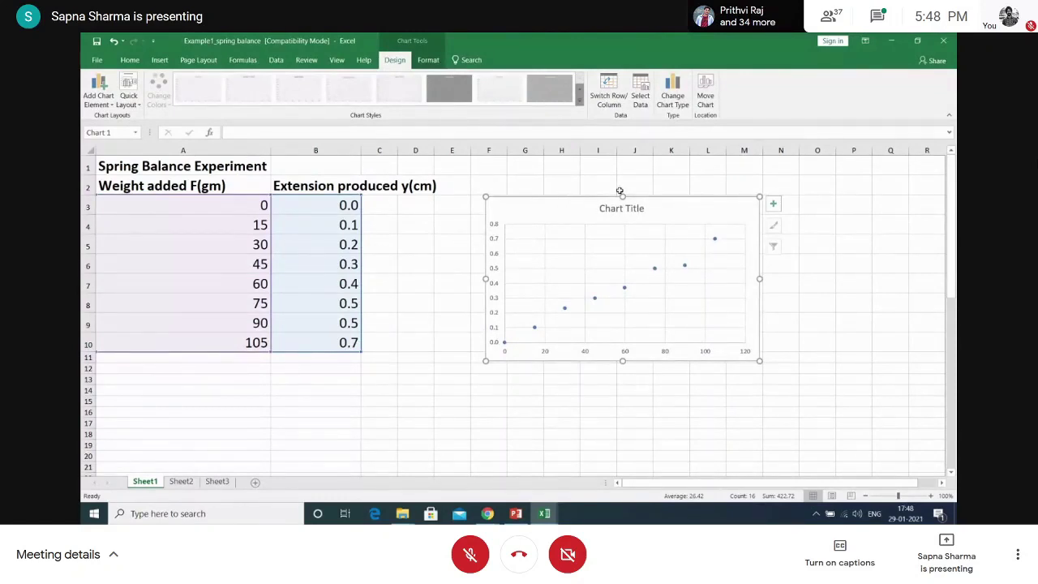
left_click(806, 344)
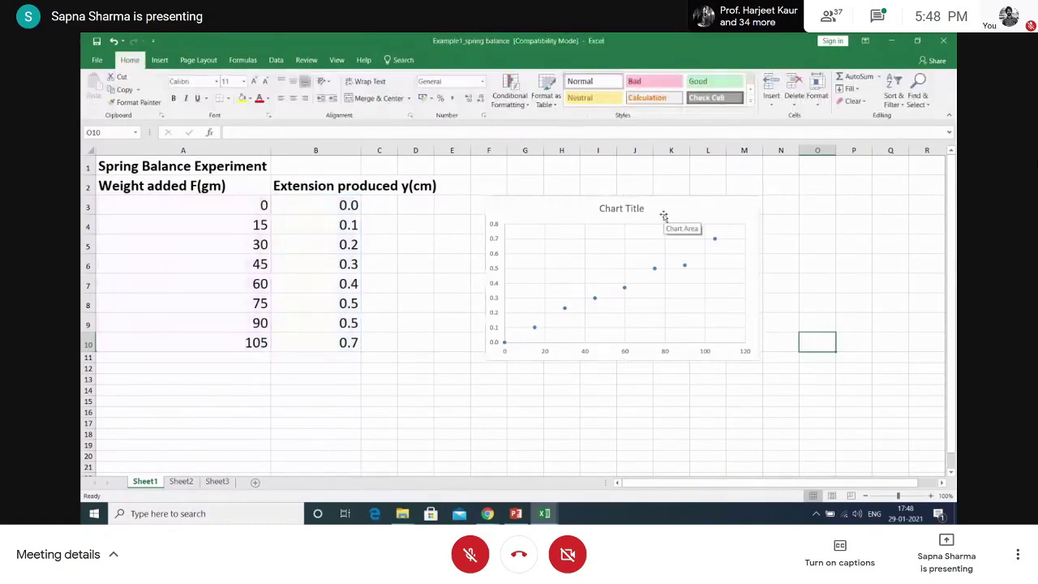
Change the scatter chart's title from 'Chart Title' to 'Spring Balance'
left_click(627, 209)
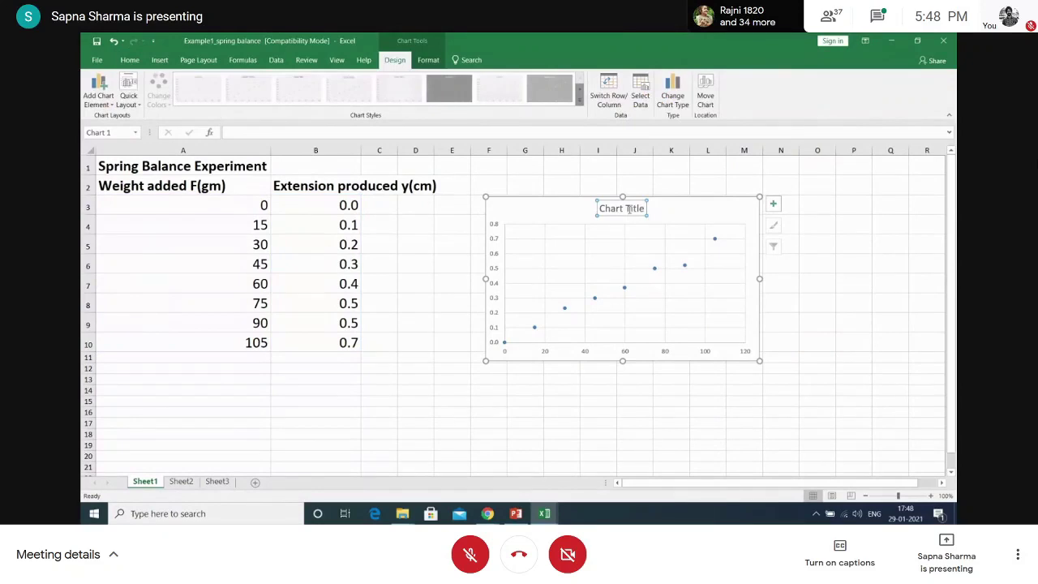
type("Sprin")
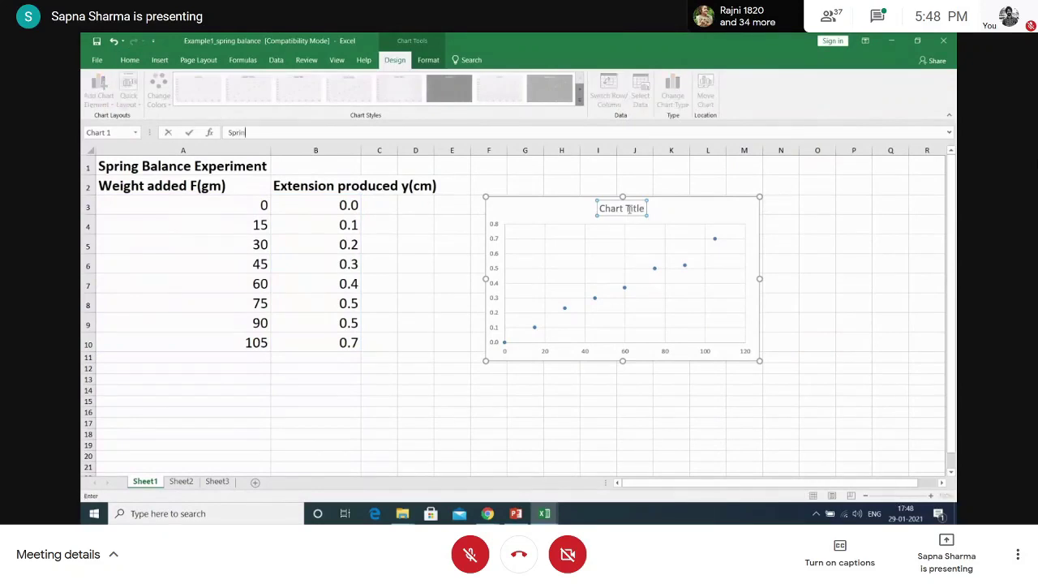
type("g")
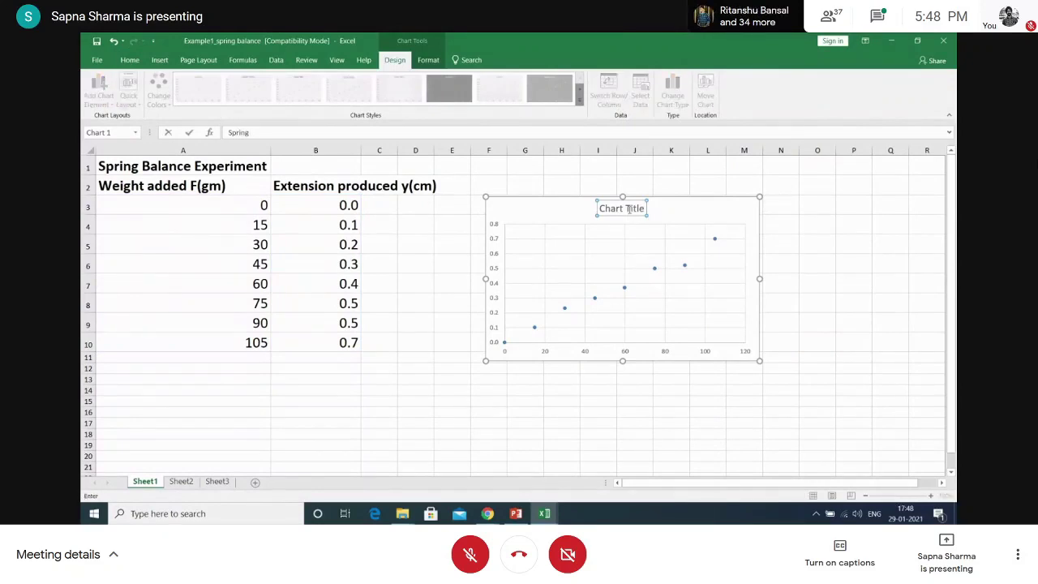
type(" Balanc")
type("e")
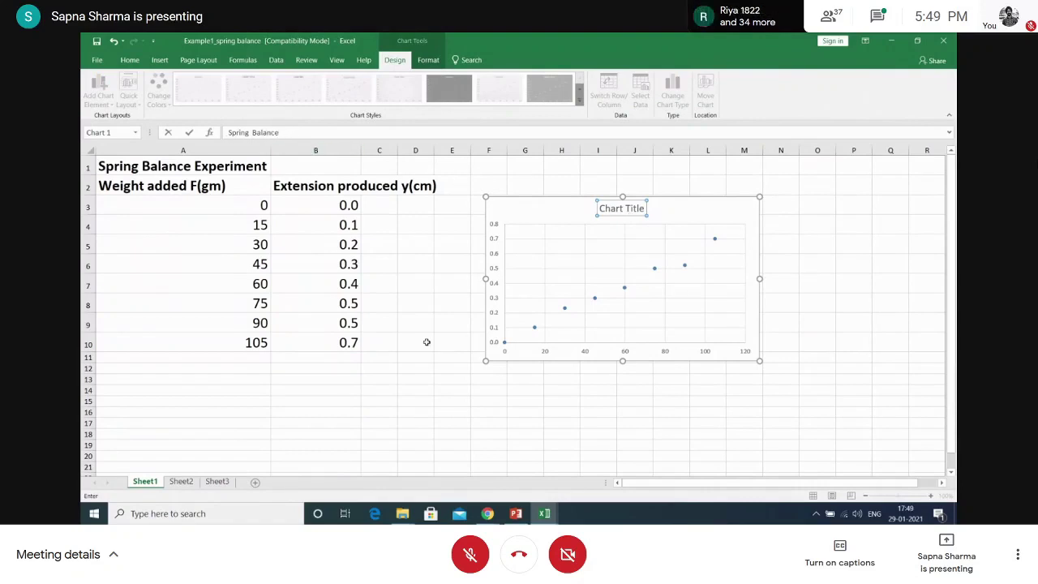
key("Return")
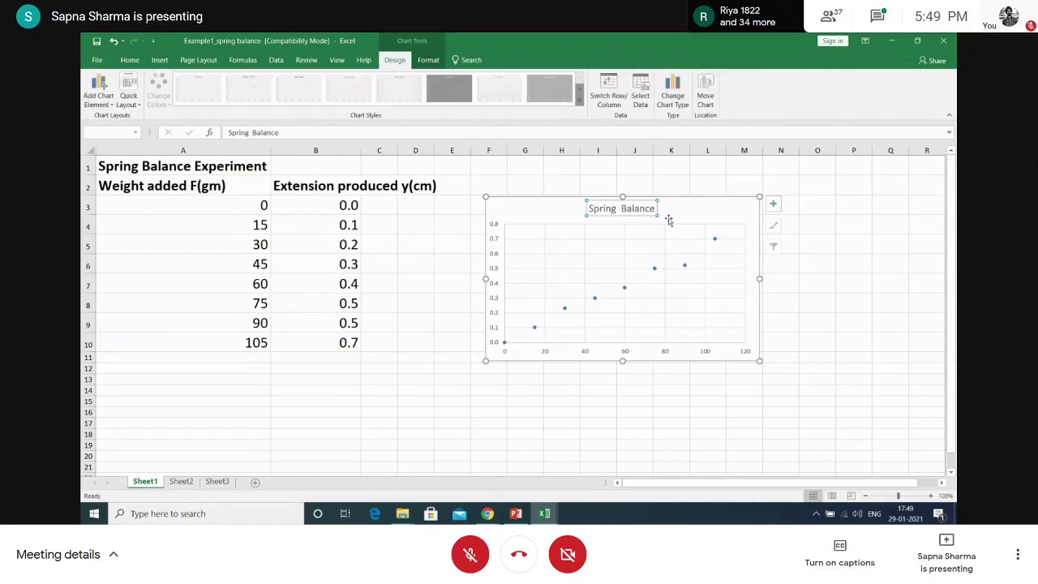
left_click(809, 444)
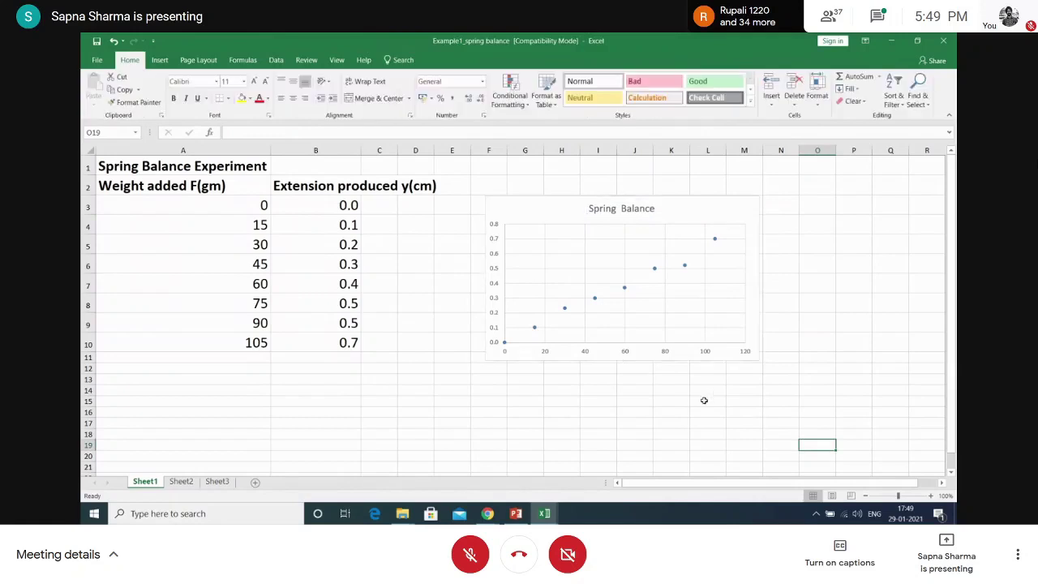
left_click(571, 227)
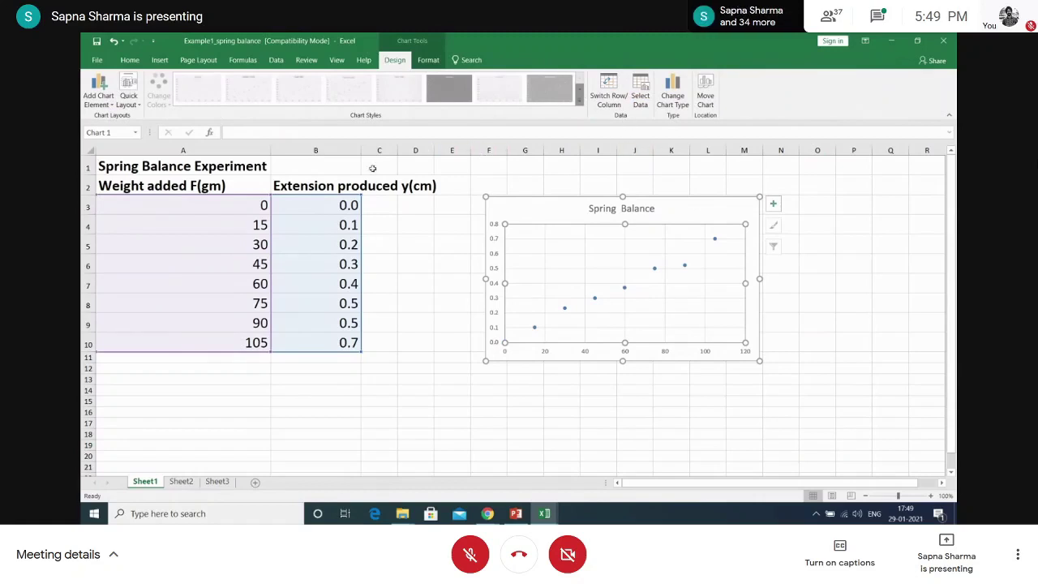
left_click(584, 267)
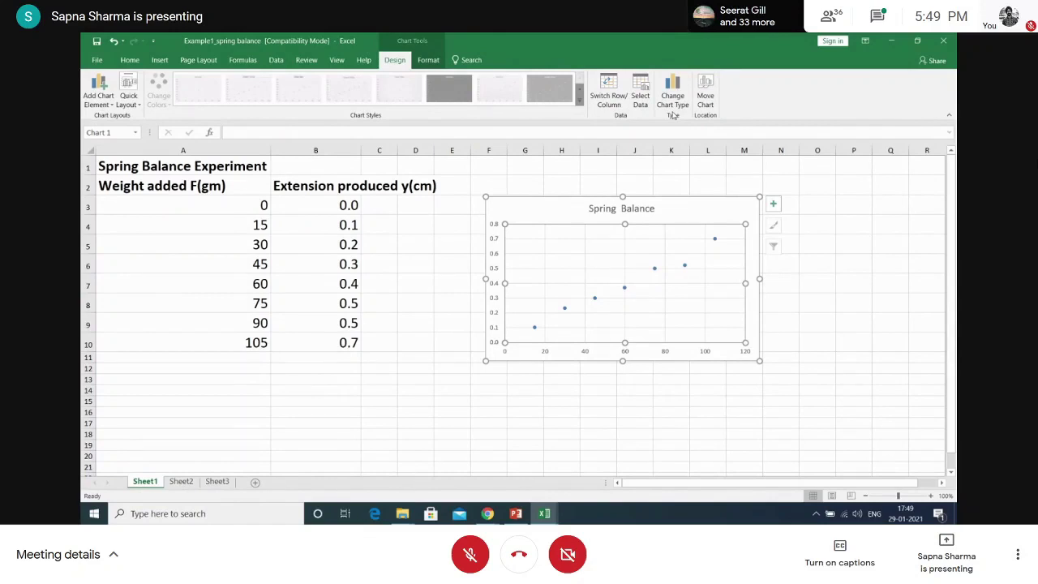
left_click(596, 299)
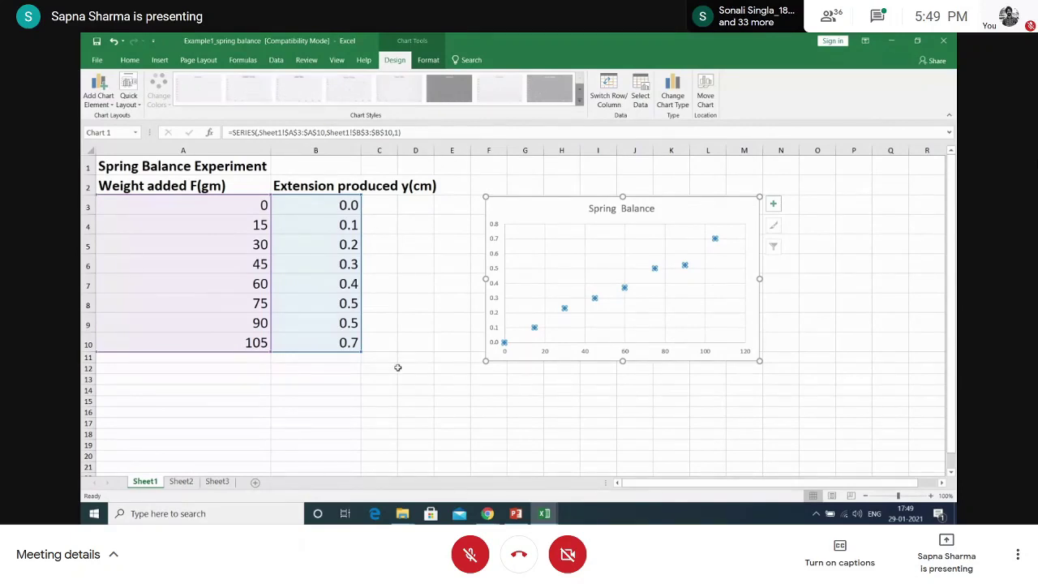
left_click(400, 367)
left_click_drag(247, 203, 348, 342)
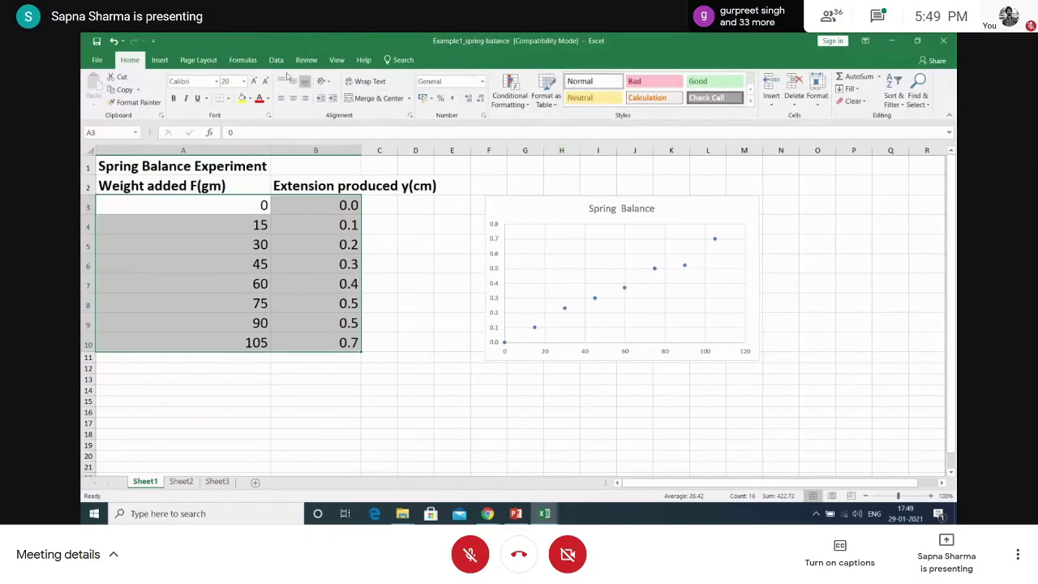
Insert a clustered column chart of the spring balance data
left_click(155, 61)
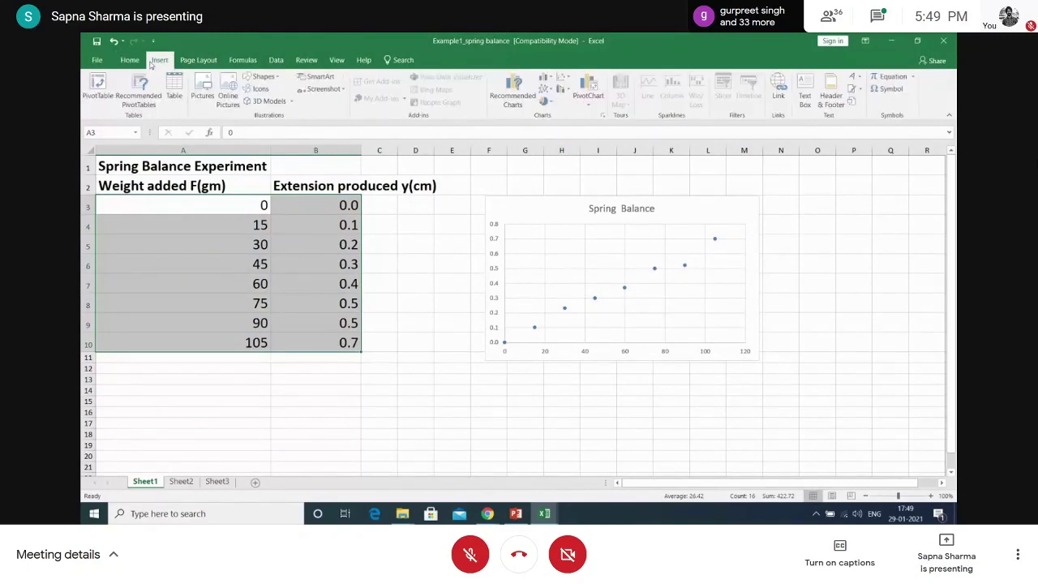
left_click(545, 79)
left_click(568, 116)
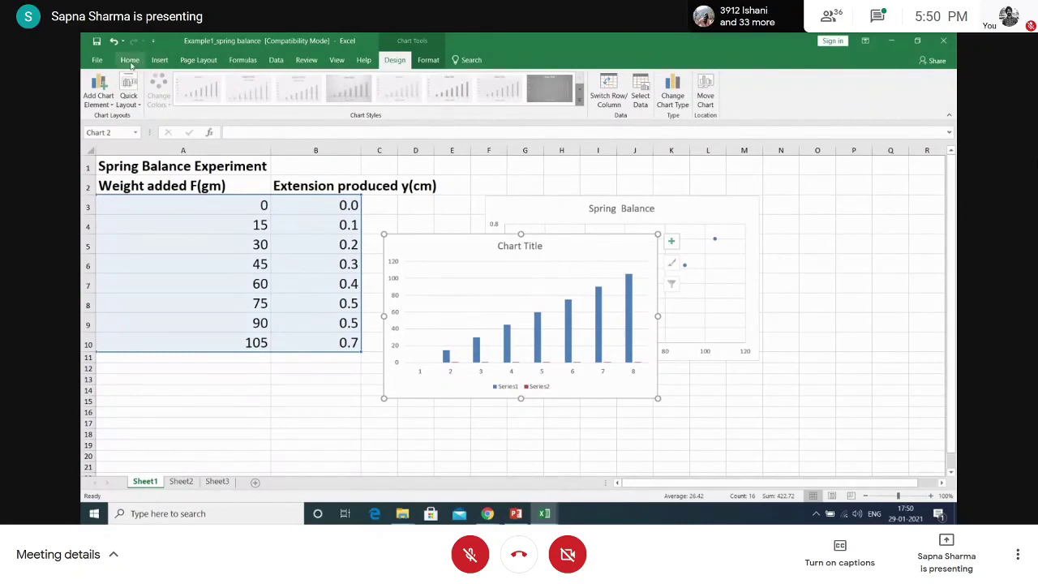
Change the column chart to a 2-D pie and move it right of the scatter chart
left_click(160, 61)
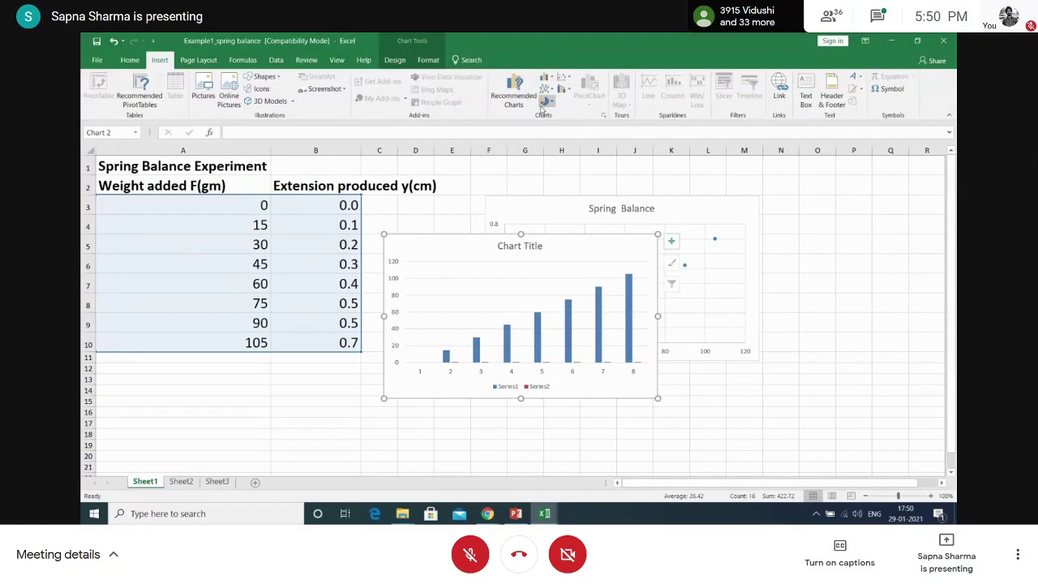
left_click(544, 100)
left_click(555, 135)
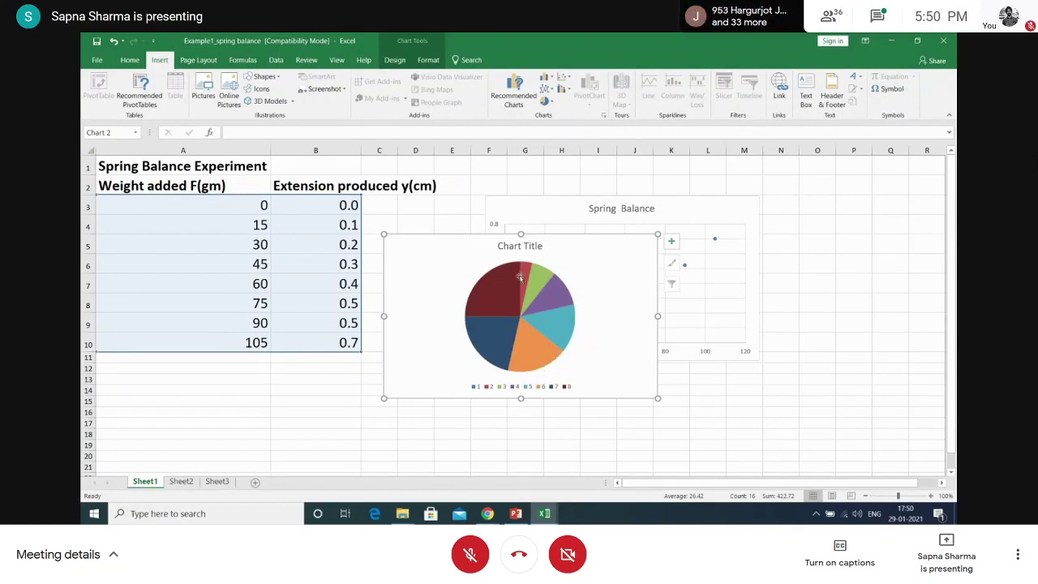
left_click_drag(460, 265, 760, 245)
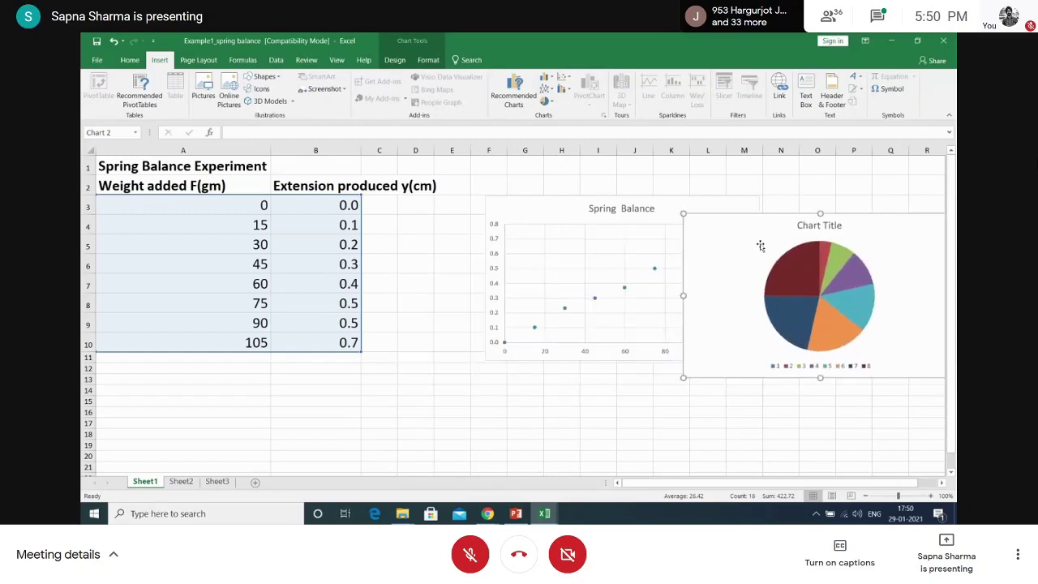
Nudge the Spring Balance scatter chart and the pie chart slightly left and down
left_click(511, 288)
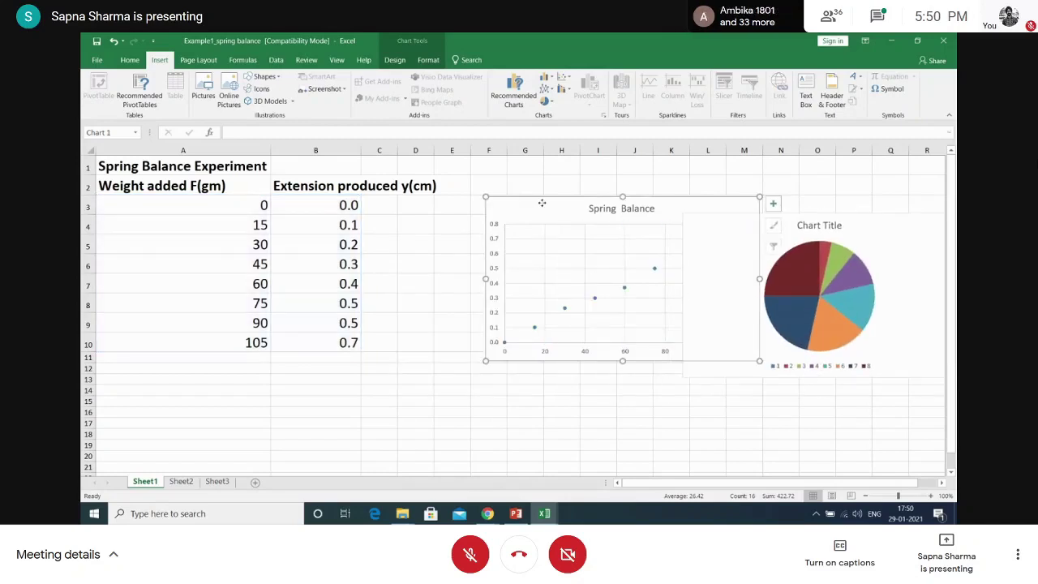
left_click_drag(549, 202, 480, 231)
left_click_drag(740, 247, 730, 256)
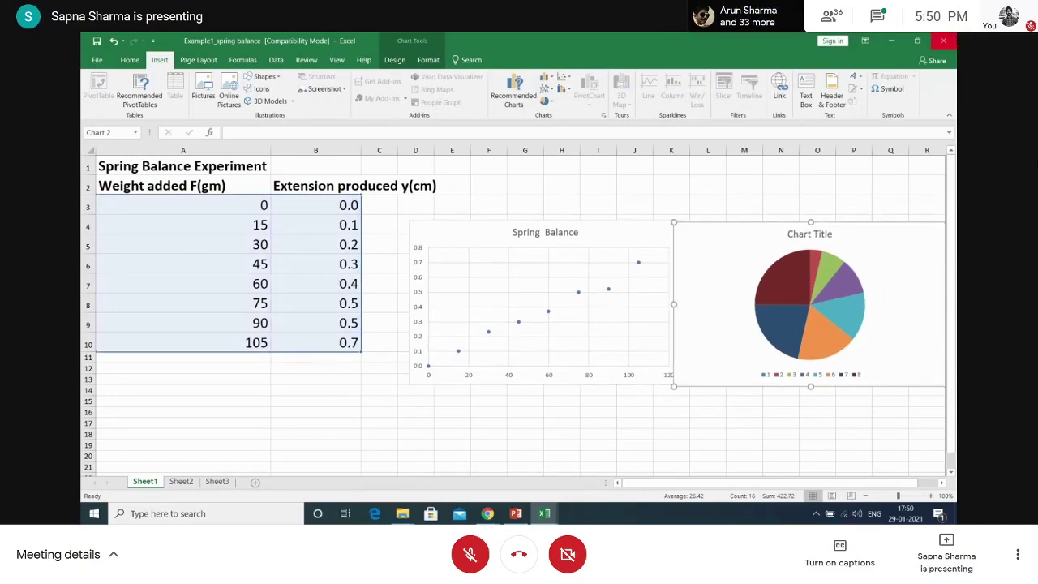
Close the spring balance workbook without saving and open Excercise_1
left_click(946, 42)
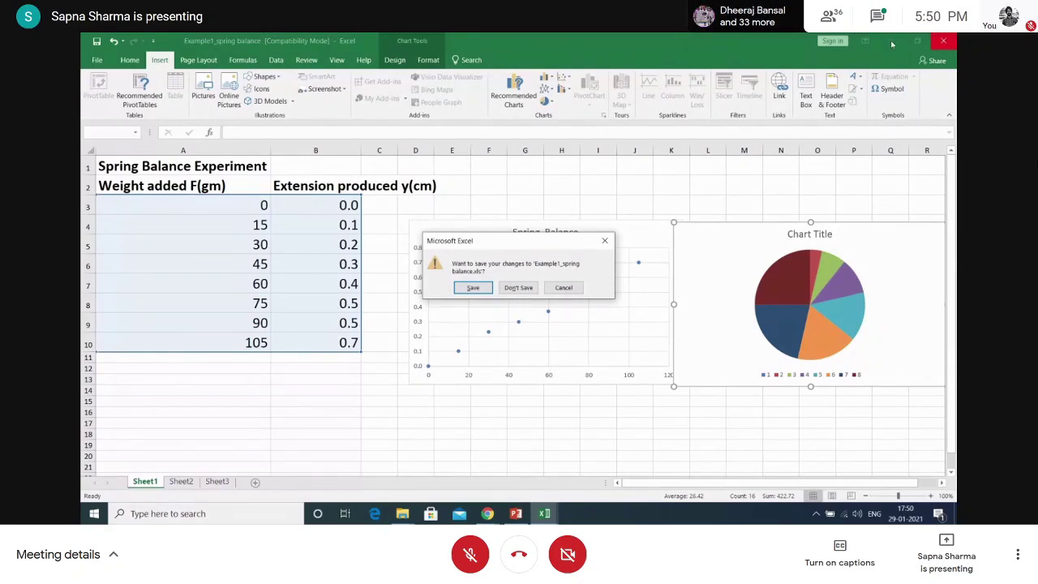
left_click(517, 288)
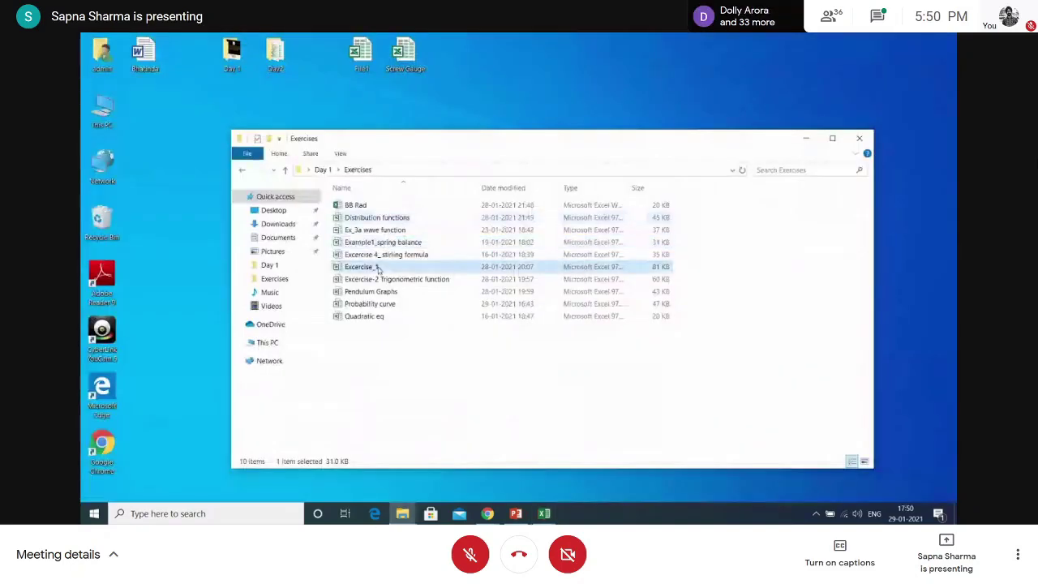
double_click(378, 269)
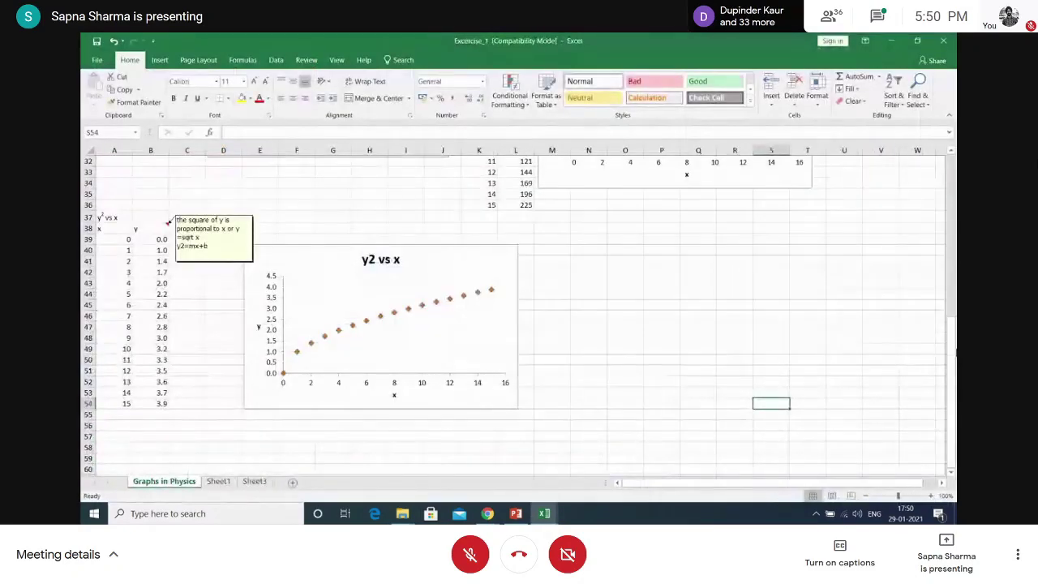
left_click_drag(951, 354, 953, 167)
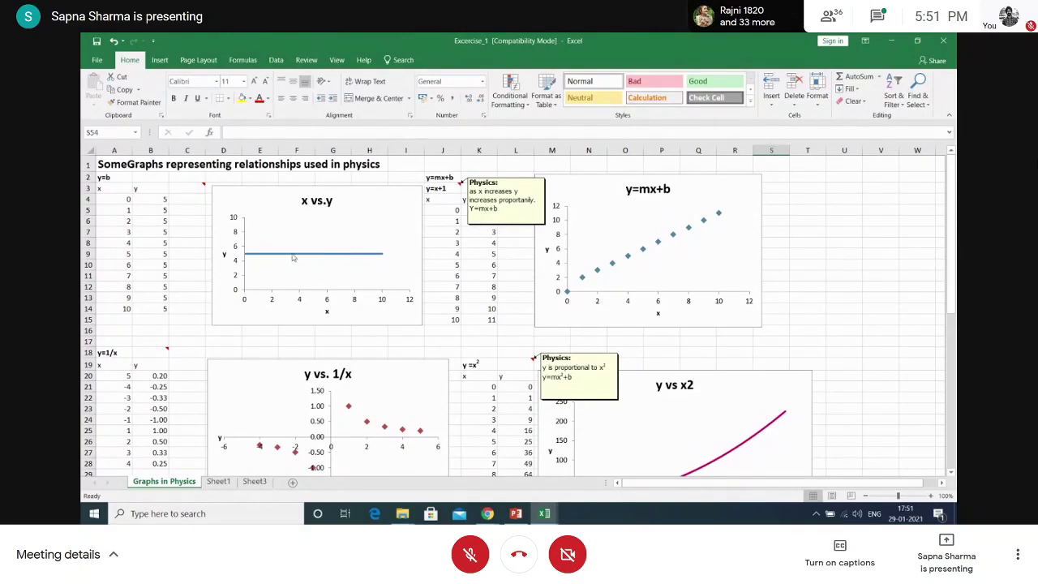
mouse_move(202, 187)
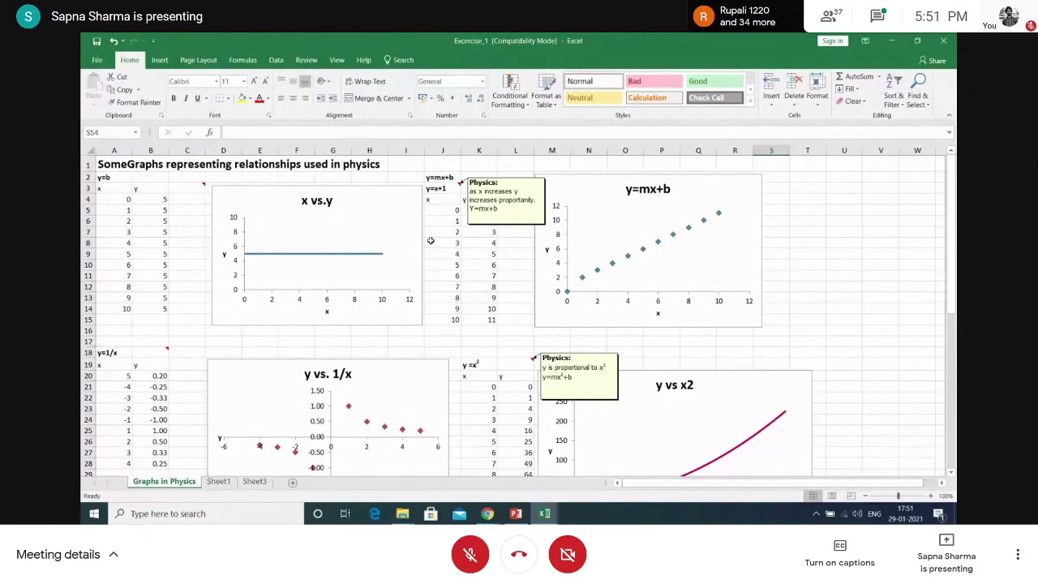
mouse_move(593, 276)
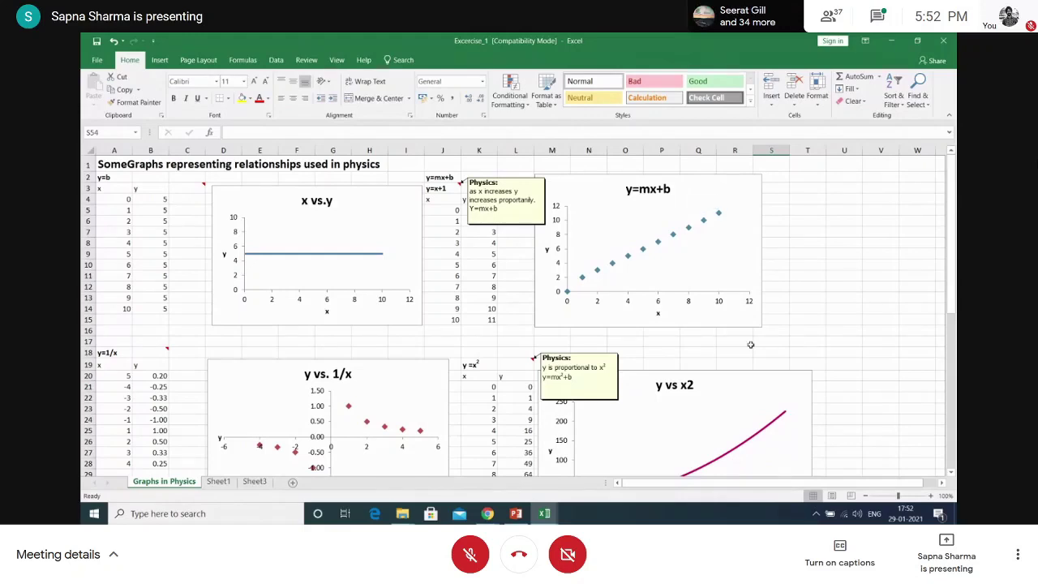
scroll(751, 344, "down", 1)
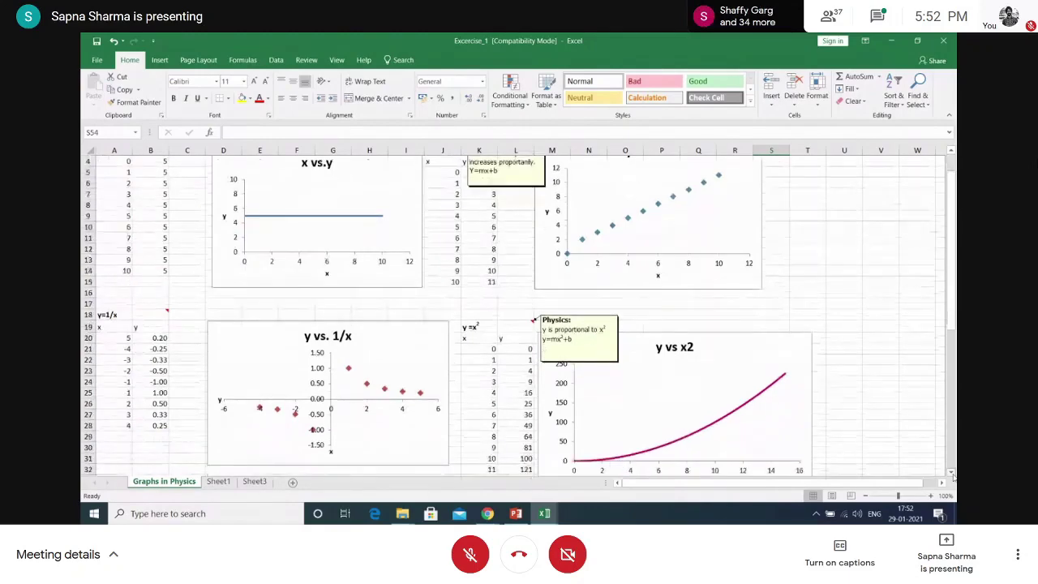
scroll(954, 477, "down", 1)
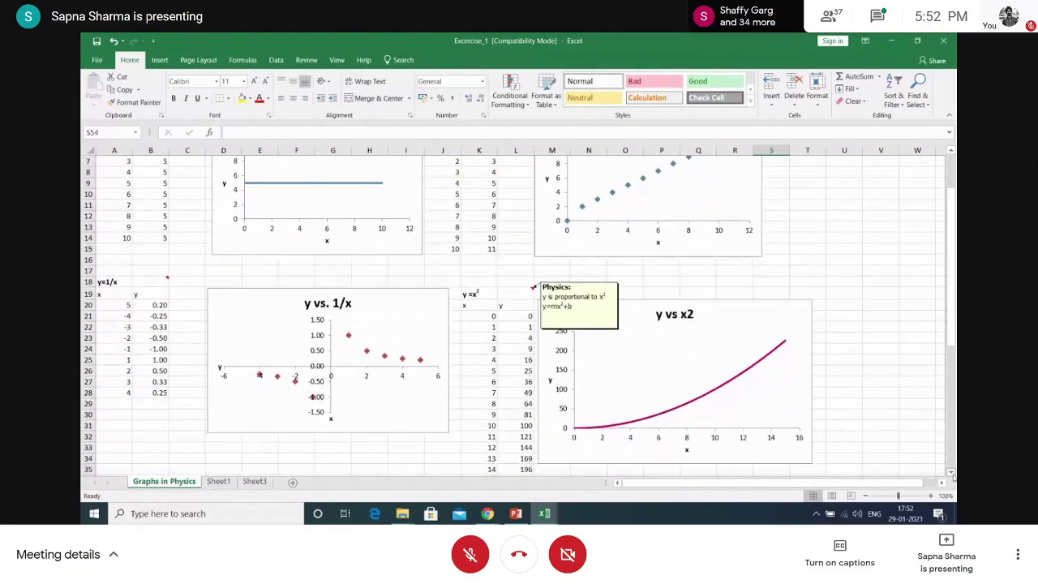
scroll(954, 477, "down", 1)
scroll(954, 477, "down", 1)
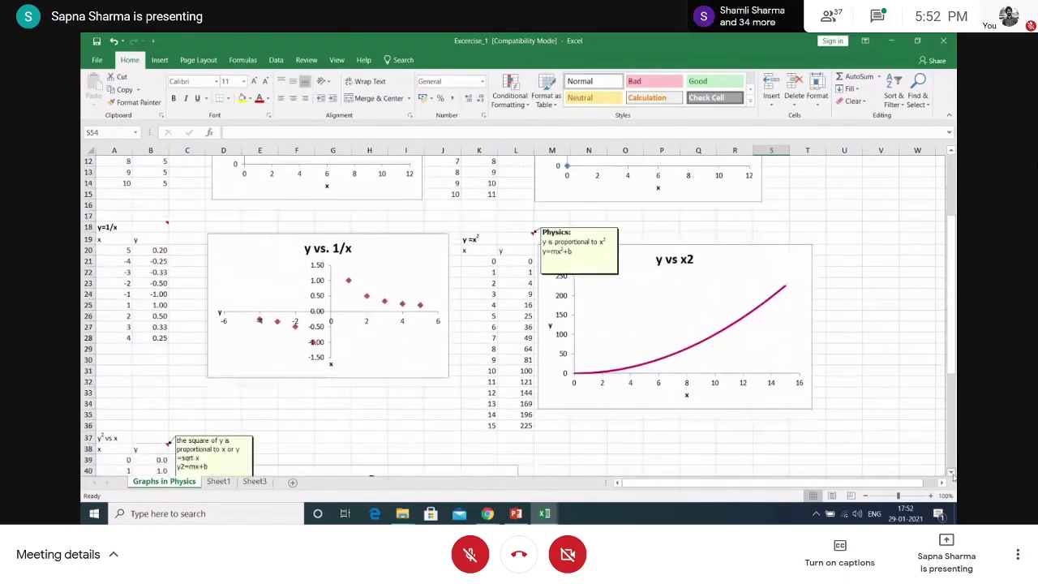
scroll(954, 477, "down", 1)
scroll(954, 477, "down", 1)
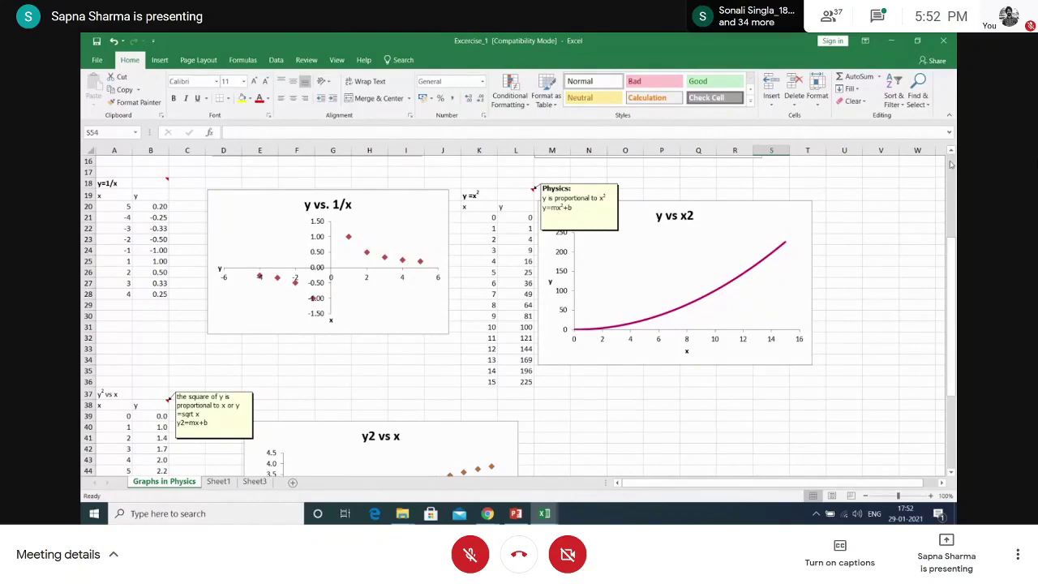
scroll(952, 164, "up", 5)
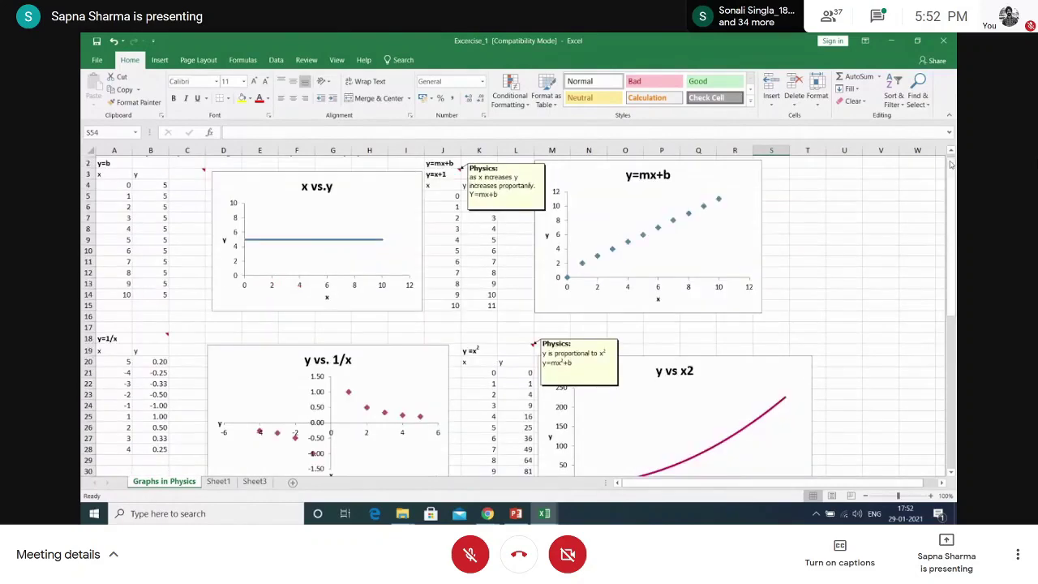
scroll(952, 165, "up", 1)
scroll(951, 476, "down", 3)
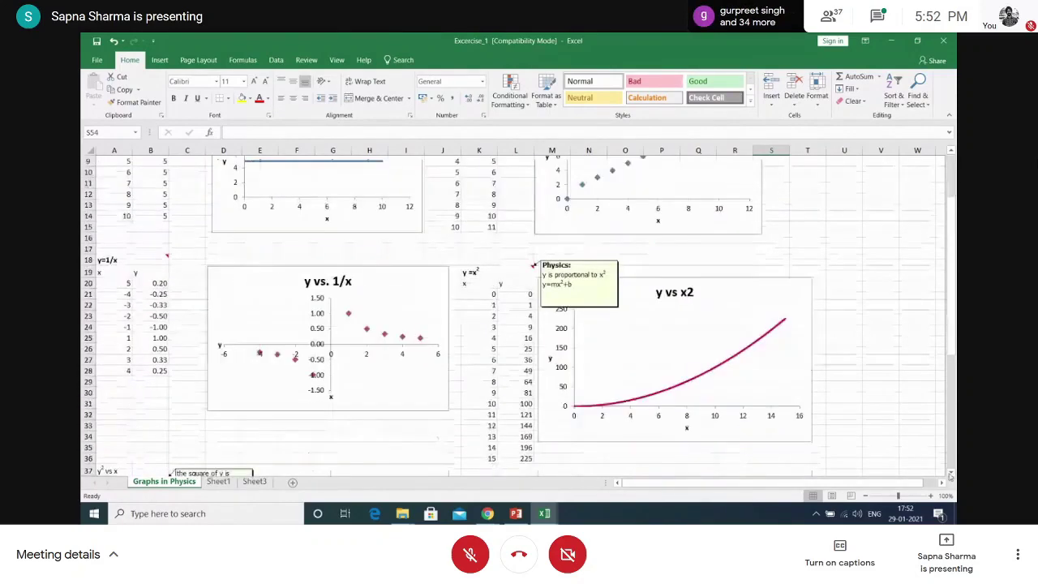
left_click(951, 476)
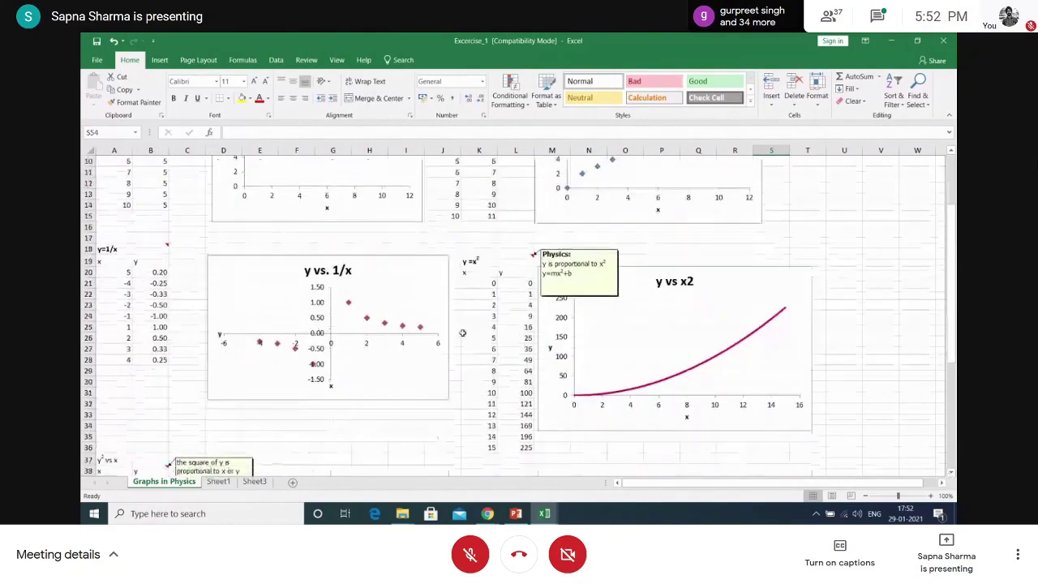
left_click(166, 248)
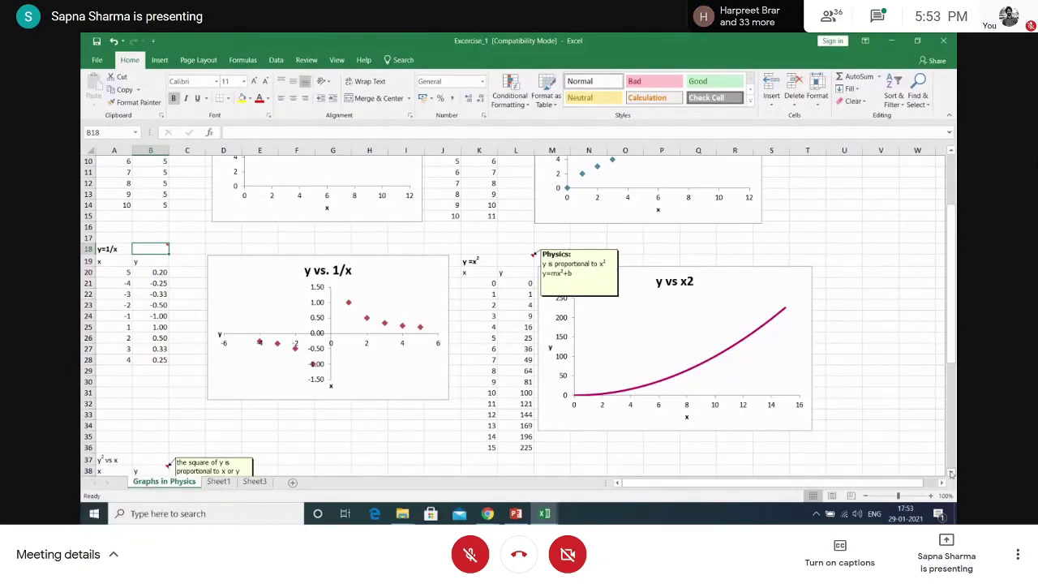
Enter the starting values 0 and 1 into cells U20 and U21
left_click(951, 474)
left_click(952, 473)
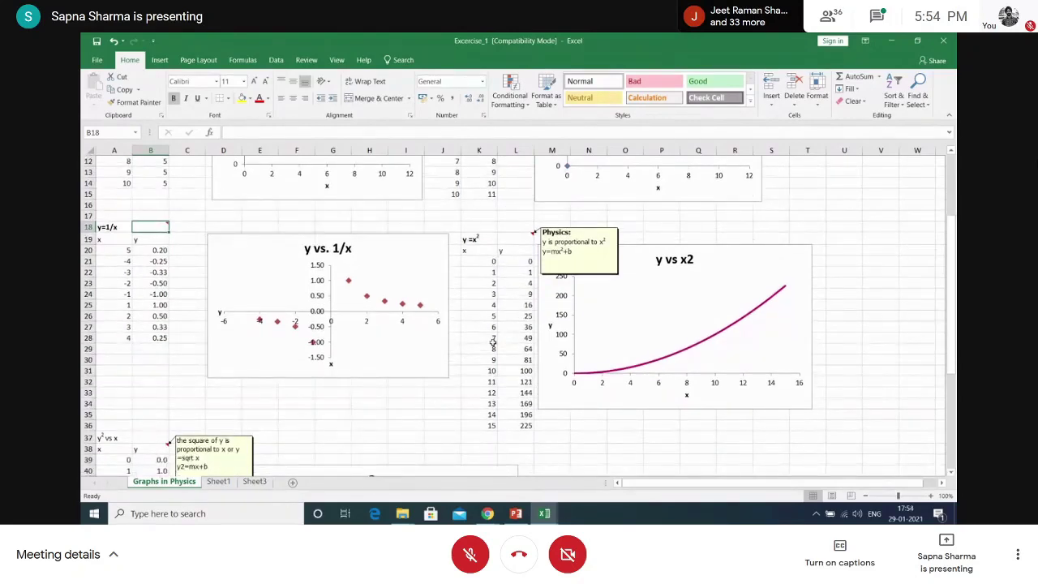
left_click(847, 249)
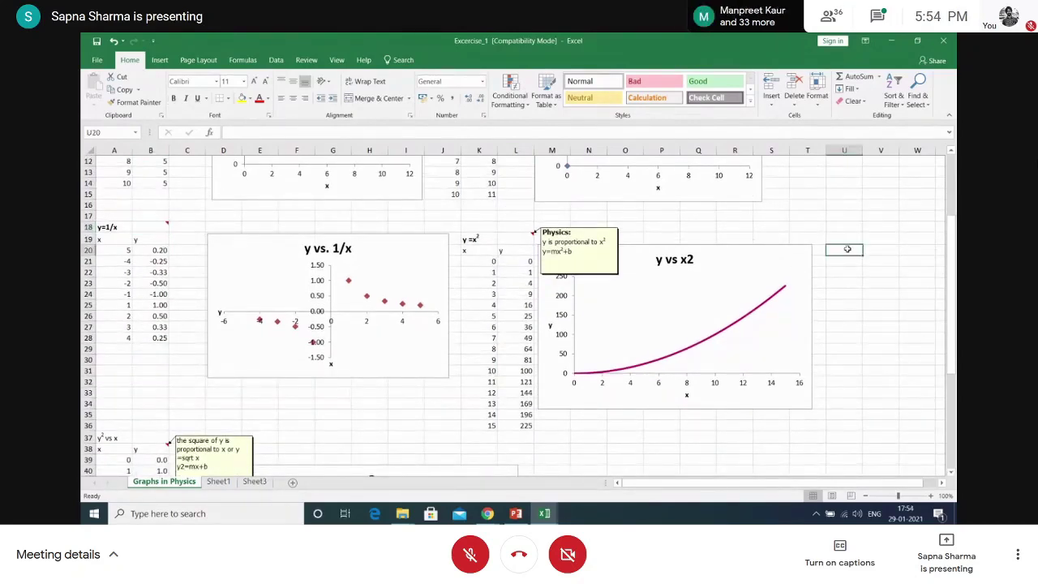
type("0")
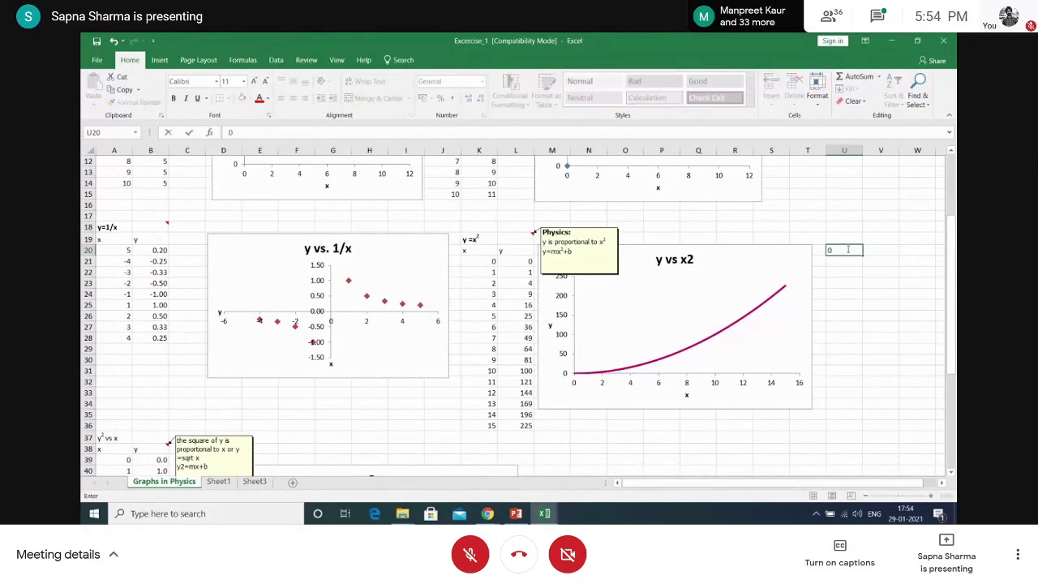
key("Return")
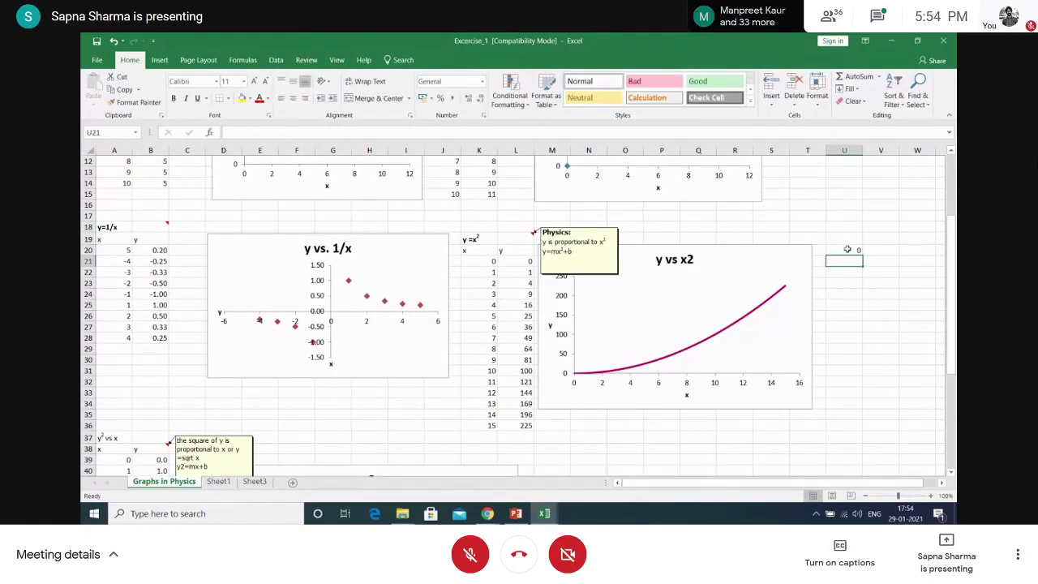
type("1")
key("Return")
key("Return")
Put 2 in U22, then fill the 0, 1, 2 series down to U37
key("Up")
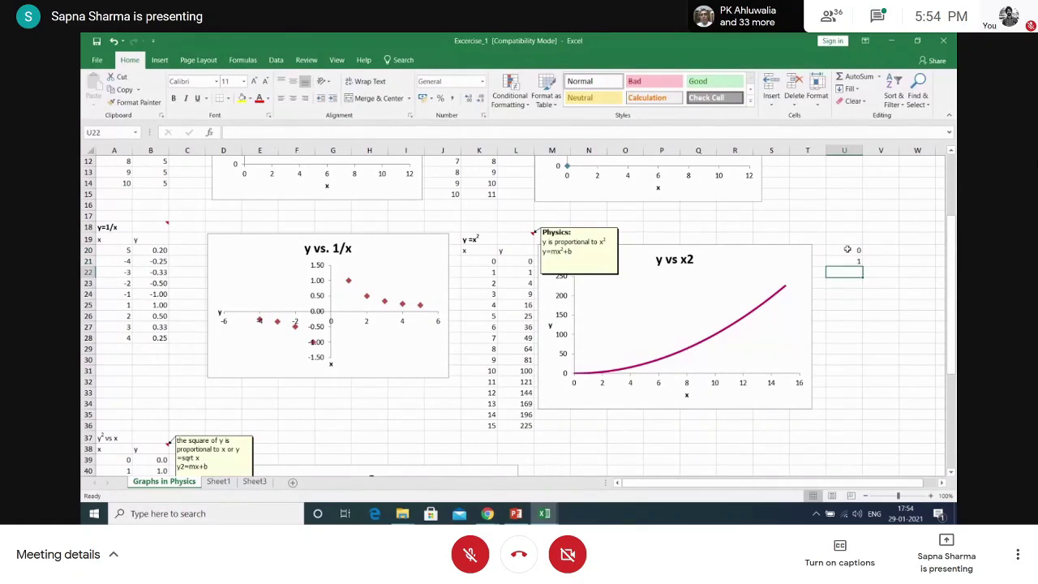
type("3")
key("Return")
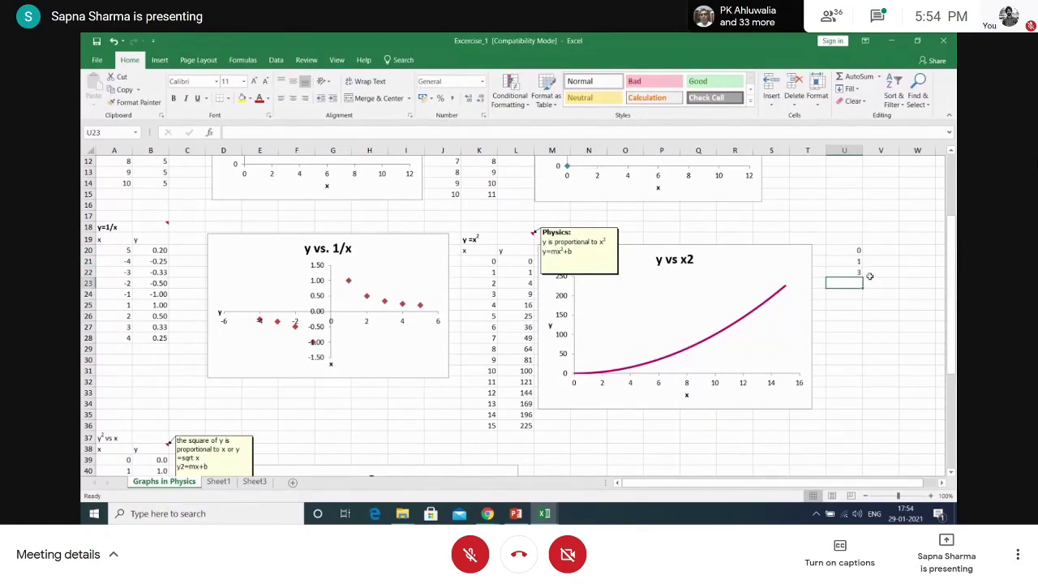
double_click(858, 272)
type("2")
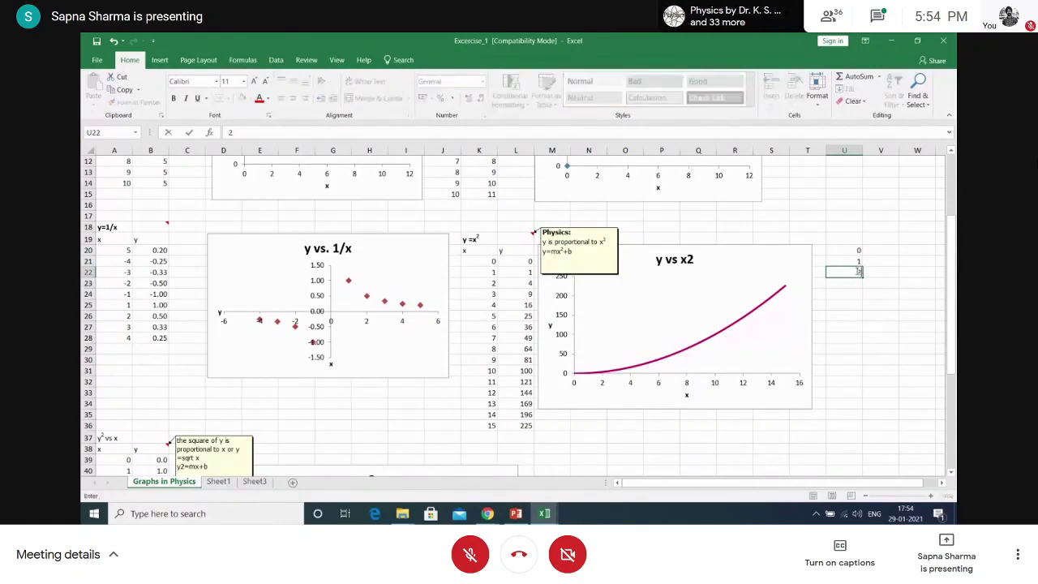
left_click_drag(848, 250, 851, 273)
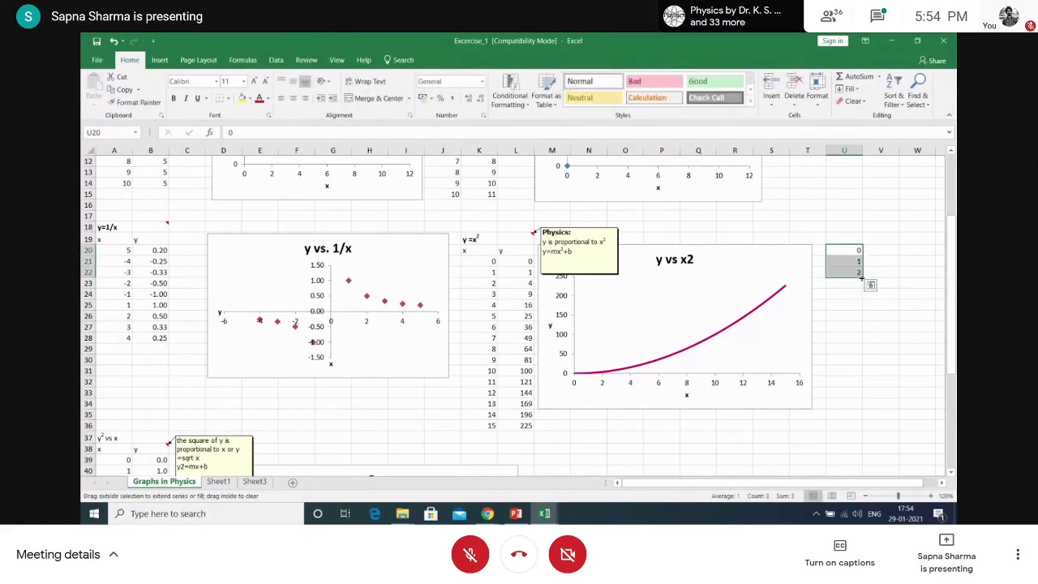
left_click_drag(863, 277, 868, 444)
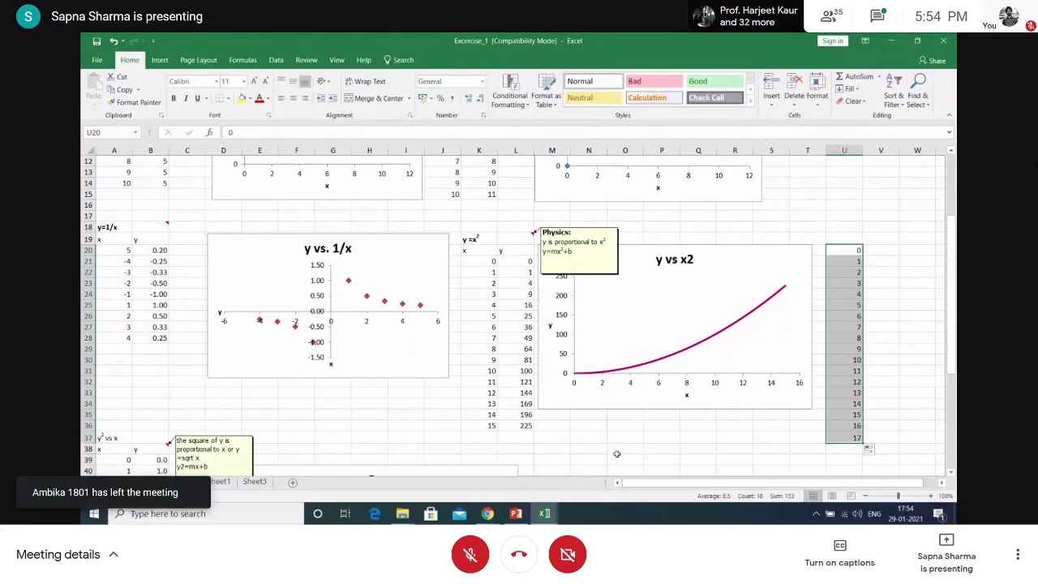
Discard Excercise_1's changes, minimize the Probability curve workbook, and open Exercise-2 Trigonometric function
scroll(954, 478, "down", 1)
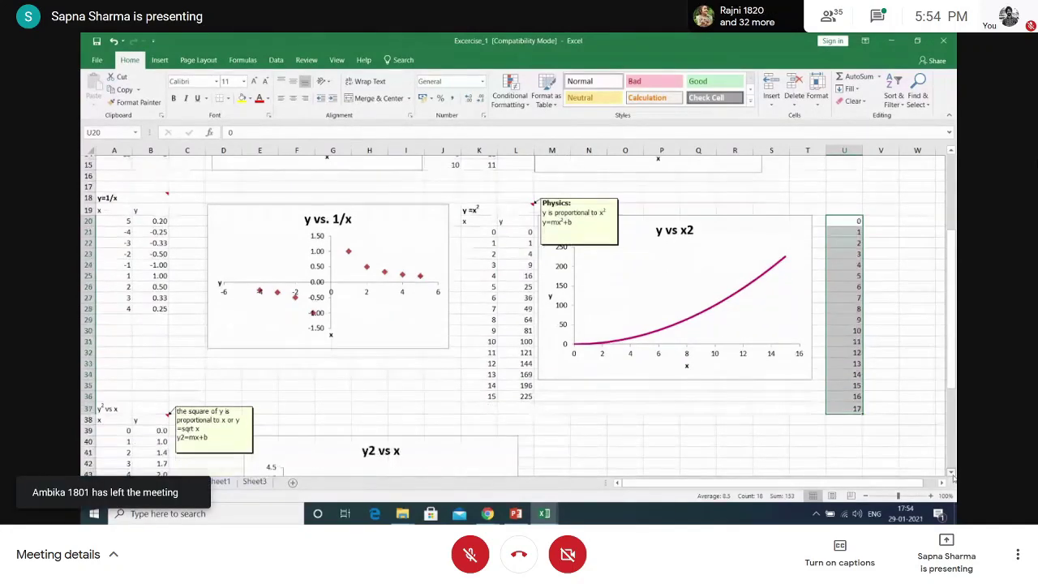
scroll(954, 479, "down", 1)
scroll(954, 479, "down", 1)
scroll(954, 479, "down", 2)
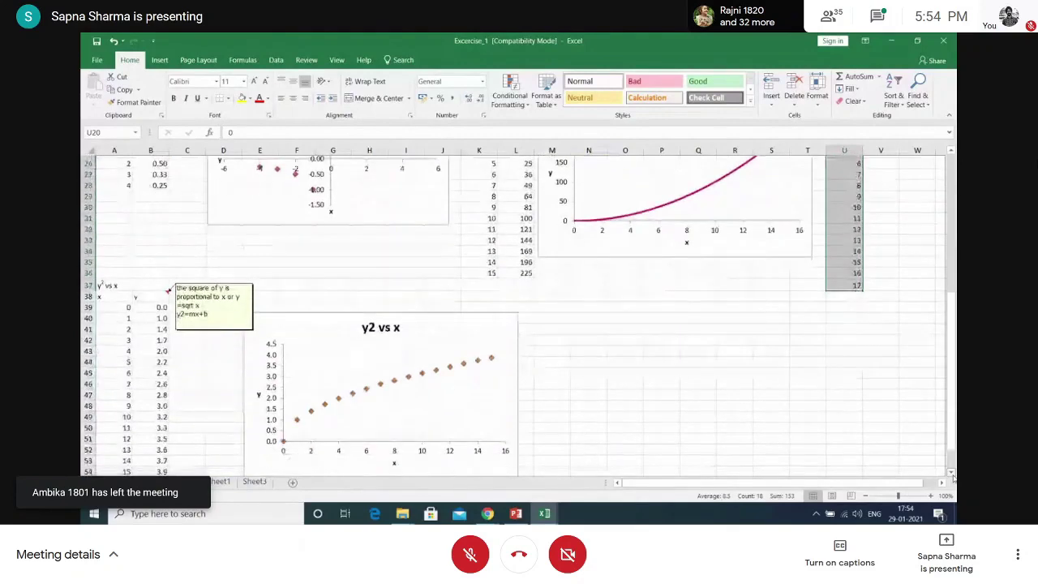
scroll(954, 479, "down", 1)
scroll(954, 479, "down", 1)
scroll(954, 479, "down", 1)
scroll(954, 479, "down", 1)
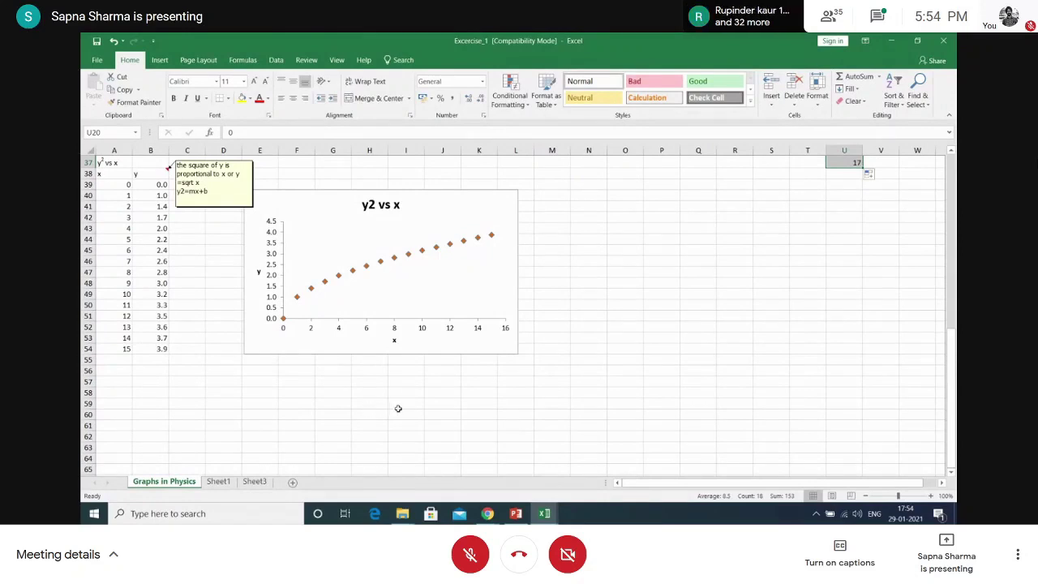
left_click(944, 42)
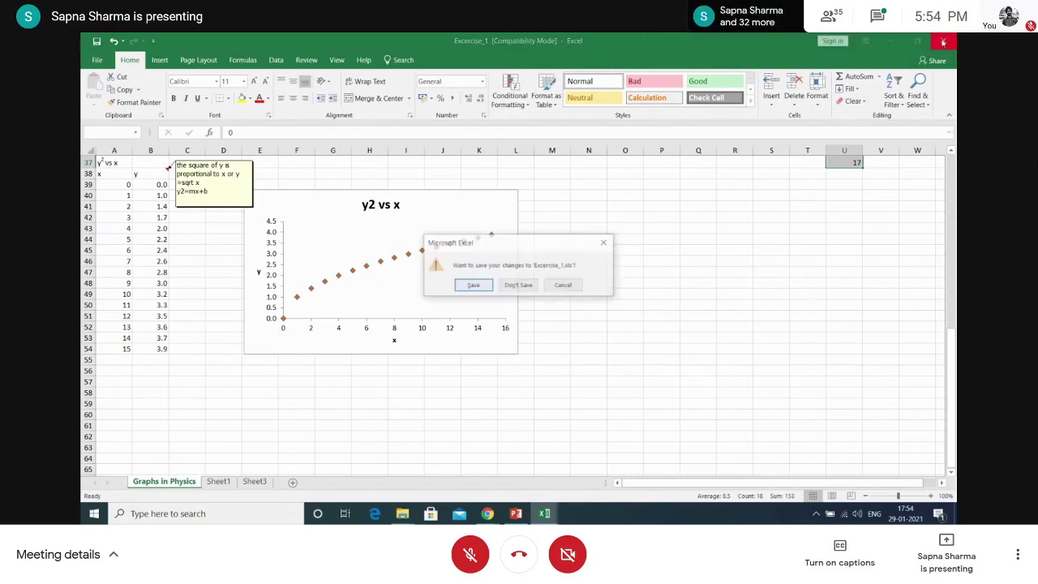
left_click(519, 287)
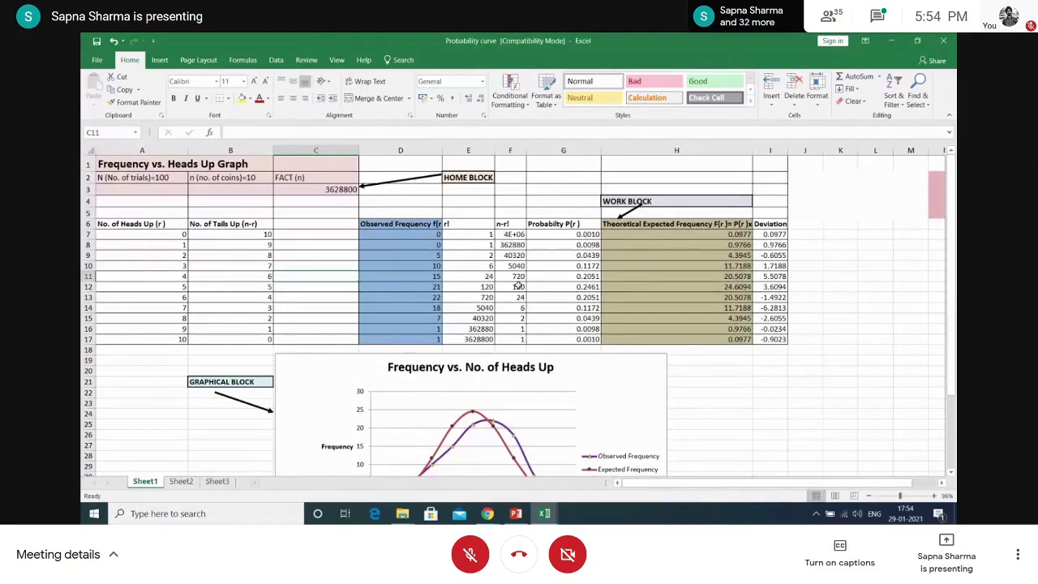
left_click(892, 41)
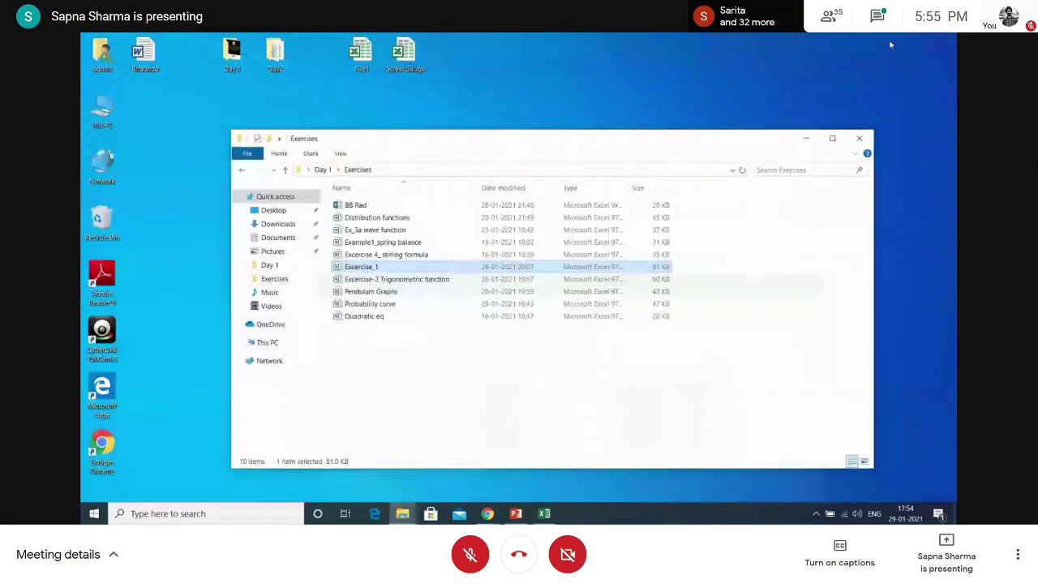
double_click(418, 279)
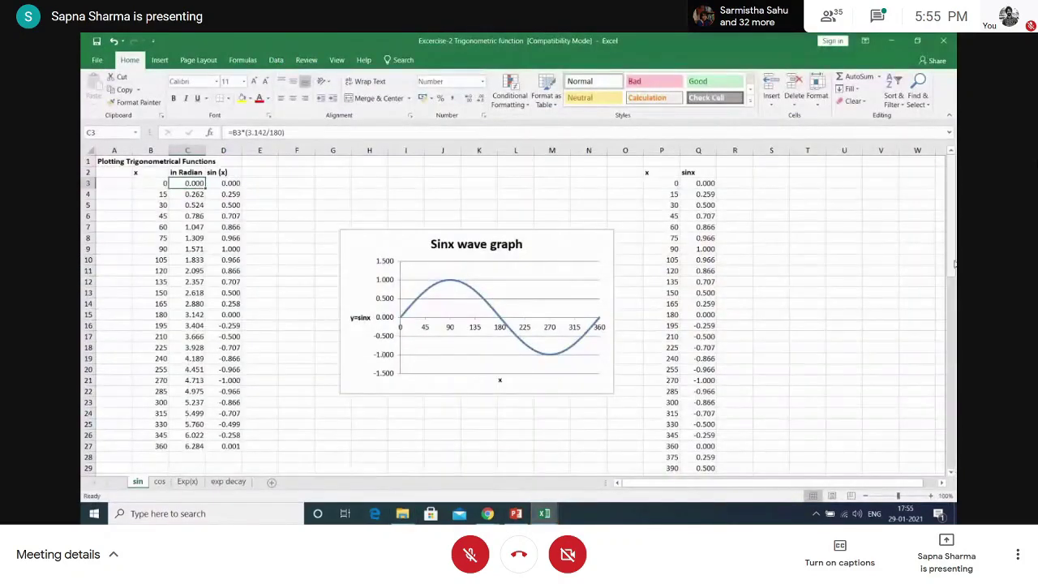
left_click_drag(954, 264, 956, 217)
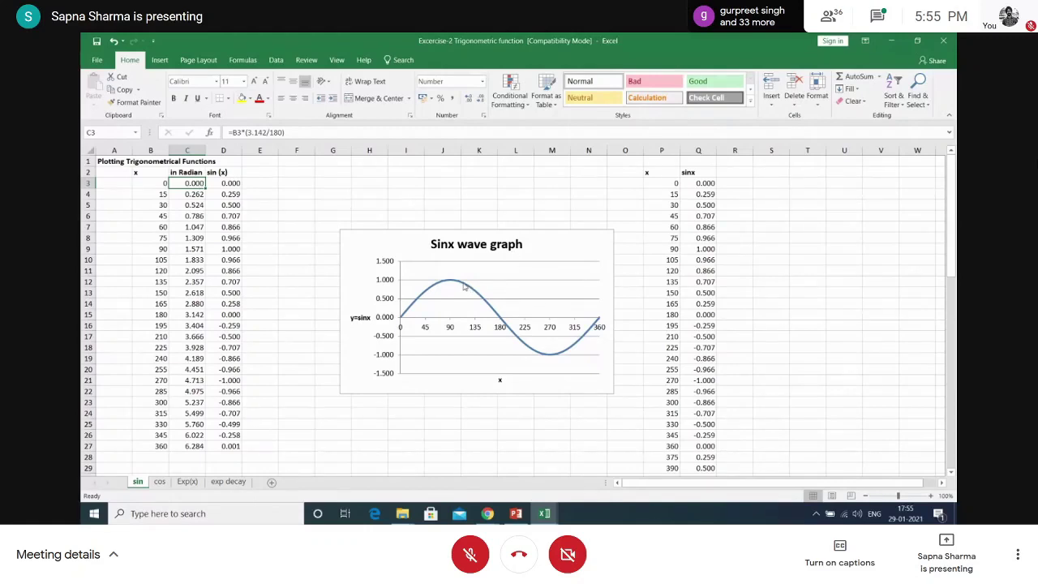
left_click(154, 185)
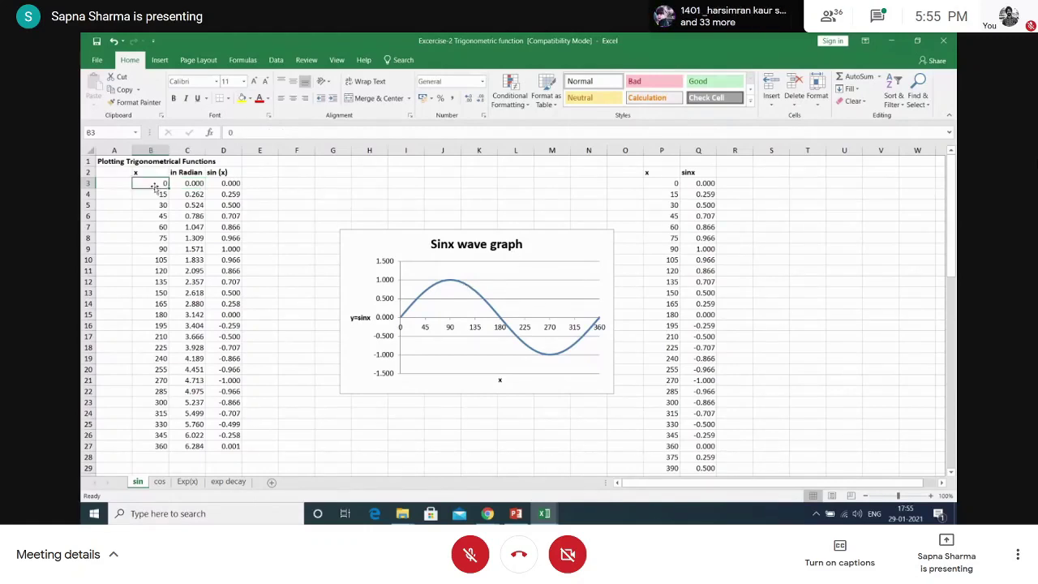
left_click(162, 195)
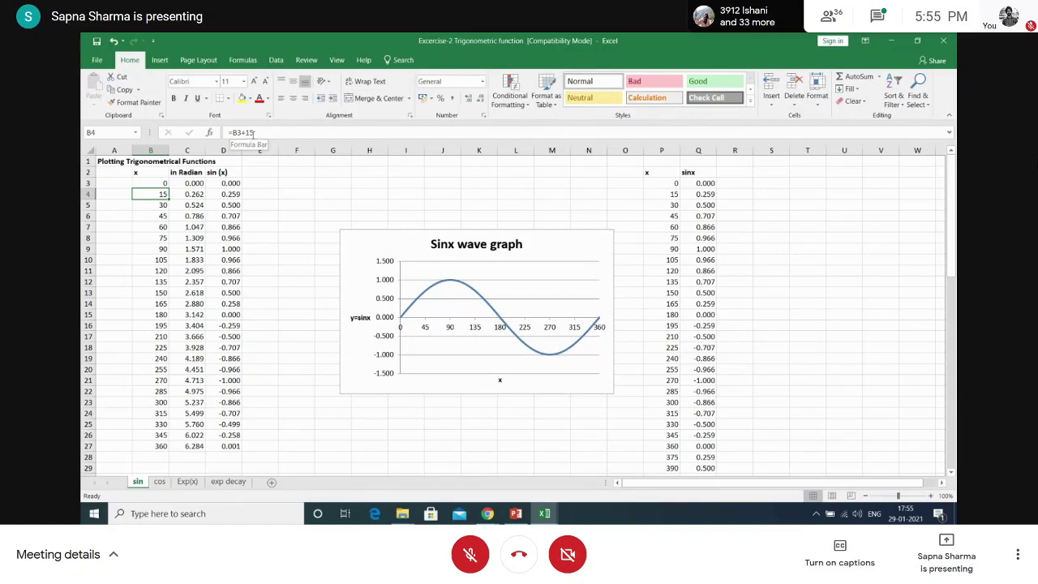
Copy B4's =B3+15 formula down to B27 so x runs 0–360, then check C3's radian formula
left_click(148, 184)
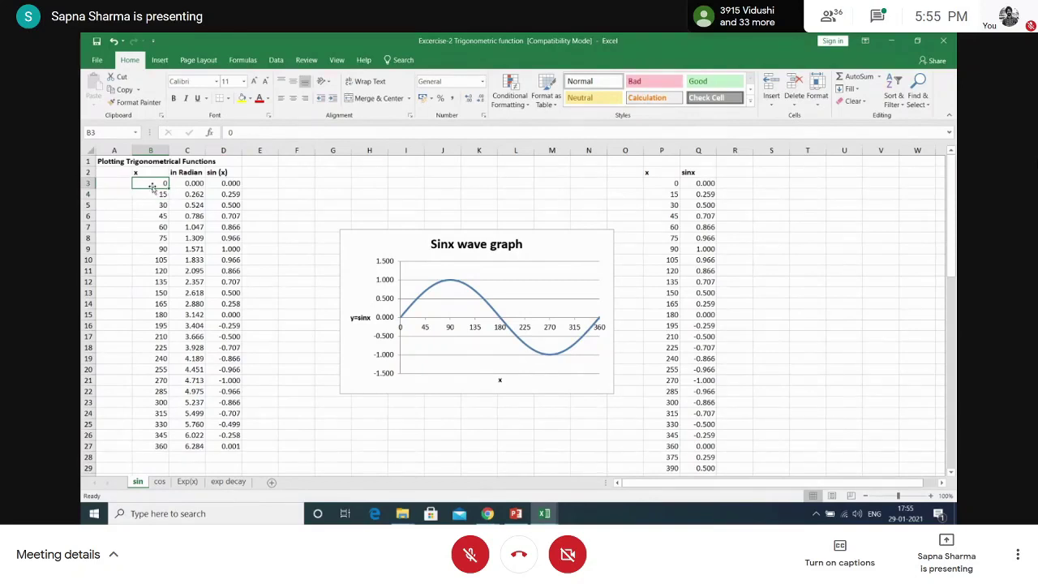
left_click(152, 193)
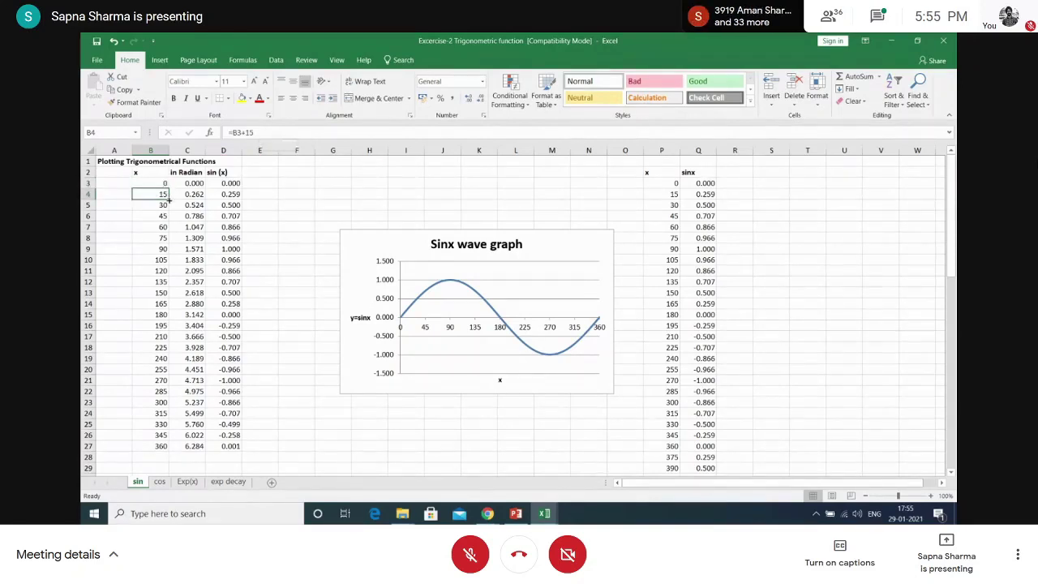
left_click_drag(169, 200, 186, 448)
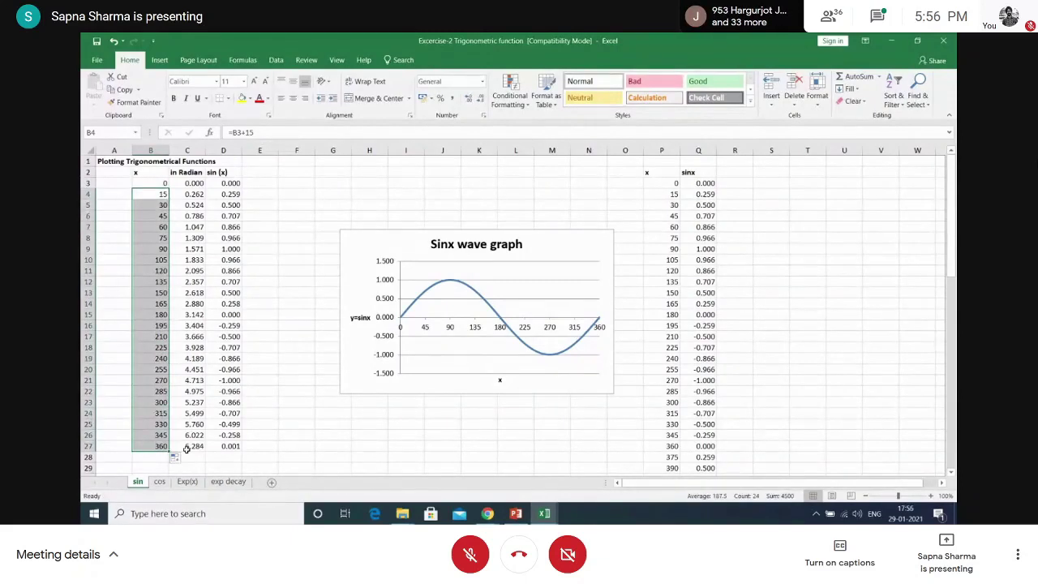
left_click(160, 195)
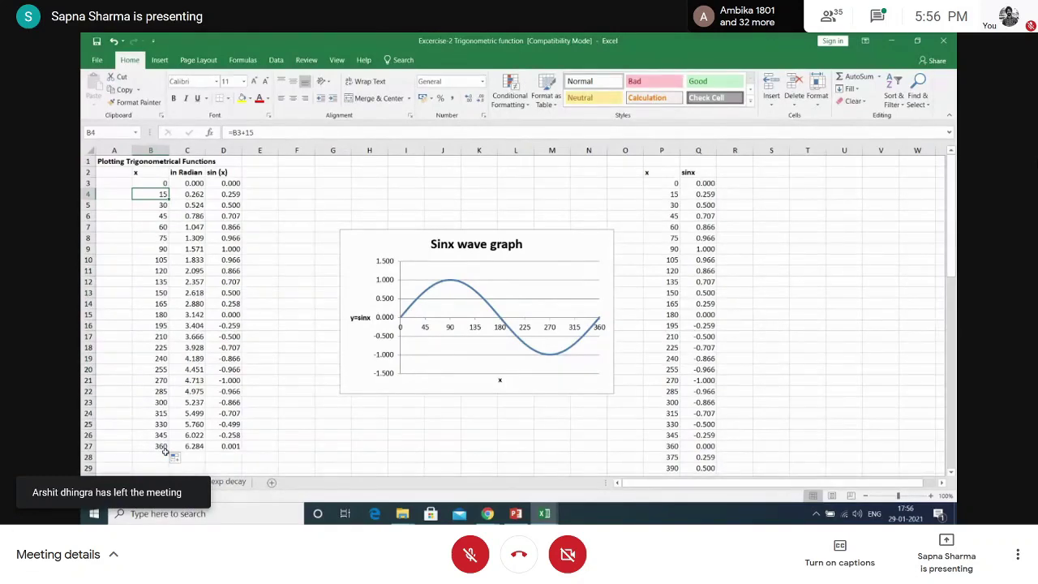
left_click(189, 184)
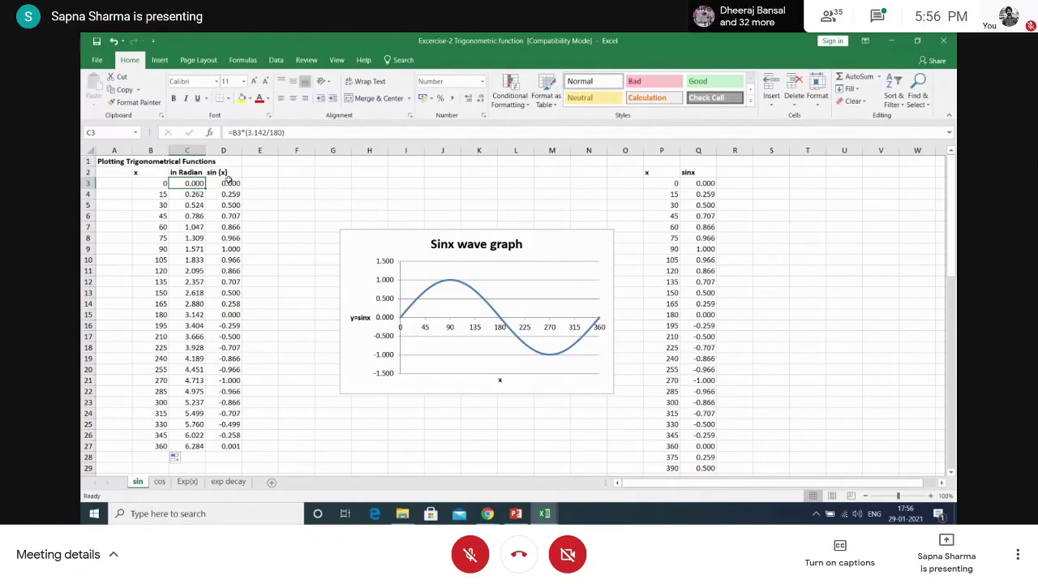
left_click(226, 184)
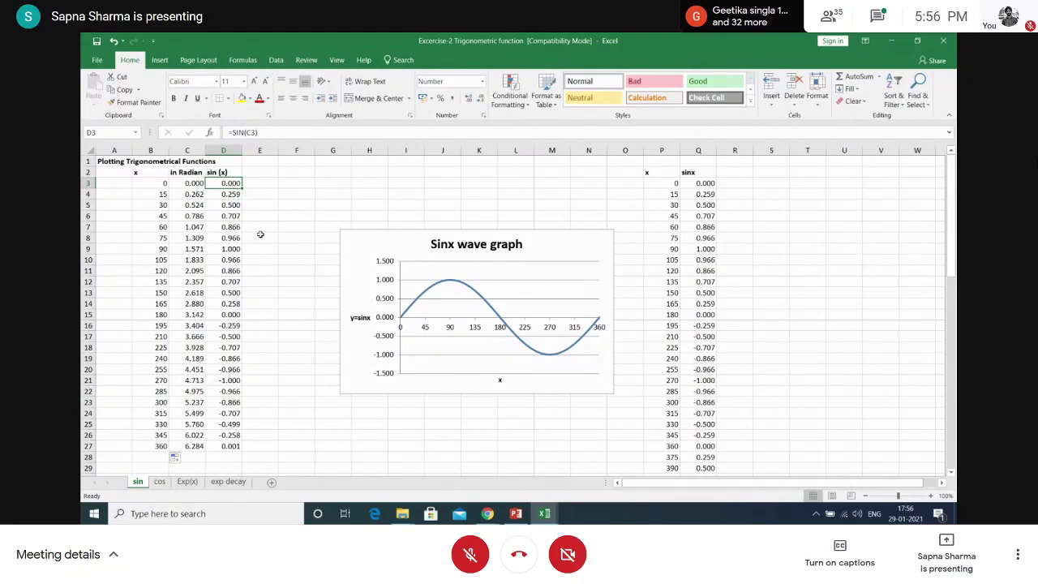
left_click(190, 186)
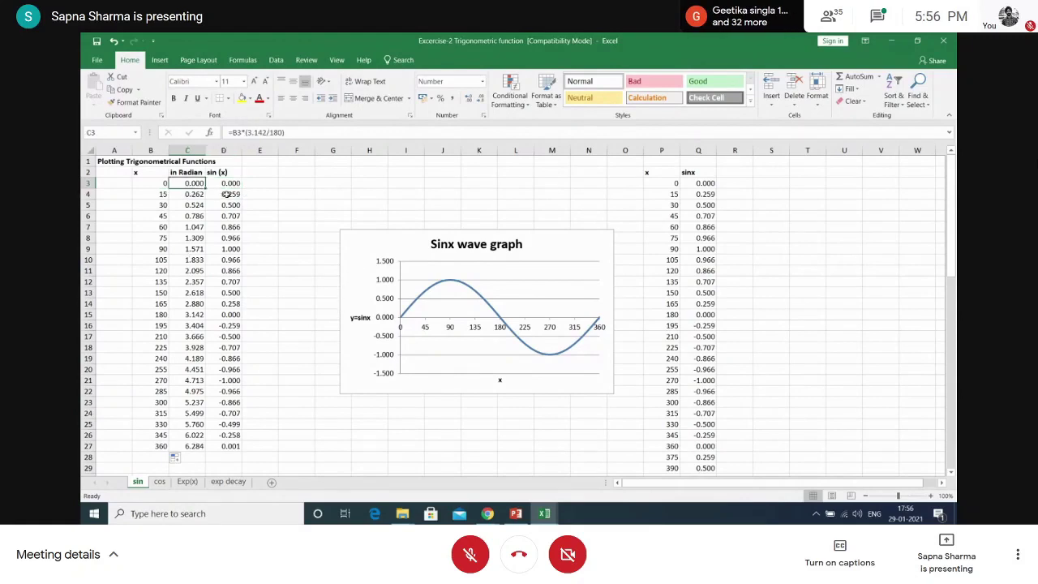
left_click(445, 281)
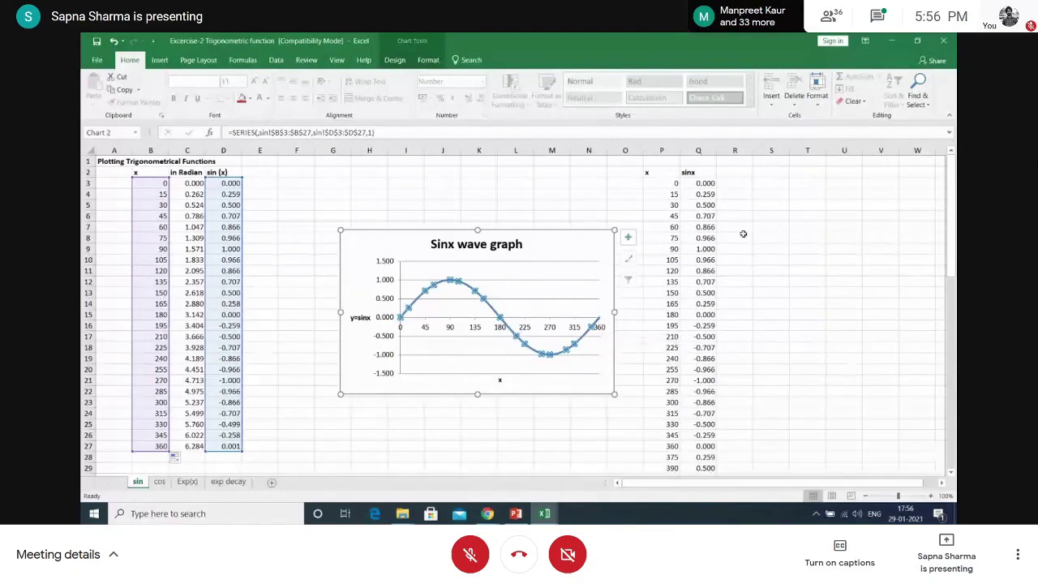
left_click(674, 185)
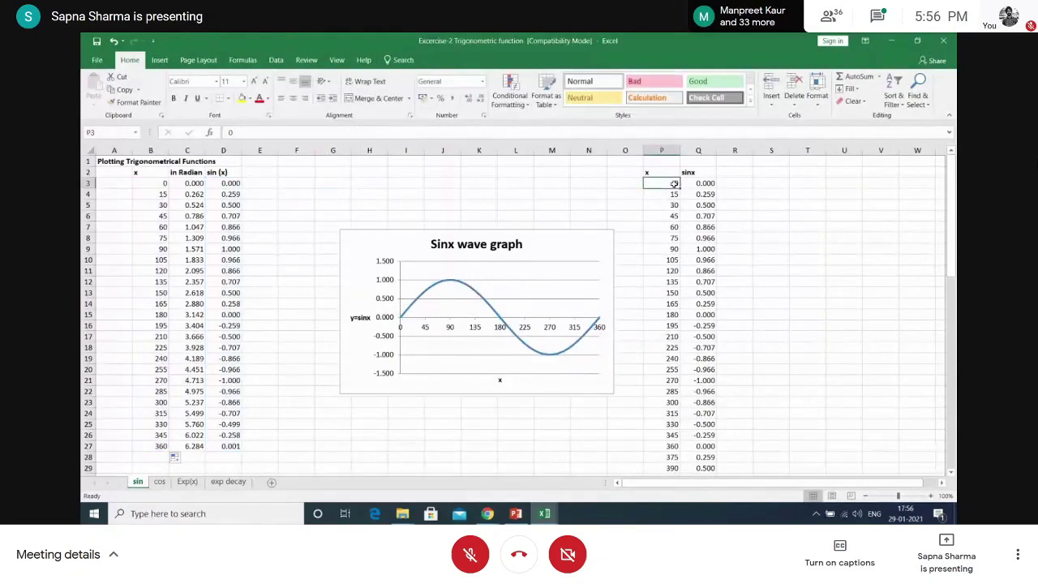
left_click(675, 196)
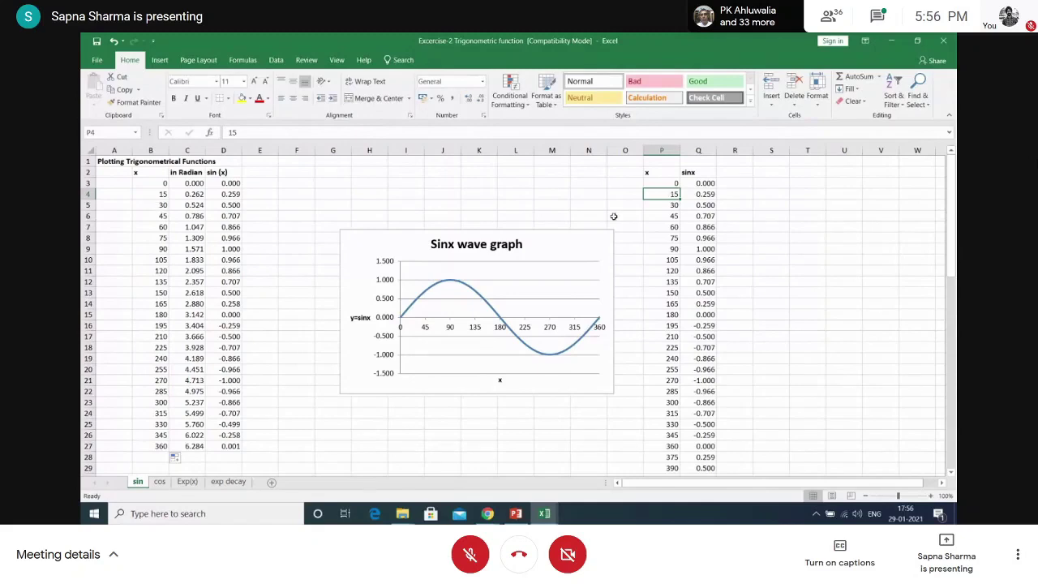
left_click(707, 184)
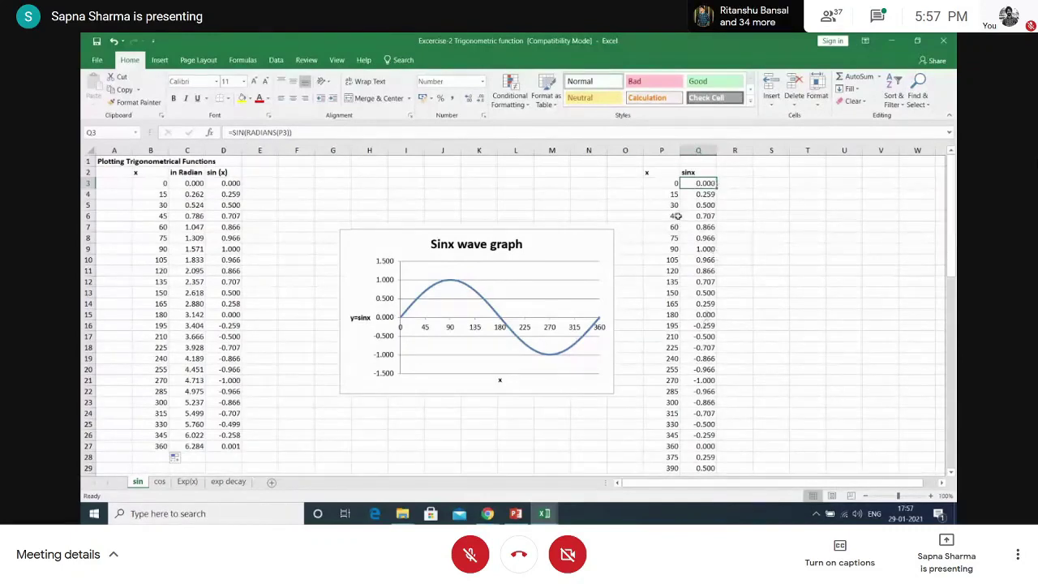
Select the right-hand x and sinx data in P3:Q30
left_click_drag(671, 188, 693, 477)
type("=(PI (")
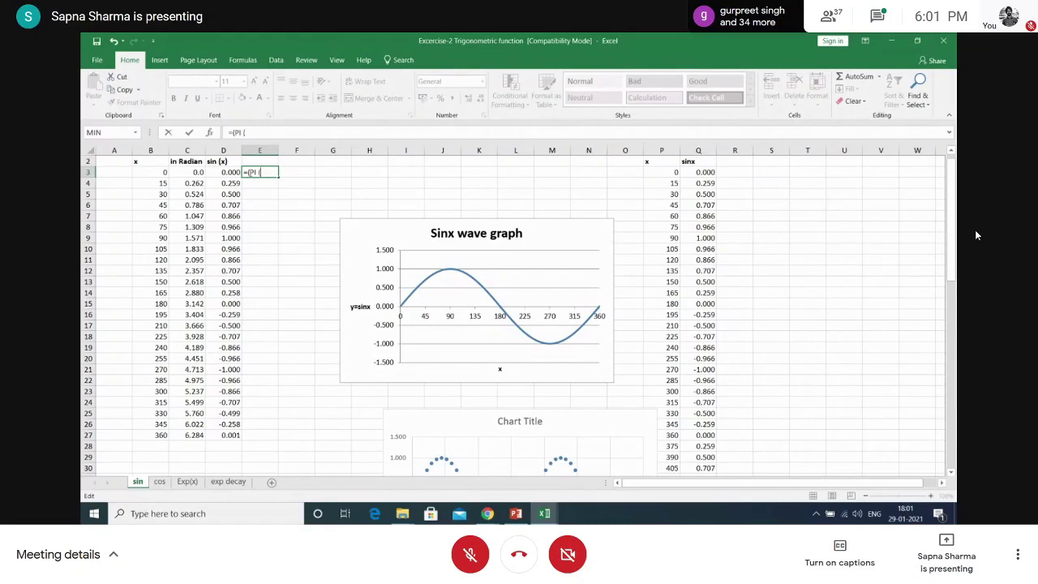
Correct E3's formula to =PI() and accept Excel's suggested fix so it shows 3.141593
key("Left")
key("Left")
key("Left")
key("BackSpace")
type(")")
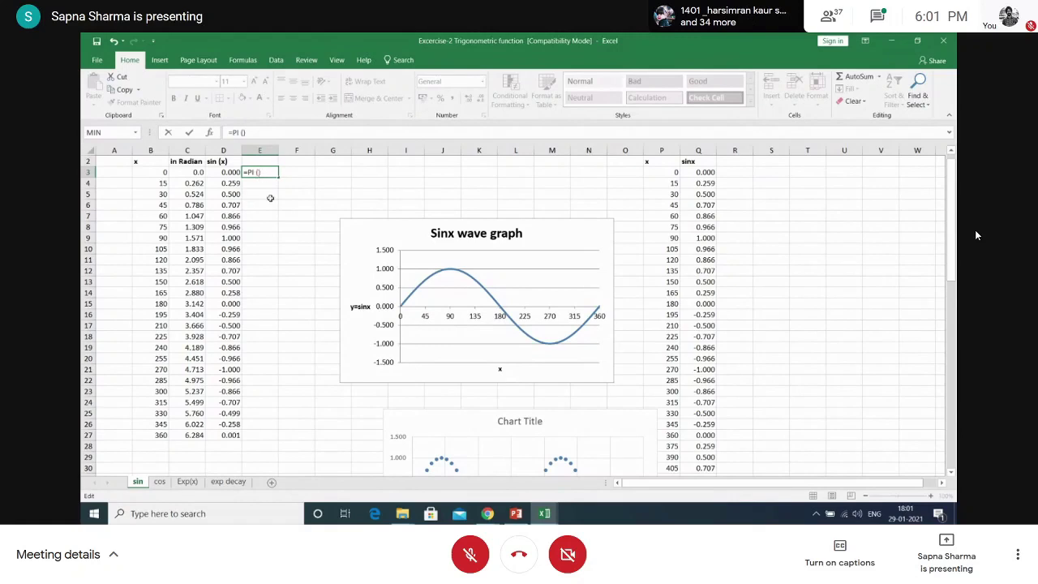
key("Return")
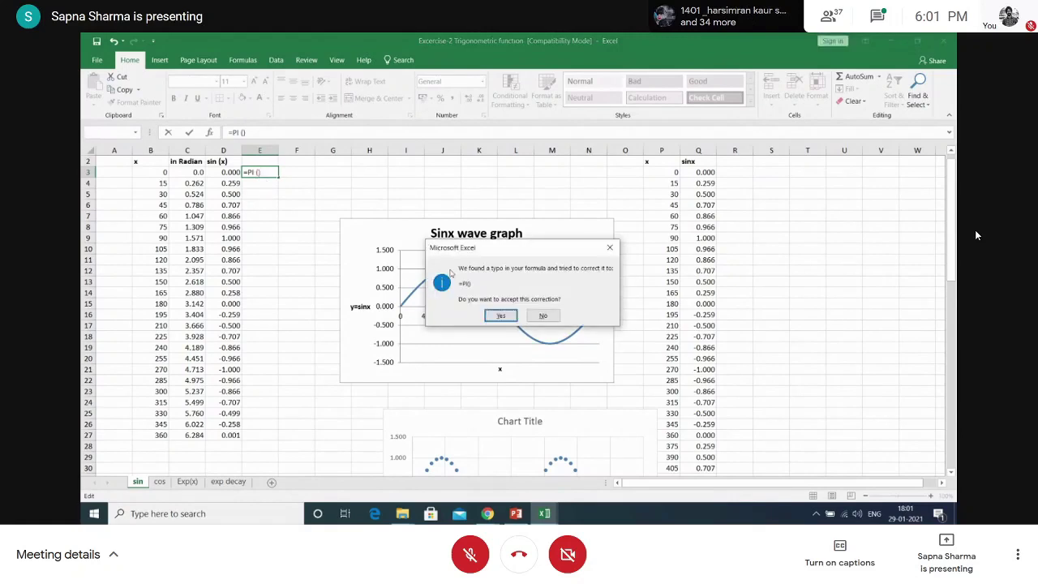
left_click(498, 317)
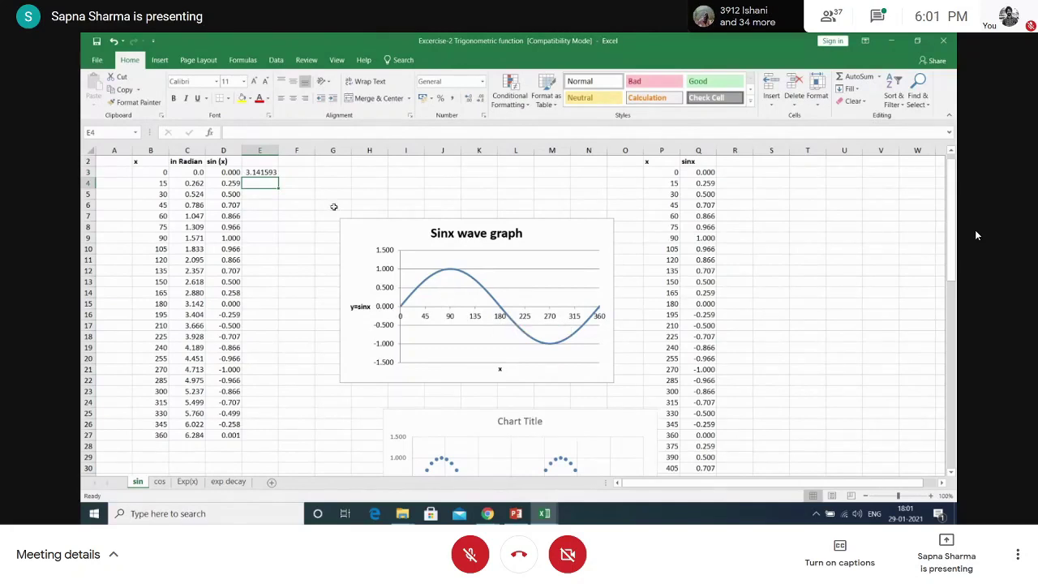
left_click(258, 172)
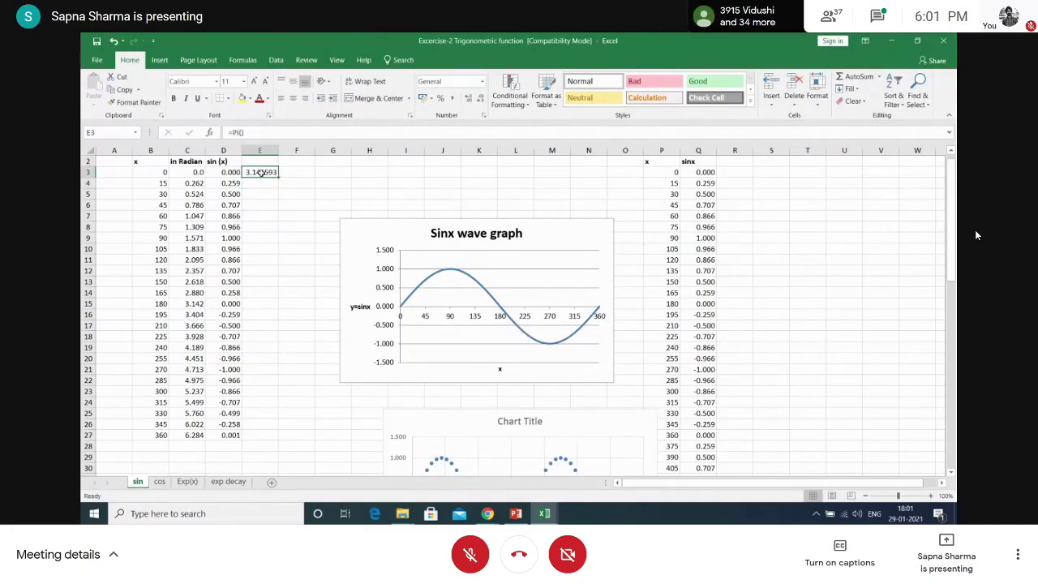
Adjust E3's decimal places until pi displays as 3.141592653589790 (15 decimals)
left_click(480, 99)
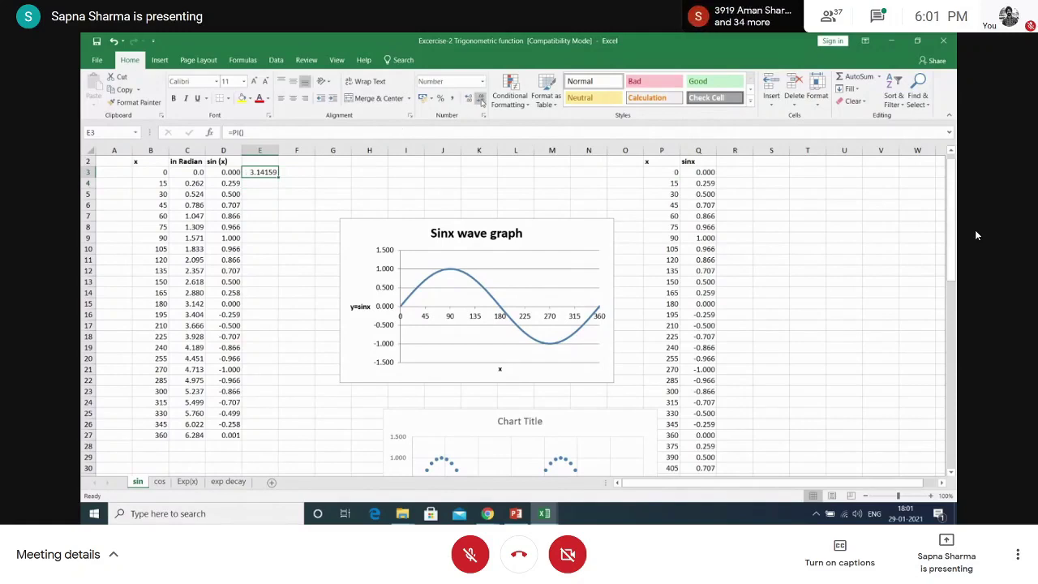
left_click(468, 99)
left_click(468, 98)
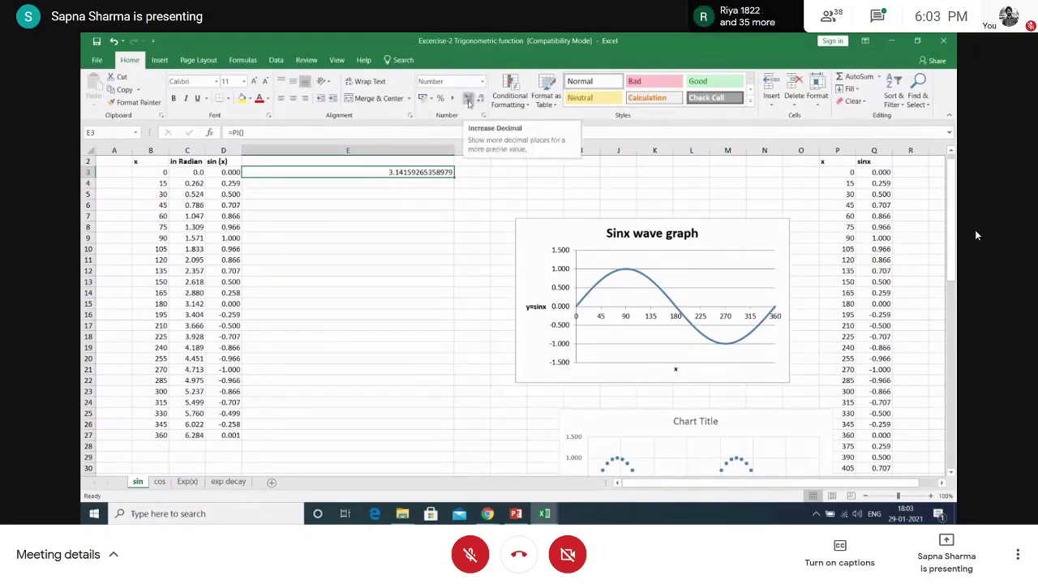
left_click(469, 99)
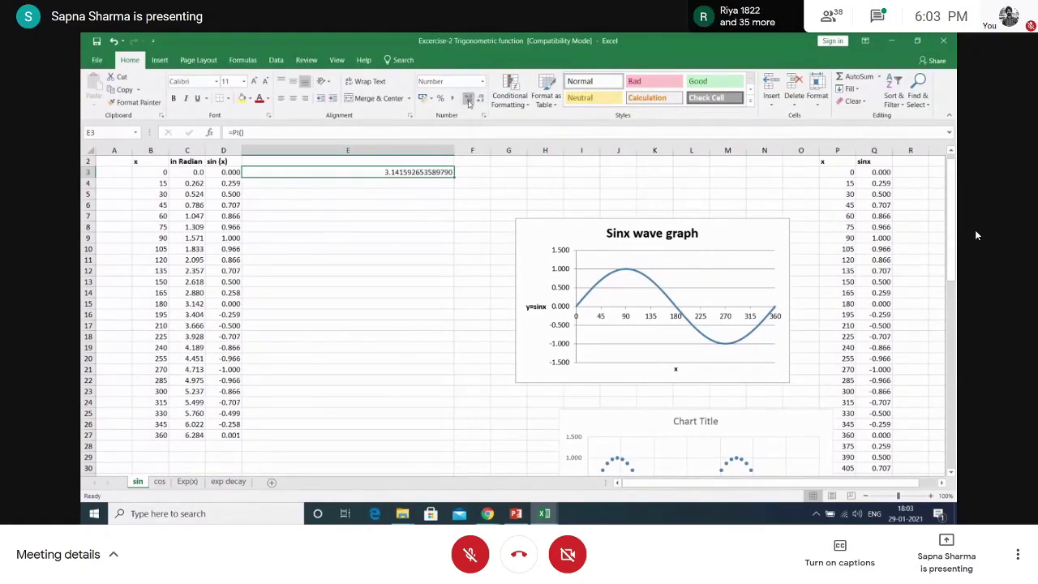
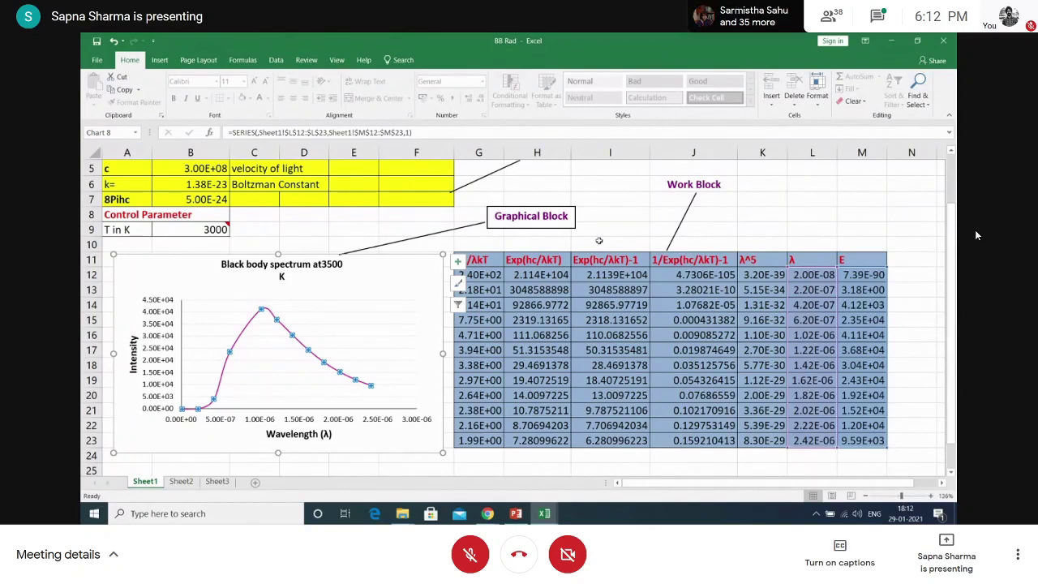
Change the temperature T in B9 to 5300 K so the black-body spectrum chart recalculates
left_click(598, 241)
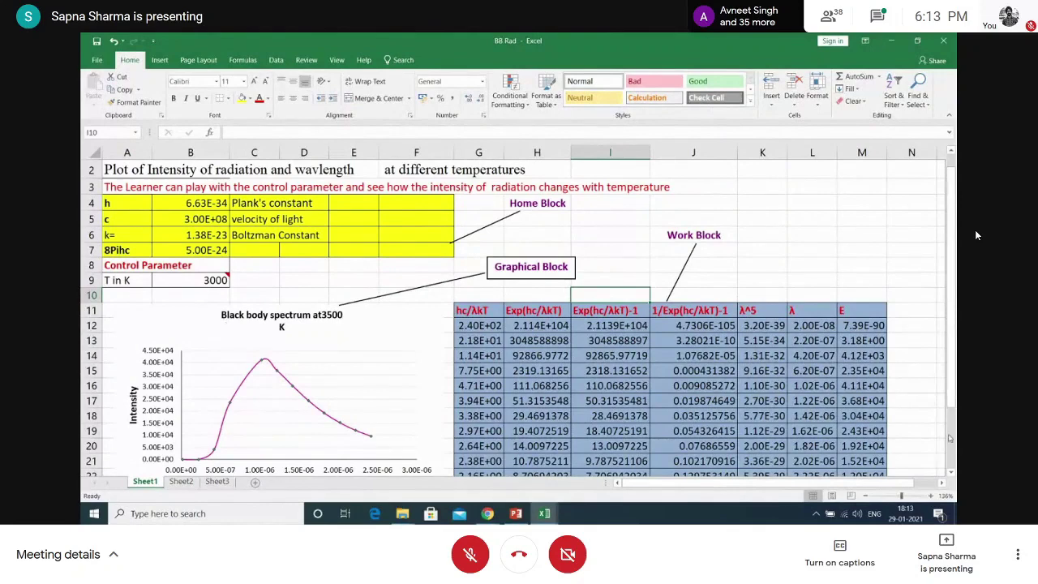
scroll(950, 438, "down", 1)
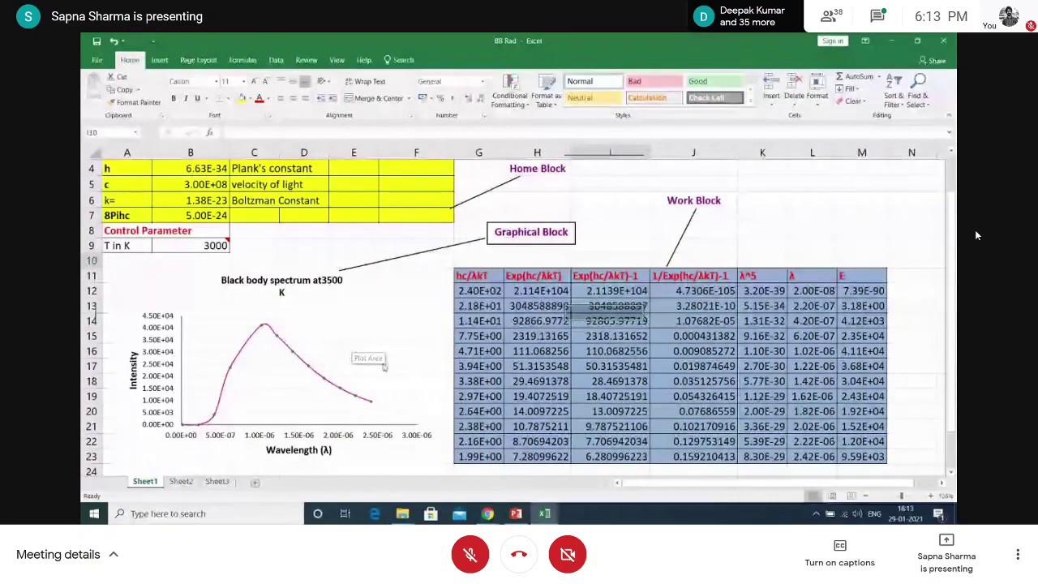
left_click(282, 315)
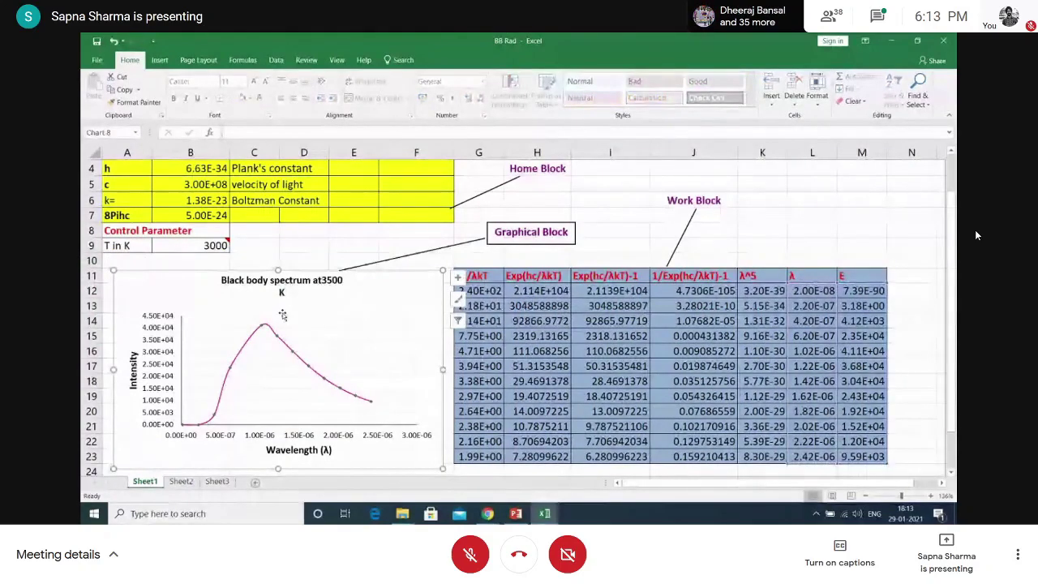
left_click(214, 247)
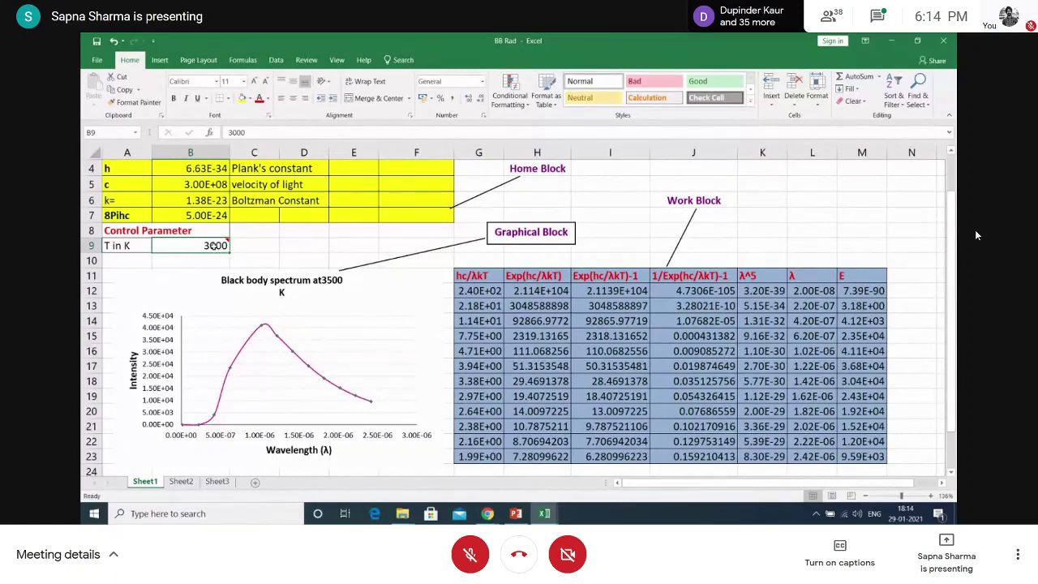
double_click(214, 245)
key("BackSpace")
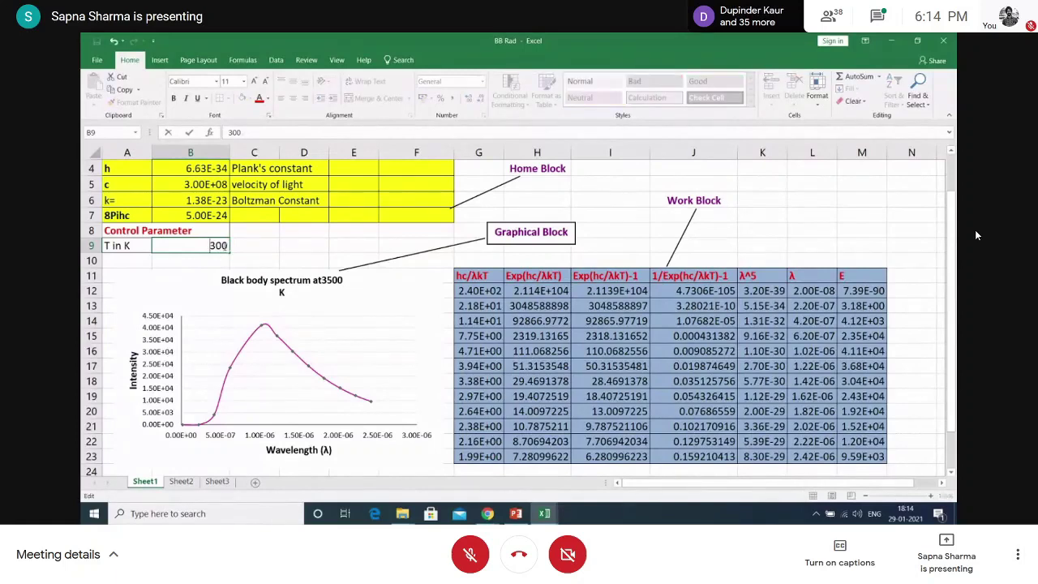
type("5")
left_click(418, 352)
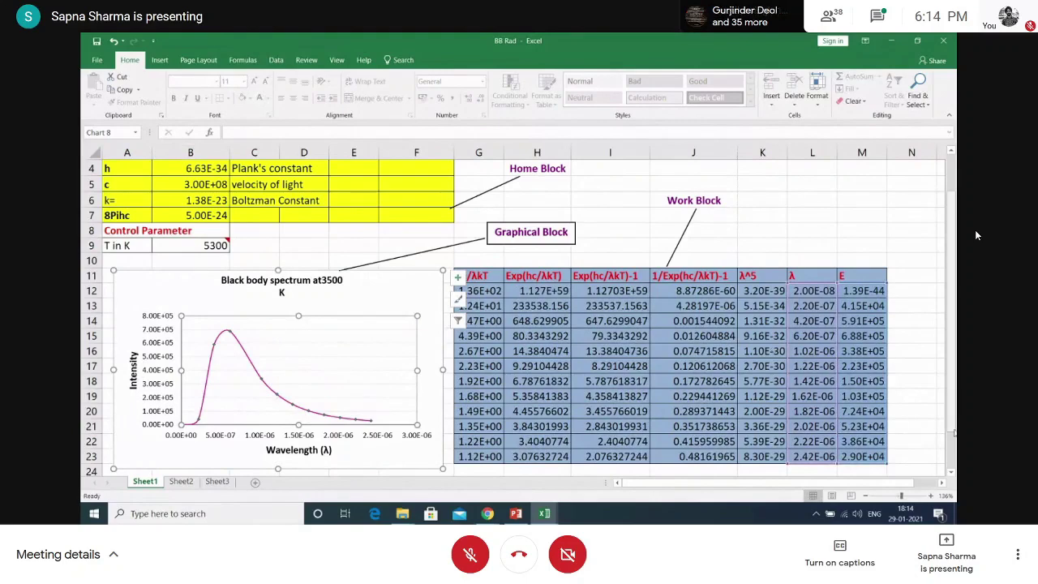
scroll(976, 235, "down", 1)
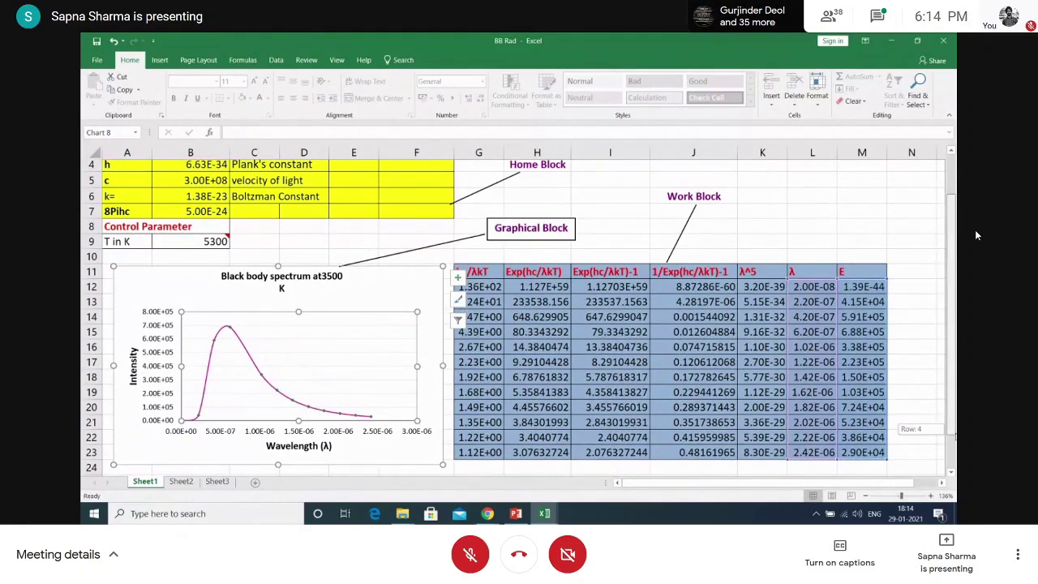
scroll(977, 235, "down", 1)
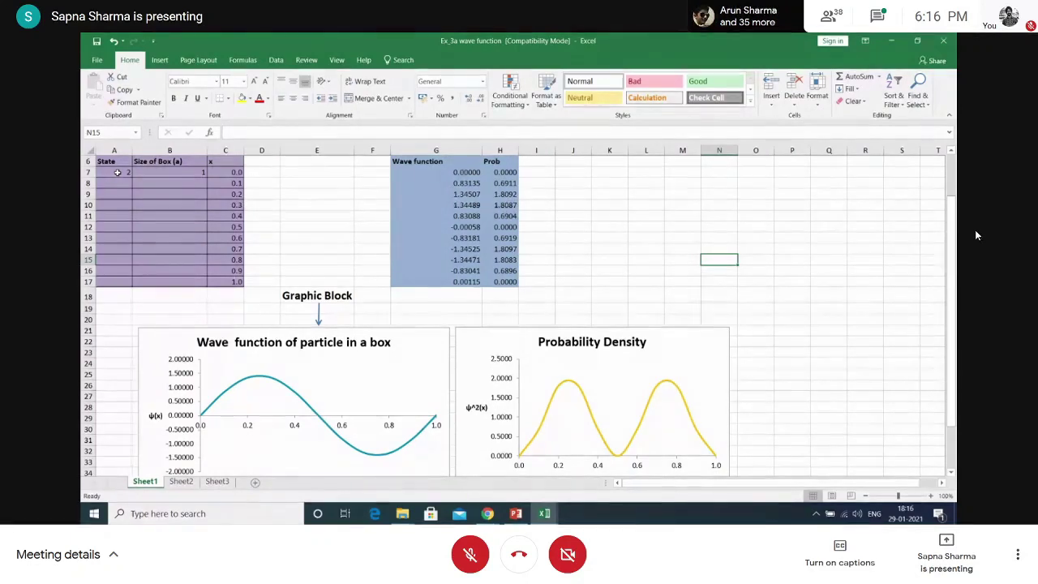
Enter State values 1, 2 and 3 in A7 in turn, redrawing both charts each time
left_click(117, 173)
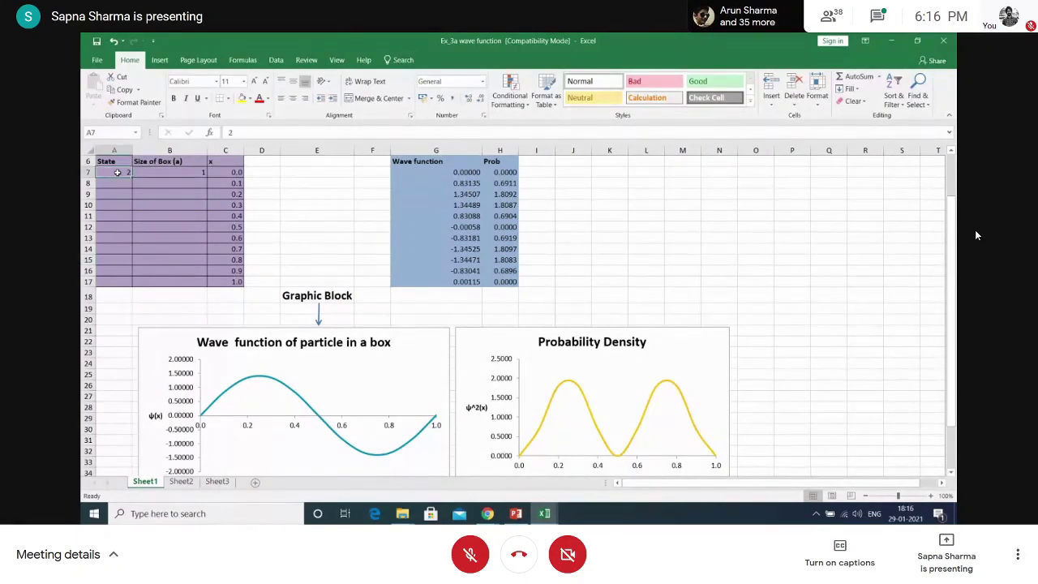
type("2")
key("BackSpace")
type("1")
key("Return")
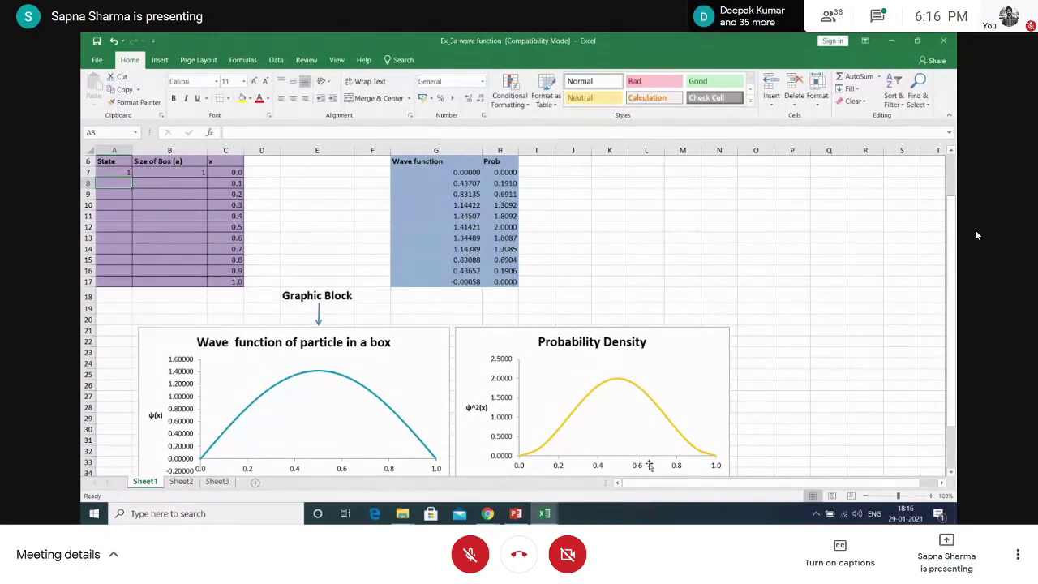
left_click(119, 171)
type("2")
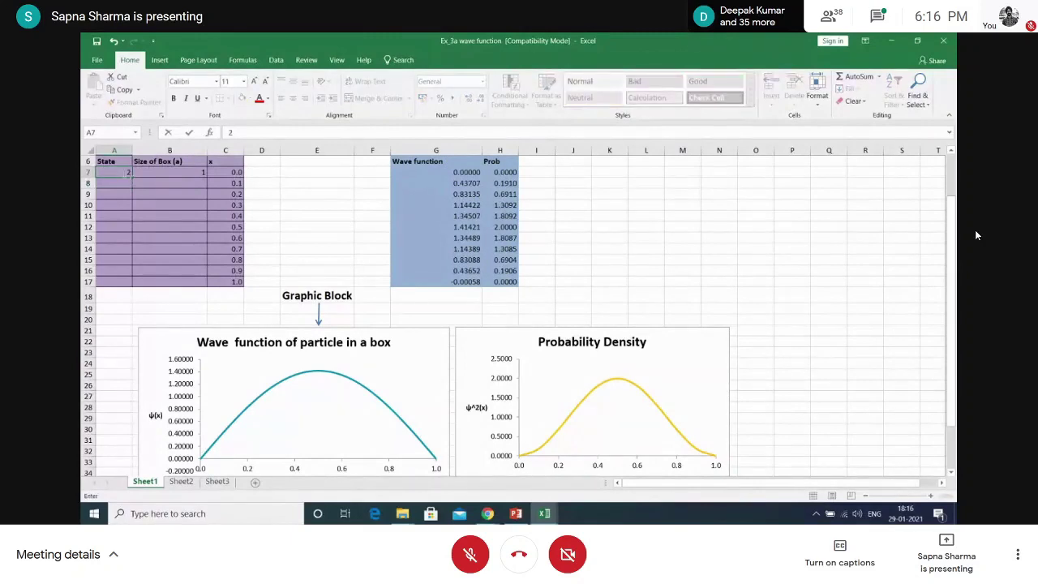
key("Return")
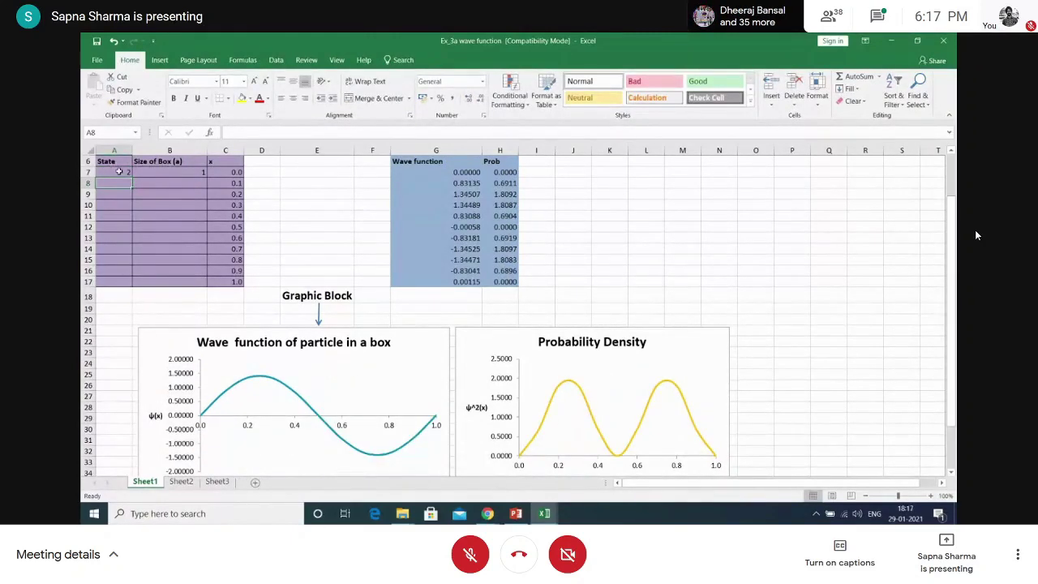
left_click(118, 171)
type("3")
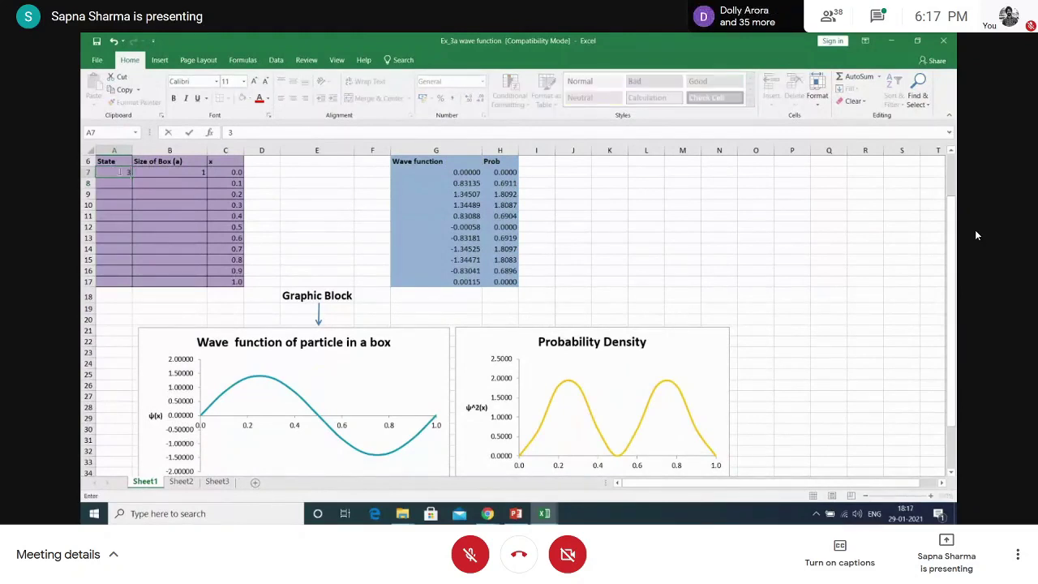
key("Return")
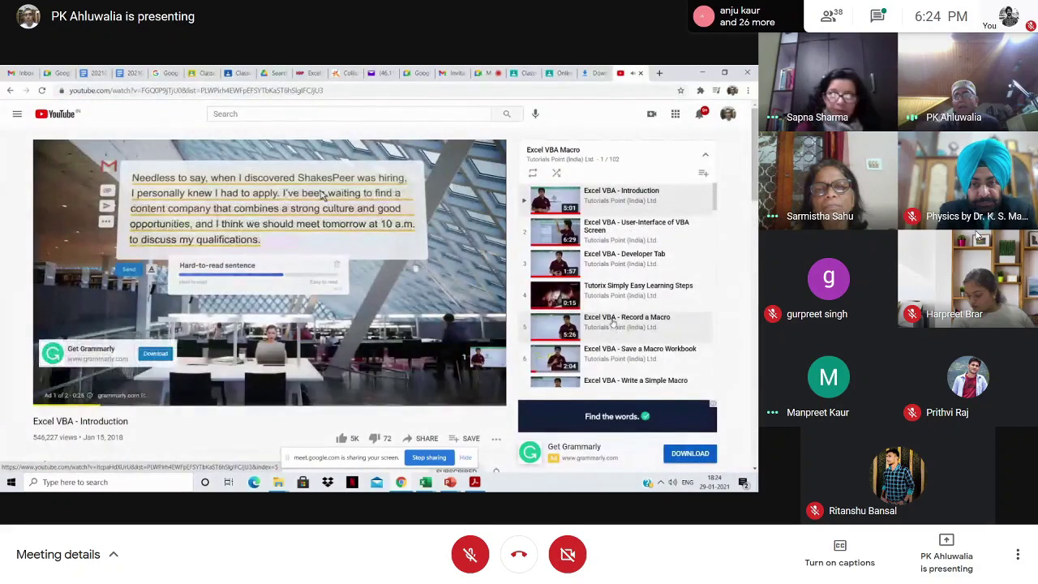
Skip the ad, pause the introduction video, and start 'Excel VBA - Record a Macro' from the playlist
left_click(215, 228)
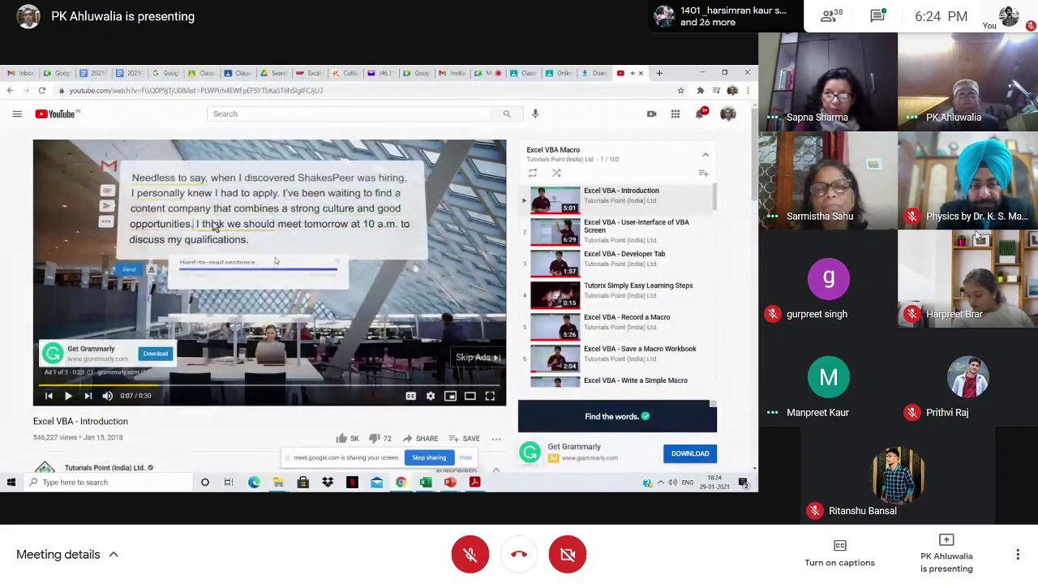
left_click(474, 364)
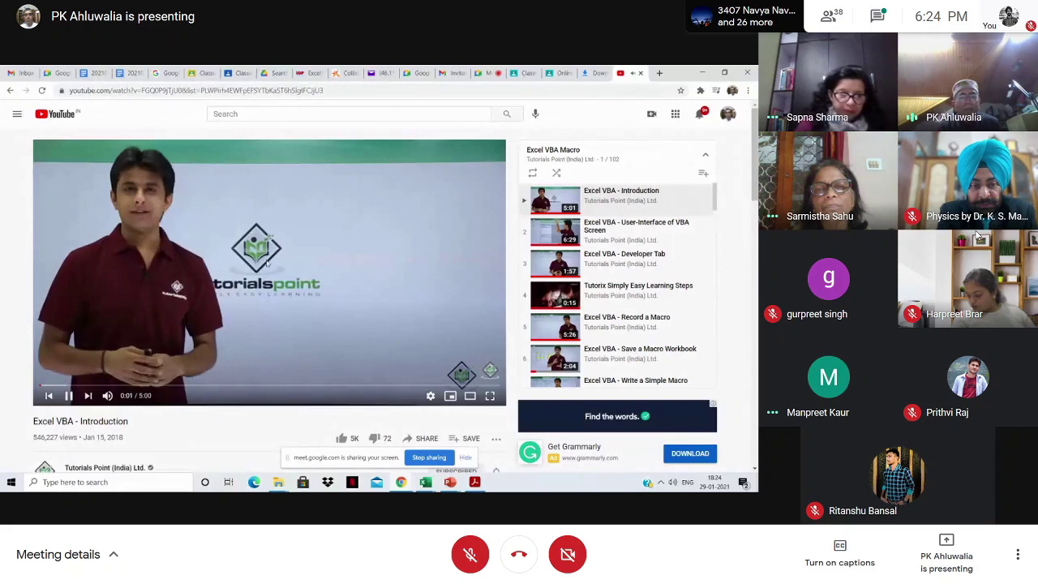
left_click(268, 264)
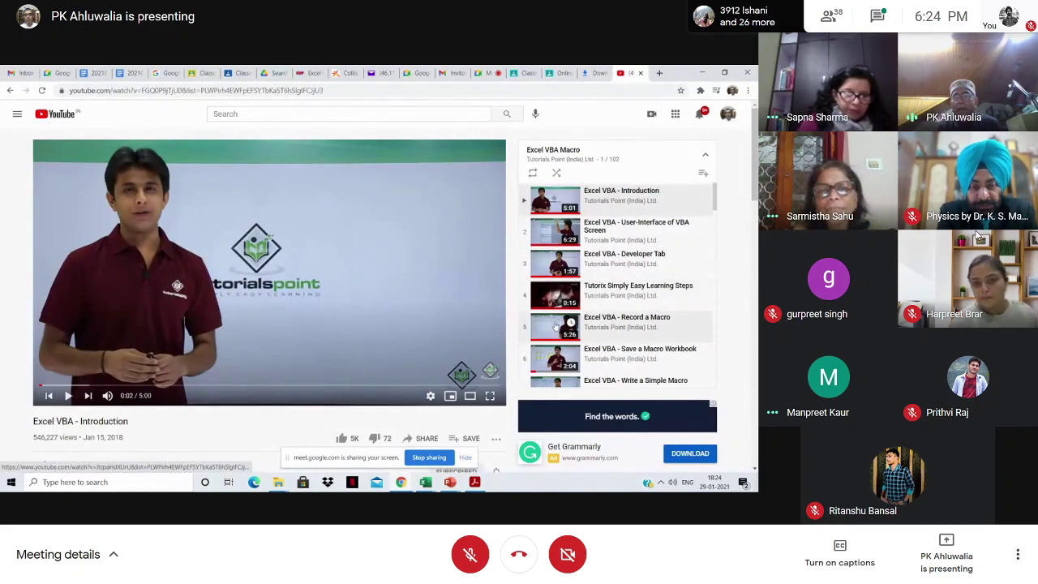
left_click(556, 327)
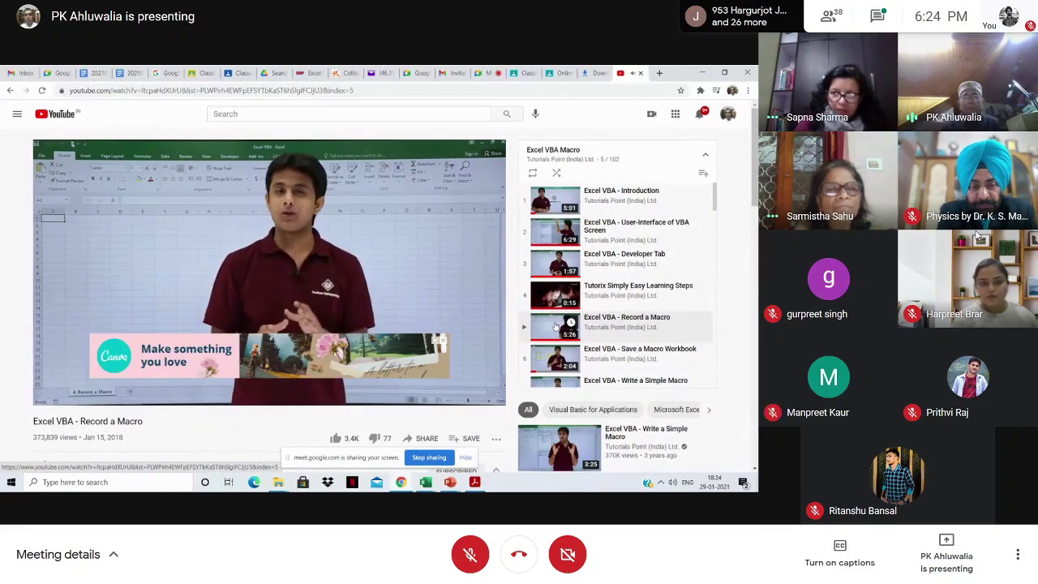
Close the Canva ad banner, pause the Record a Macro video at 0:53, then resume it
left_click(442, 341)
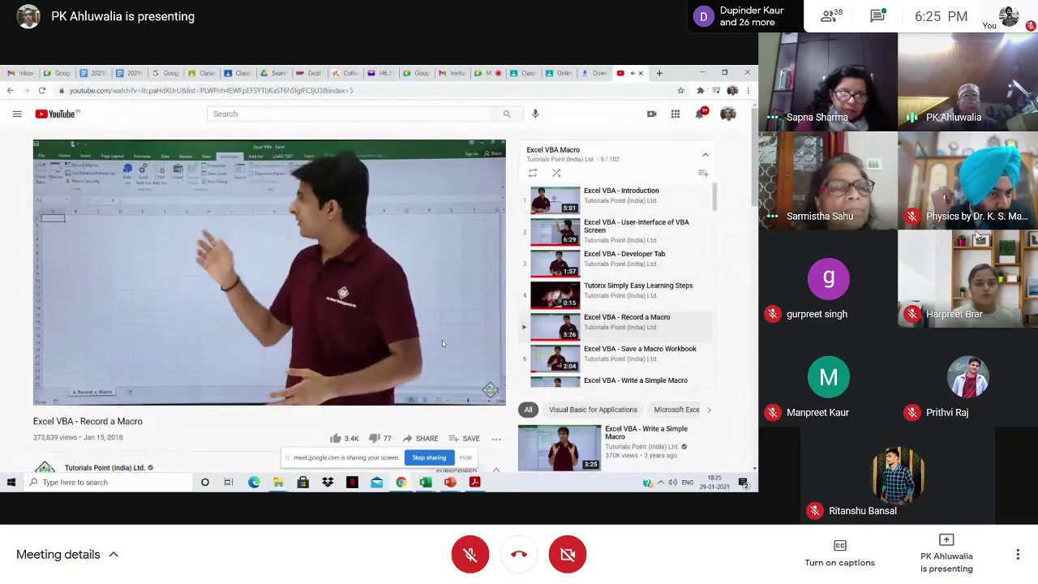
left_click(305, 283)
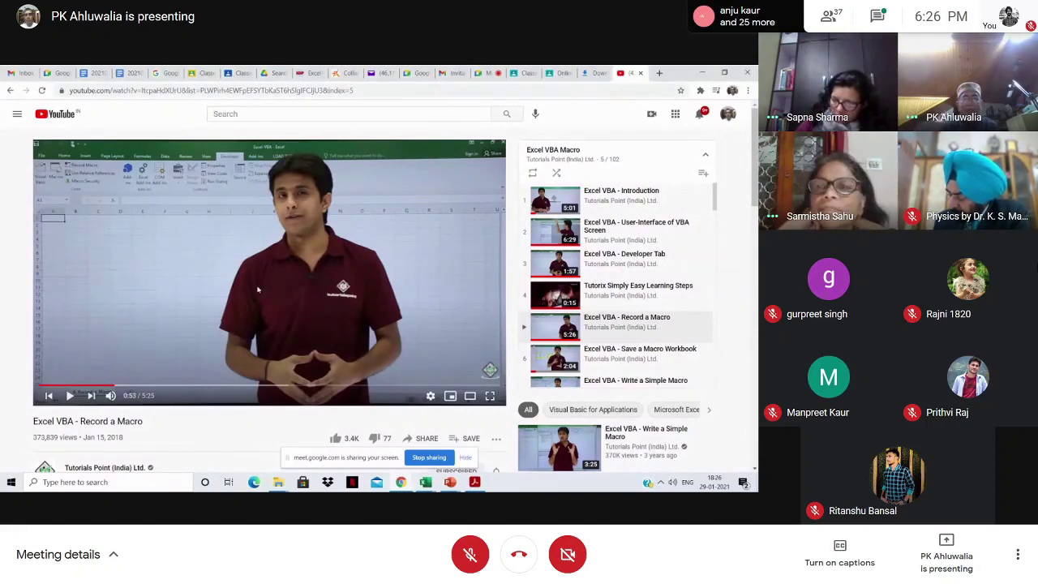
left_click(258, 289)
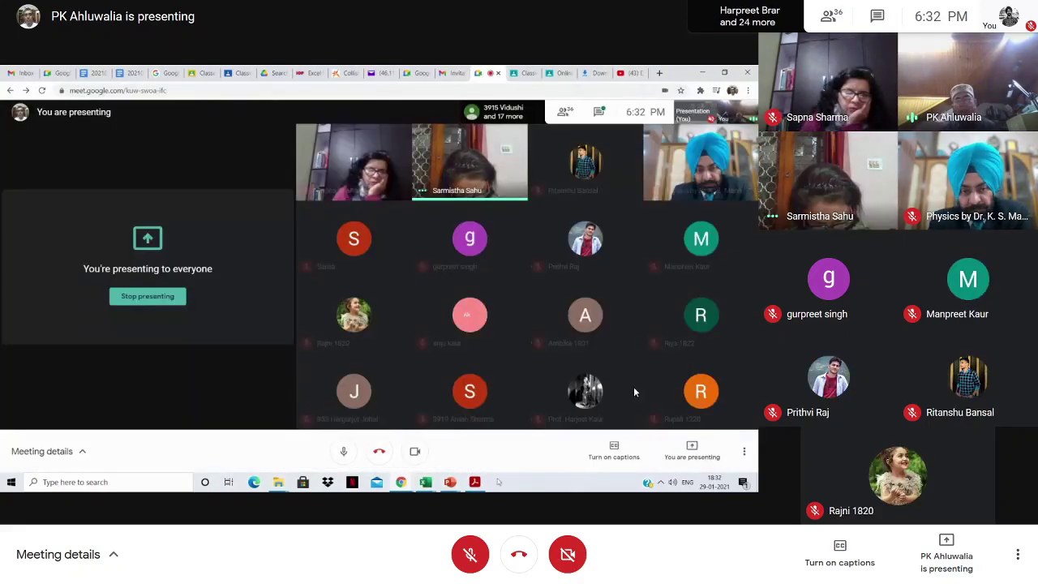
Share the Excel app_function window and bring up the Insert cells dialog with Ctrl+Shift+=
mouse_move(350, 278)
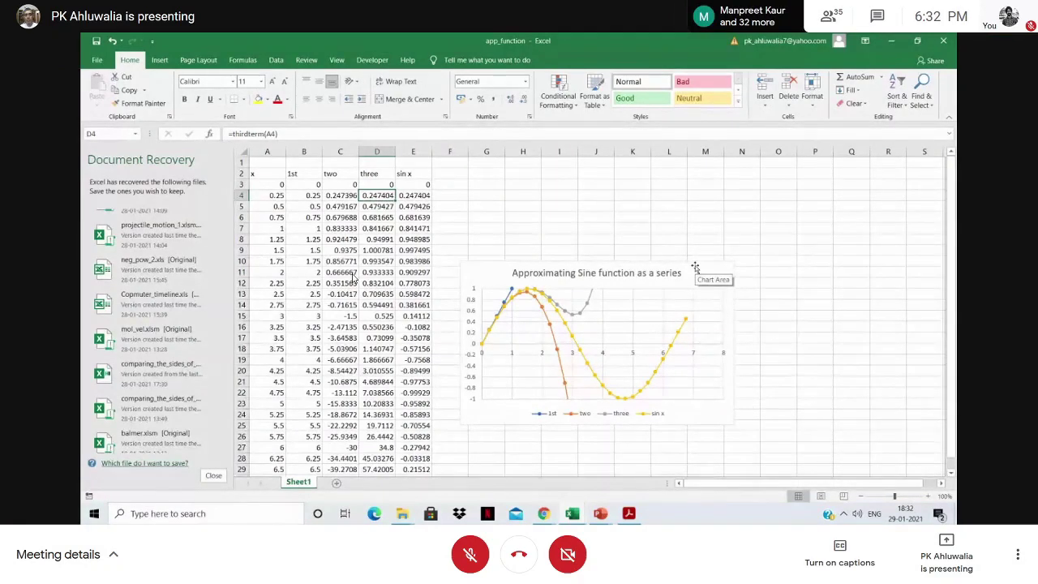
key("ctrl+shift+plus")
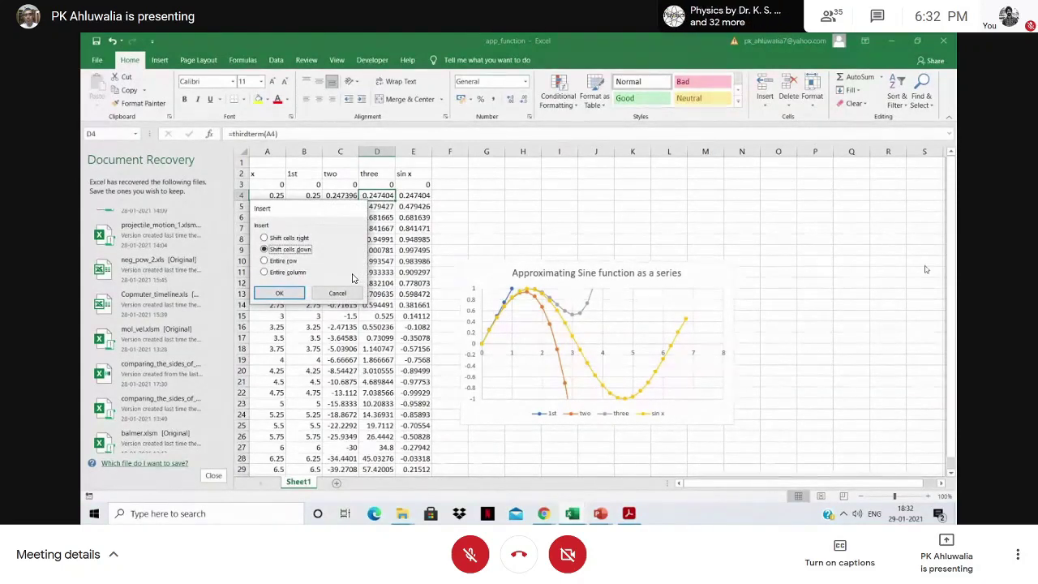
Dismiss the Insert cells dialog without inserting any cells
key("Escape")
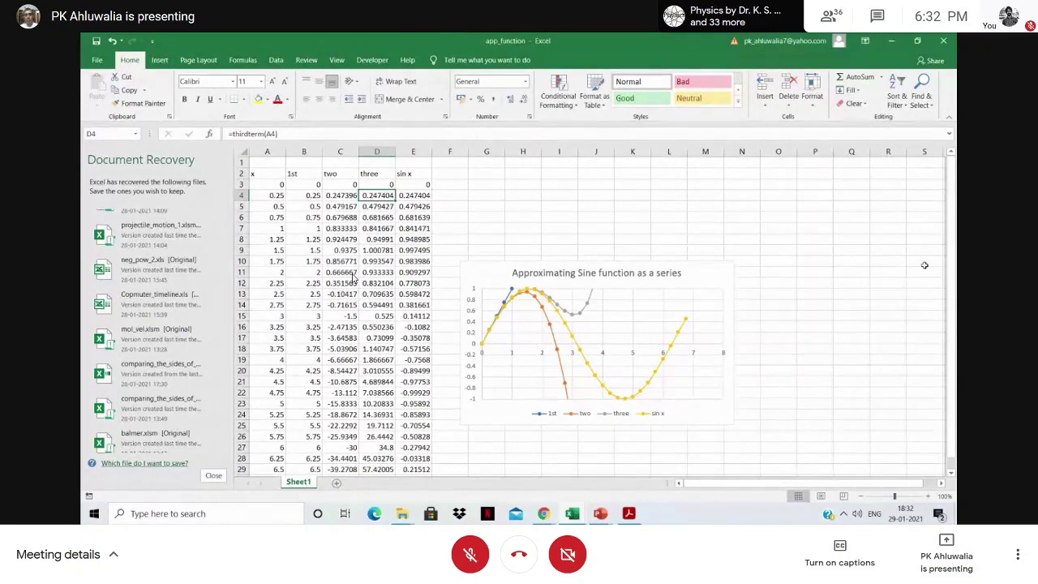
left_click_drag(923, 265, 943, 243)
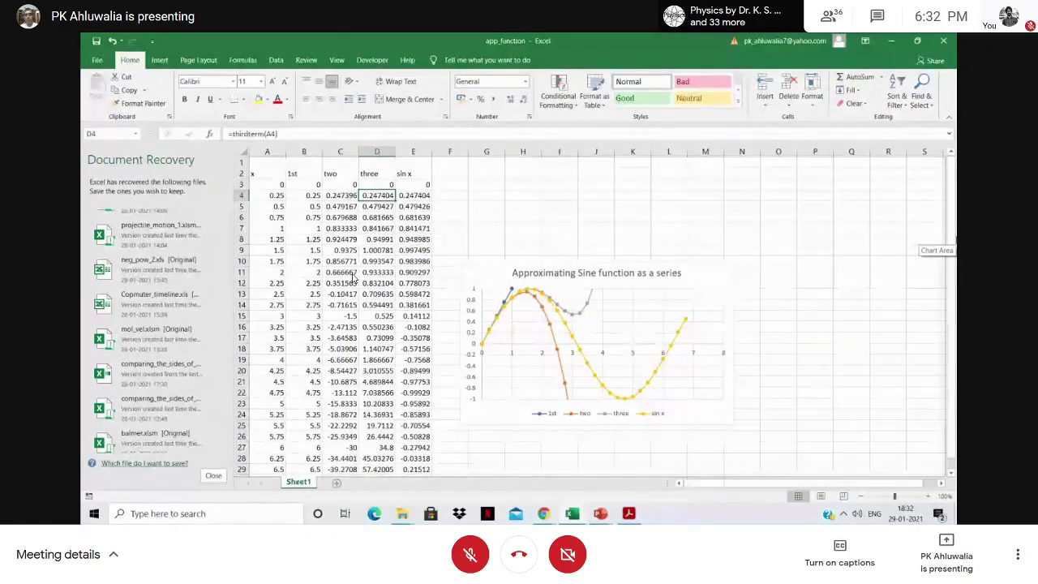
key("ctrl+shift+plus")
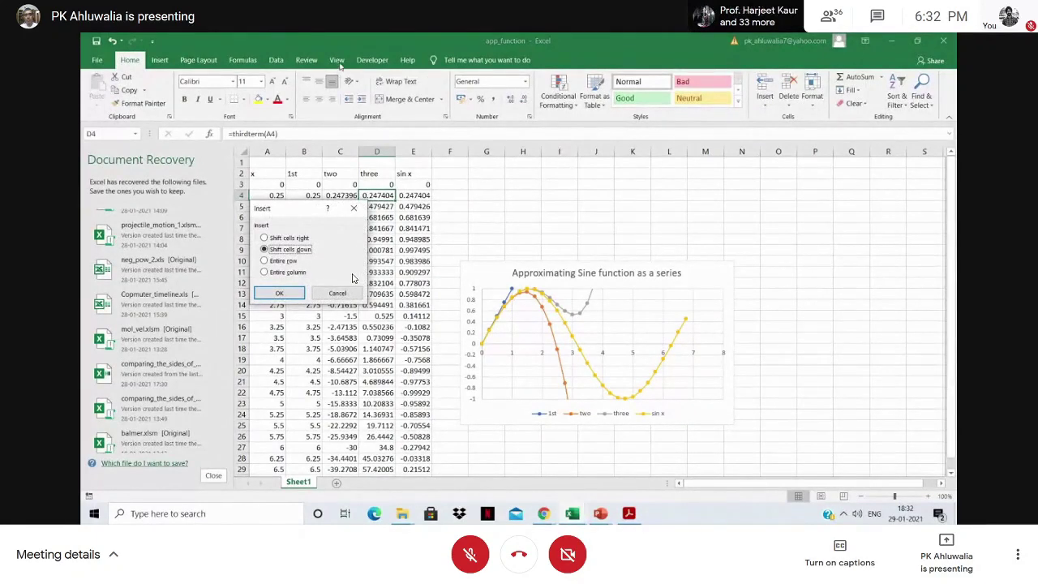
key("Escape")
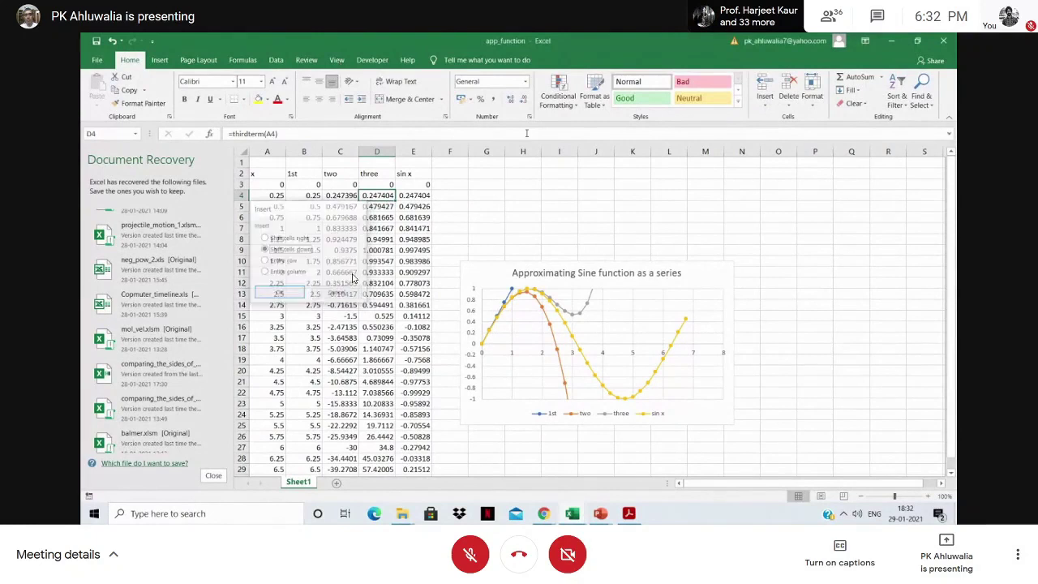
Set the sheet zoom to 200% from the View tab's Zoom dialog
left_click(337, 61)
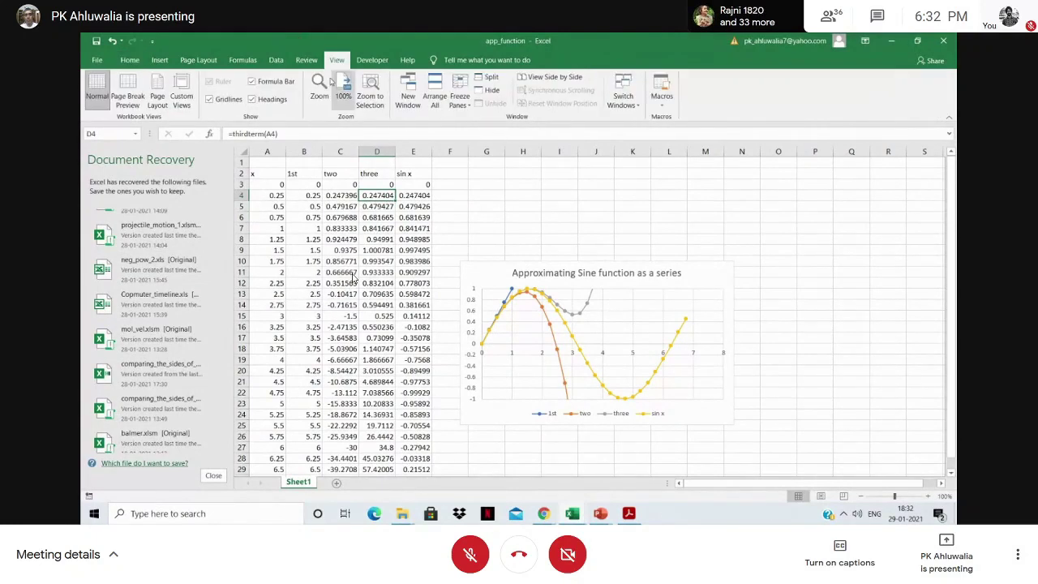
left_click(348, 84)
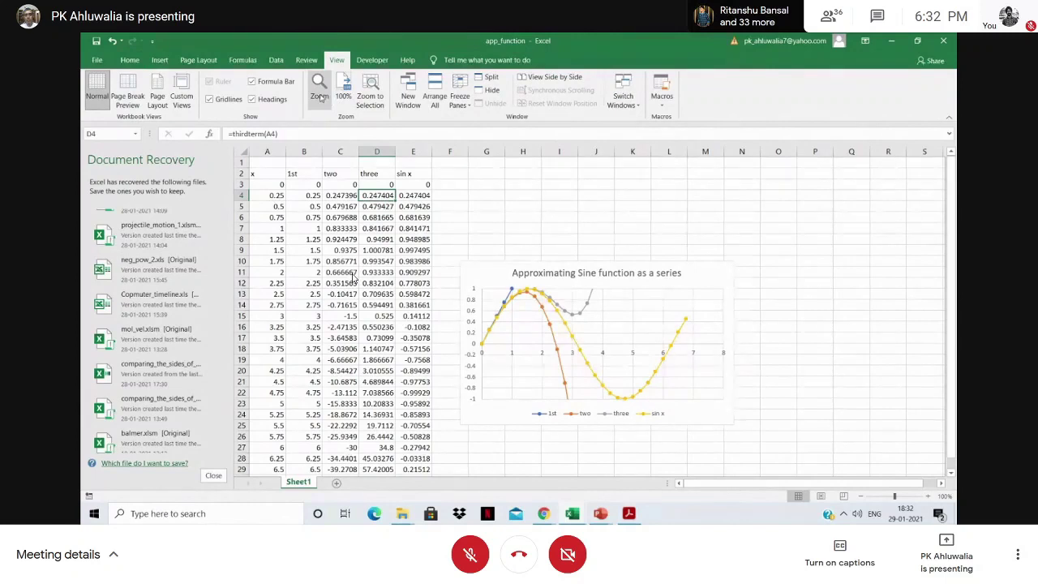
left_click(320, 96)
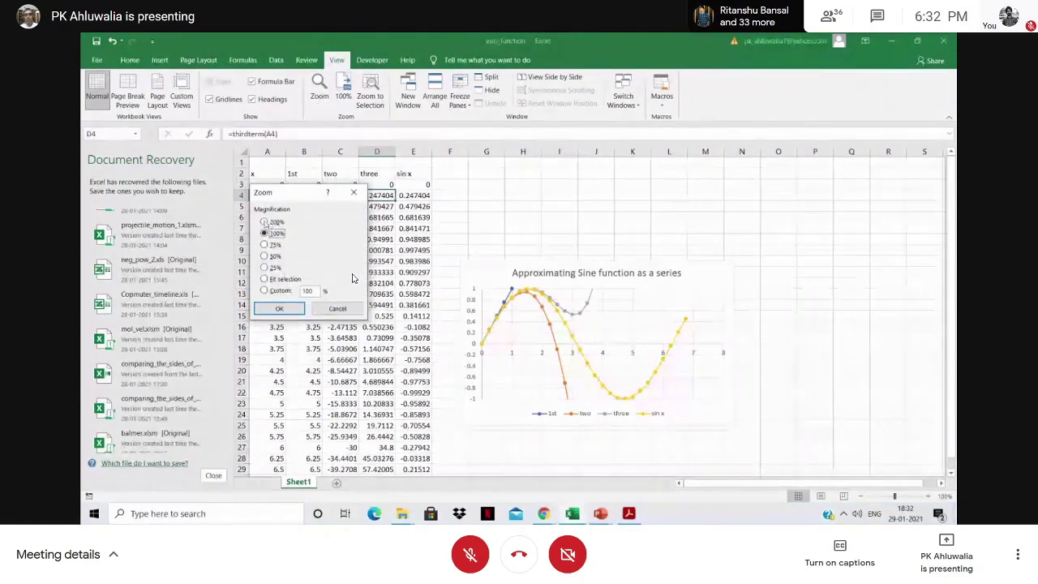
left_click(264, 222)
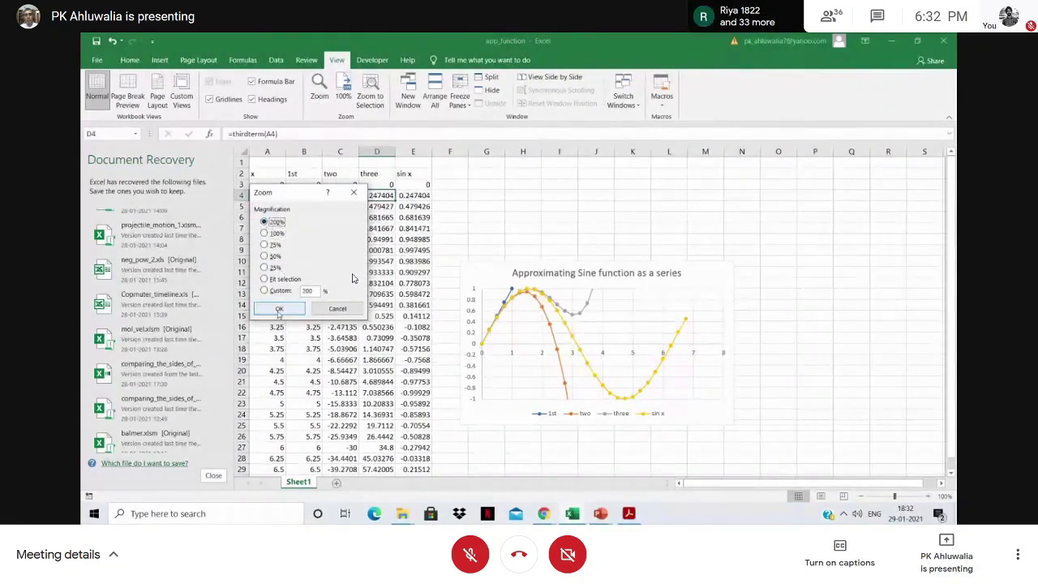
key("Return")
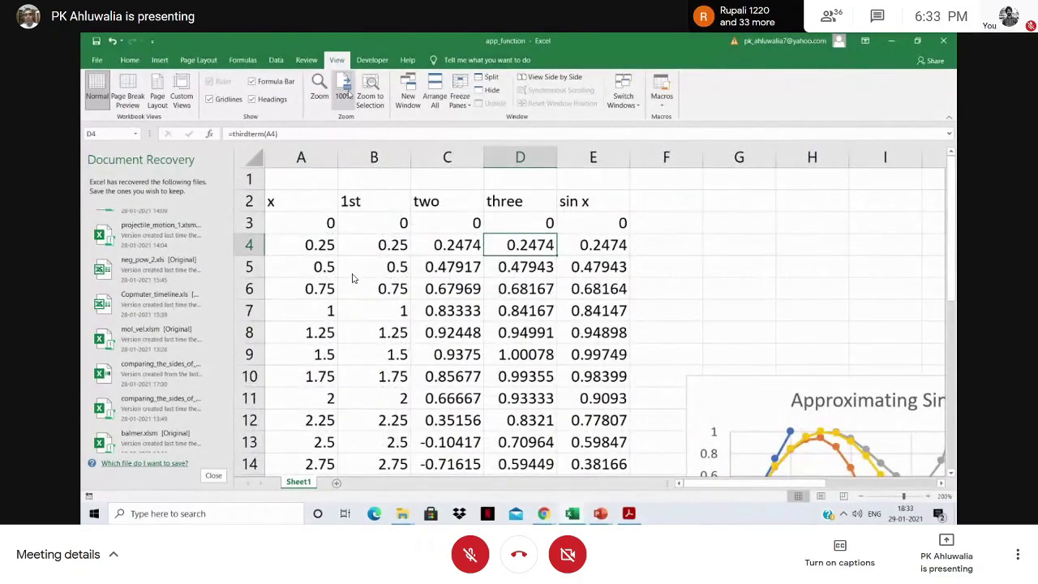
left_click(373, 62)
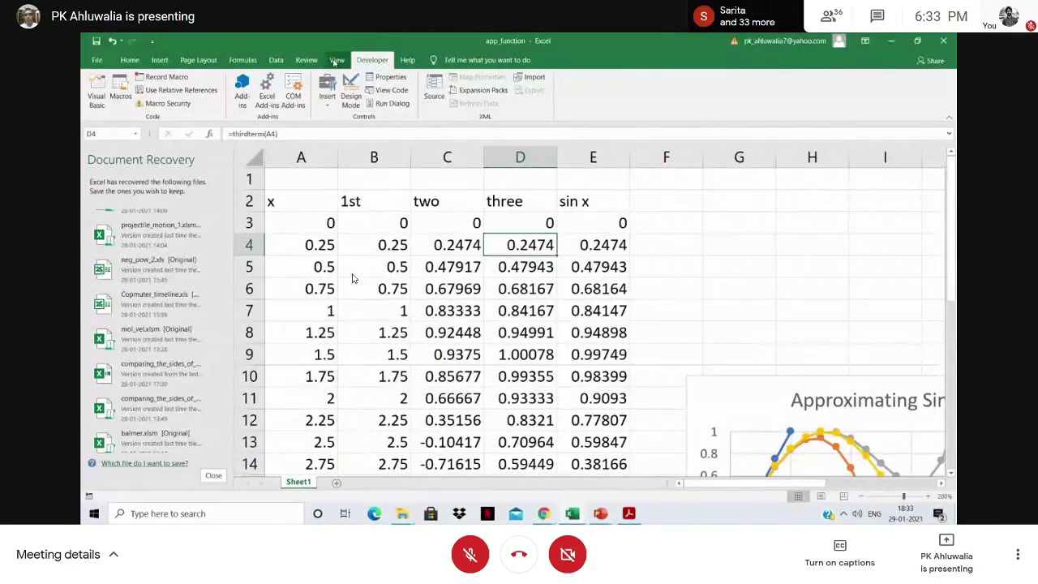
left_click(337, 61)
left_click(375, 62)
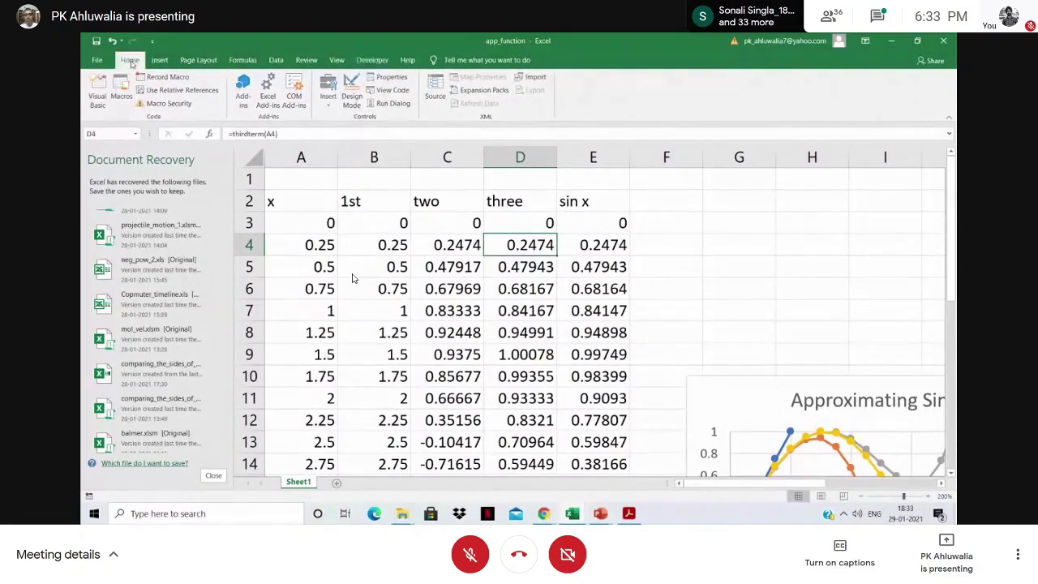
left_click(130, 61)
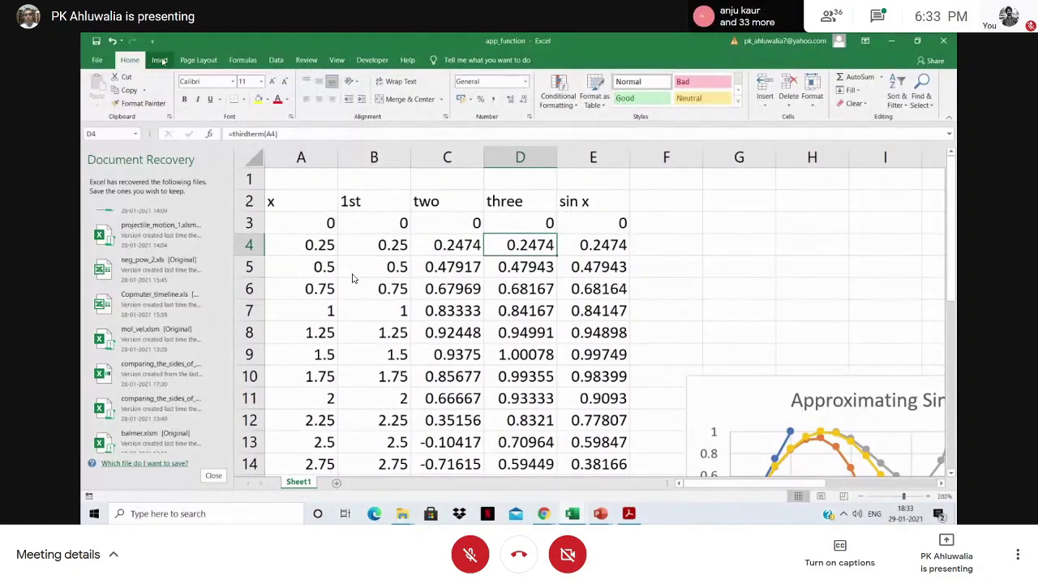
left_click(160, 61)
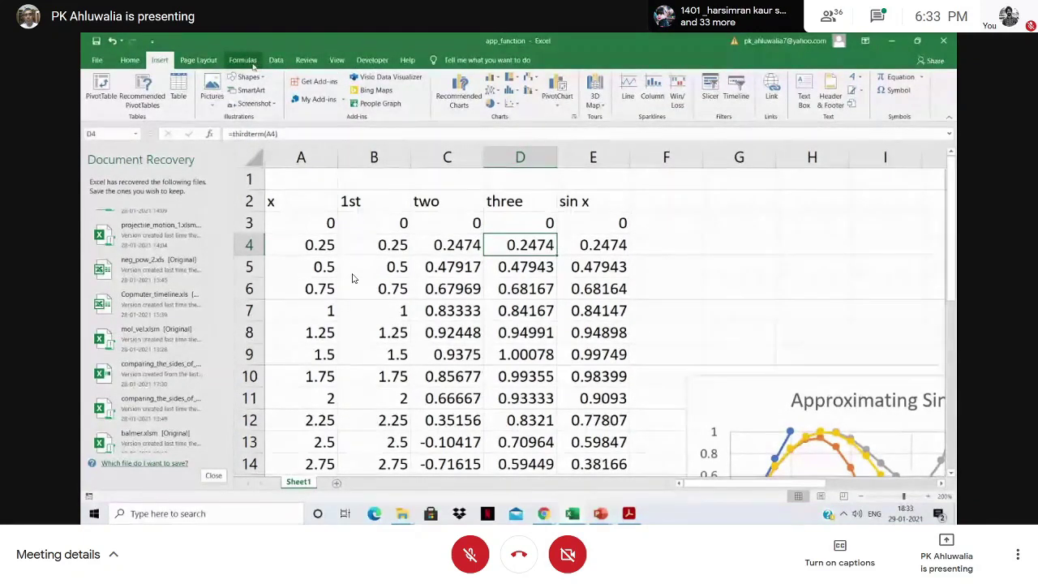
left_click(338, 61)
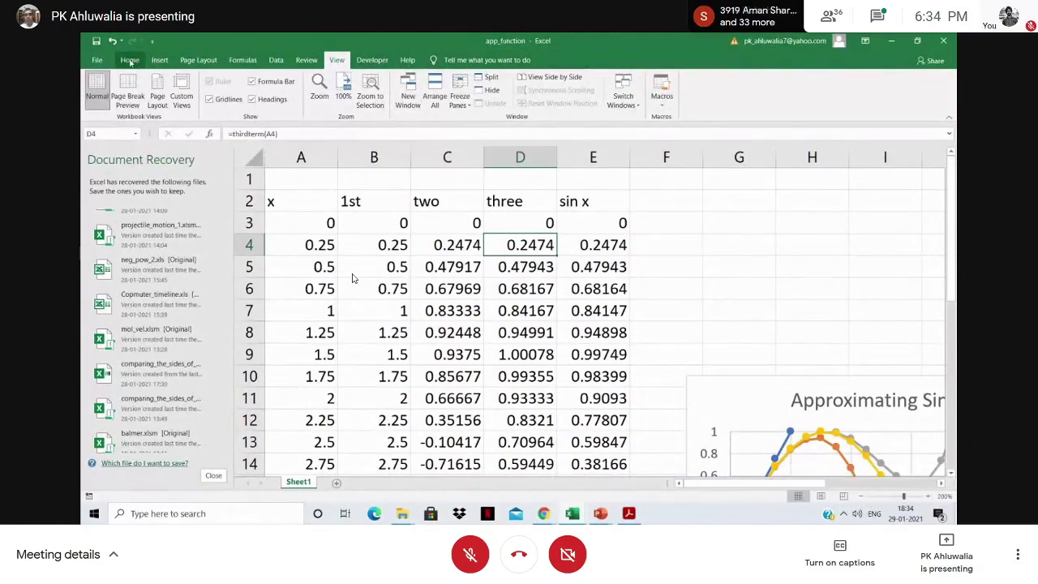
left_click(131, 62)
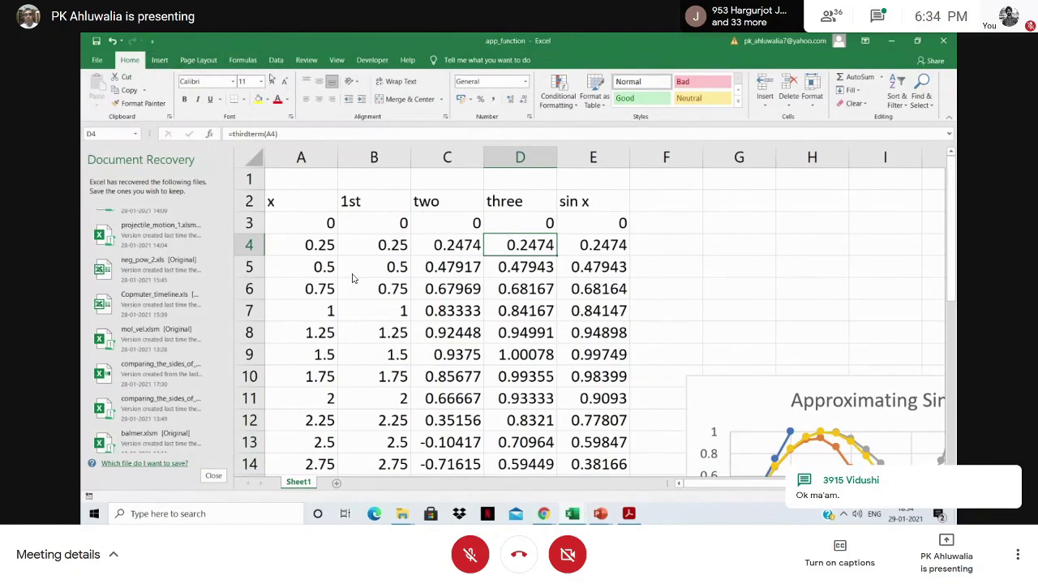
left_click(338, 63)
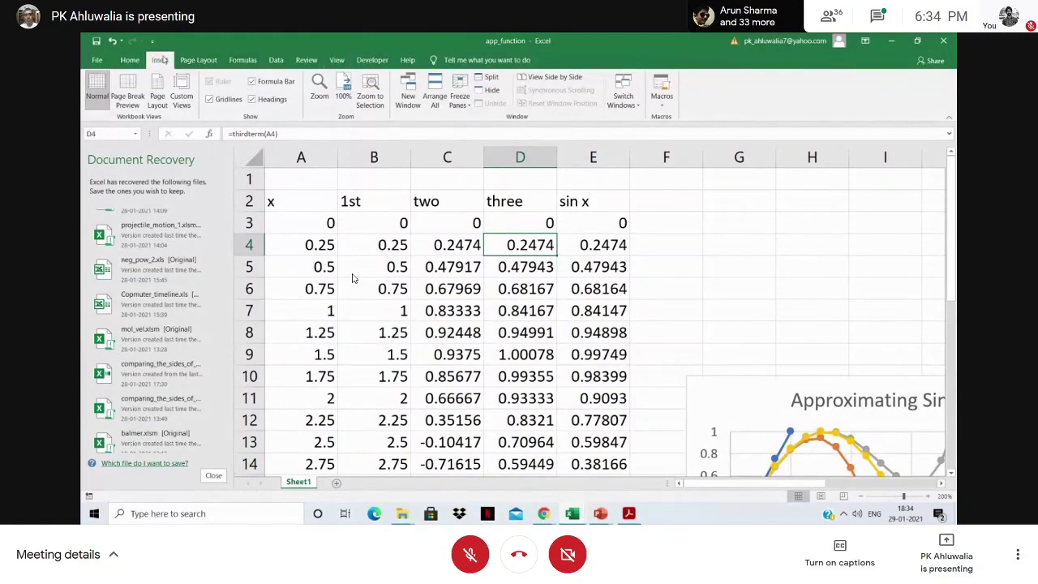
left_click(159, 61)
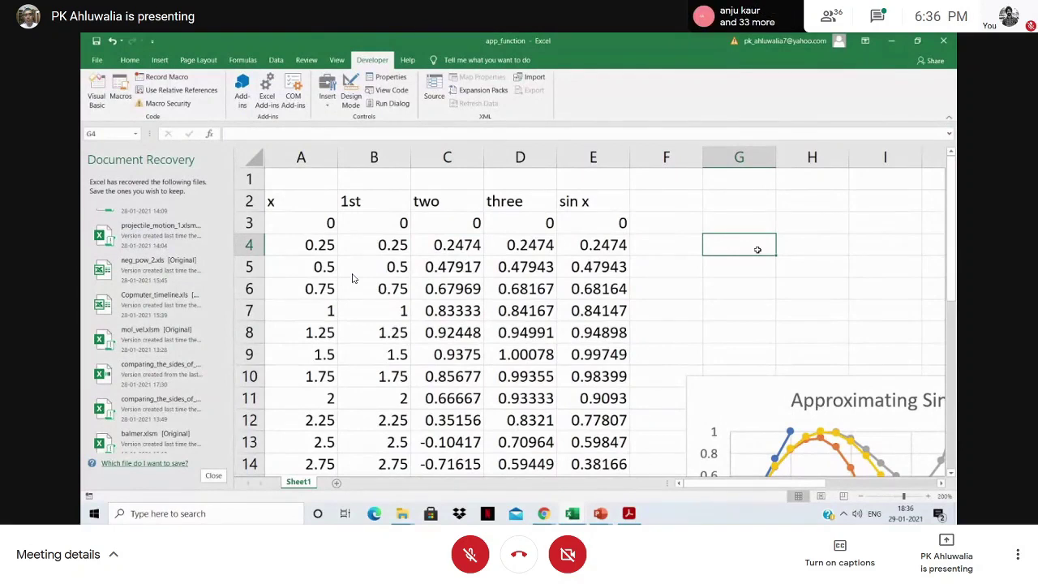
Build G4's formula as =SUM(A4:F4) using the function picker
left_click(288, 134)
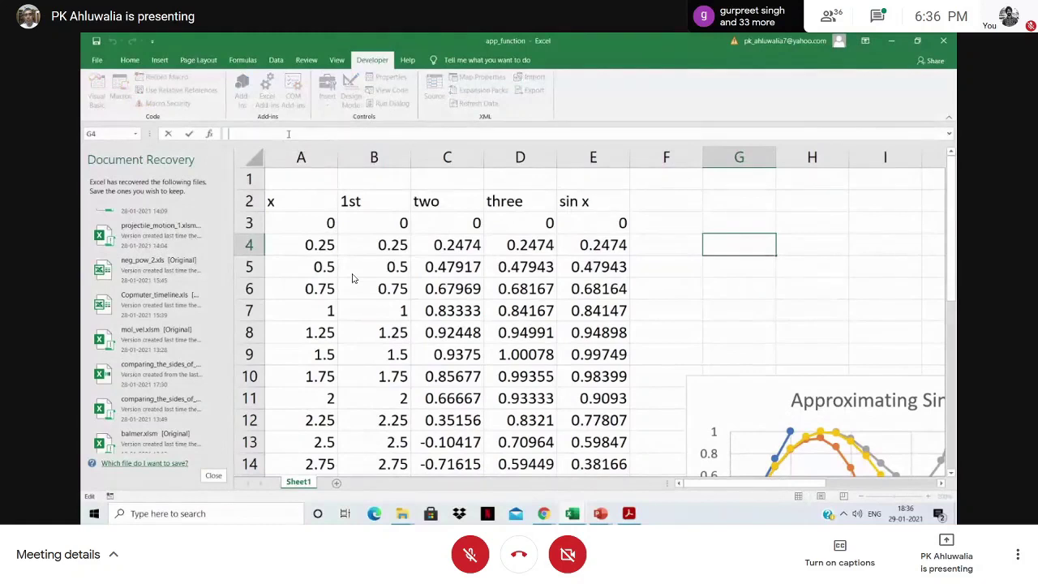
type("=")
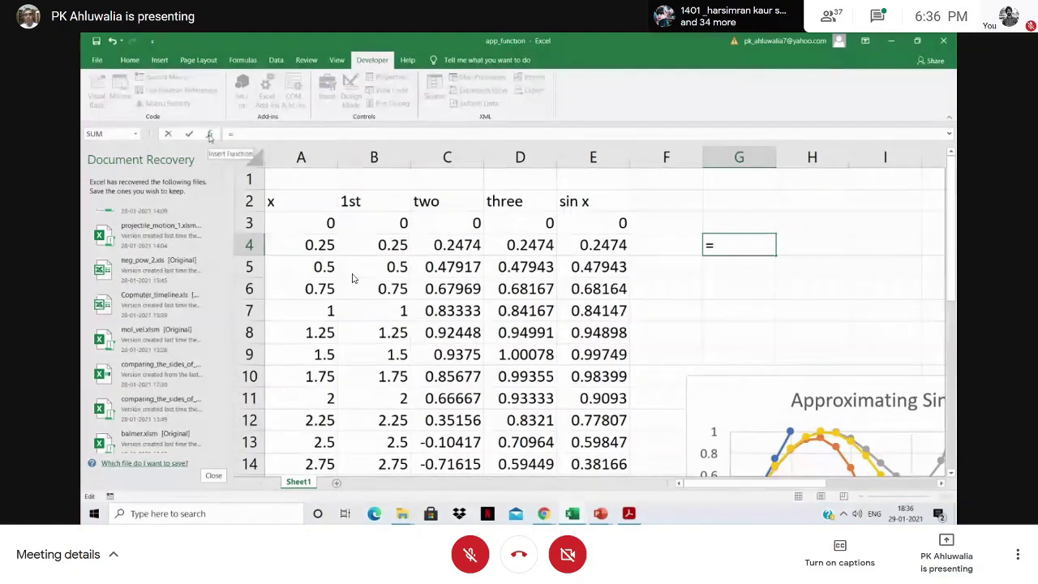
left_click(210, 135)
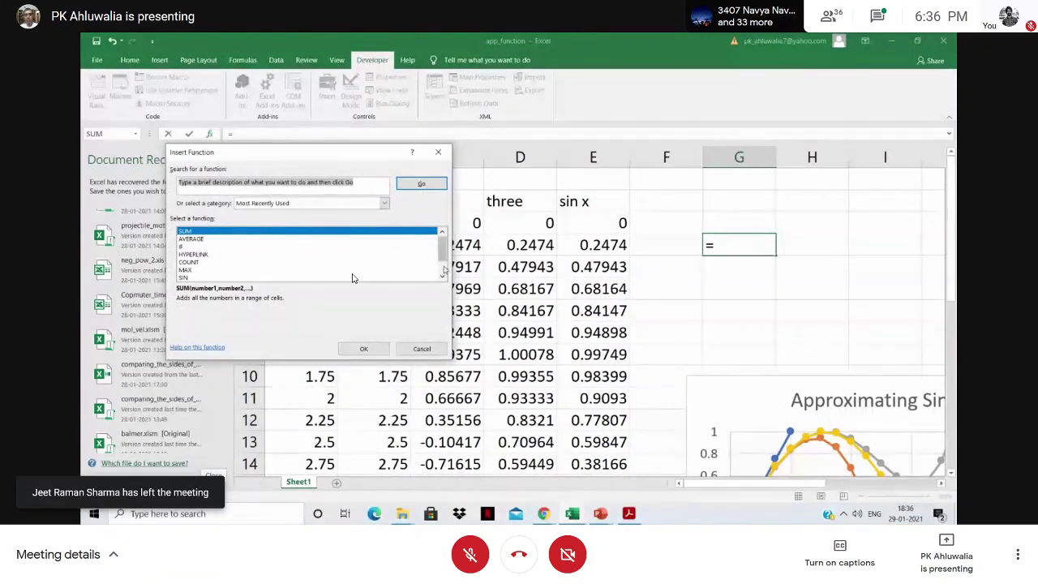
scroll(444, 271, "down", 1)
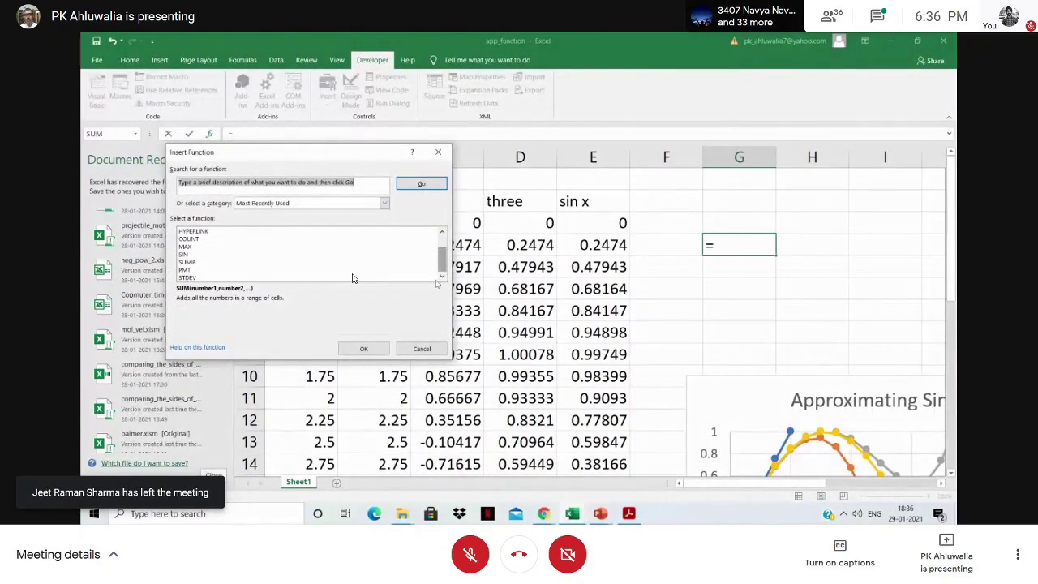
left_click(364, 349)
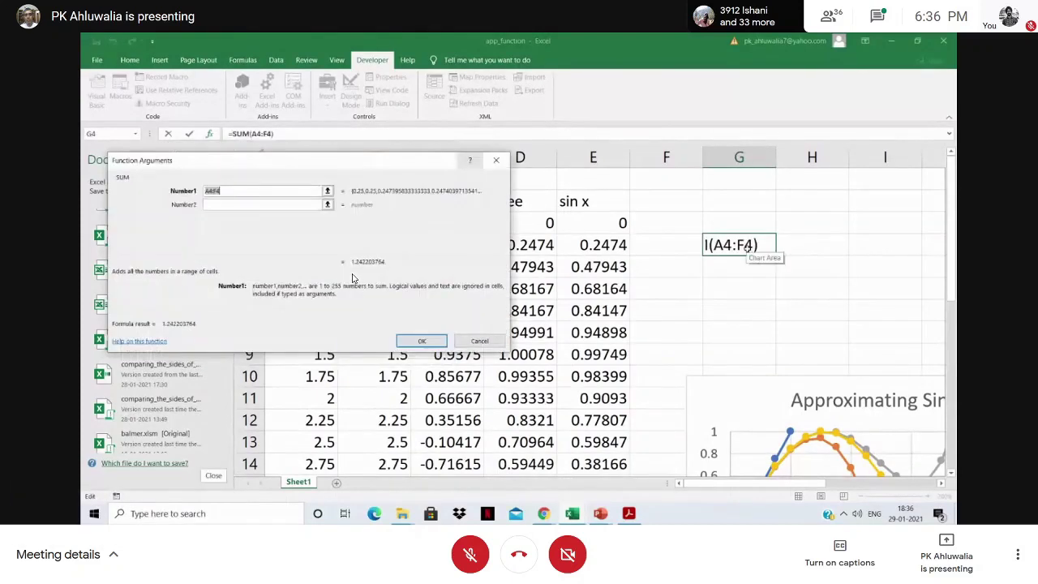
left_click(439, 341)
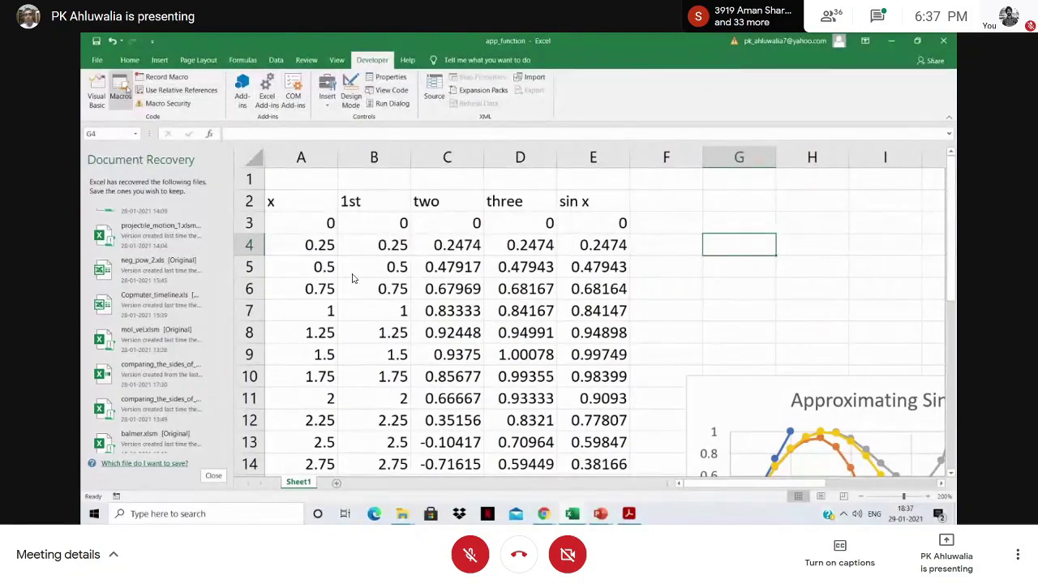
left_click(119, 86)
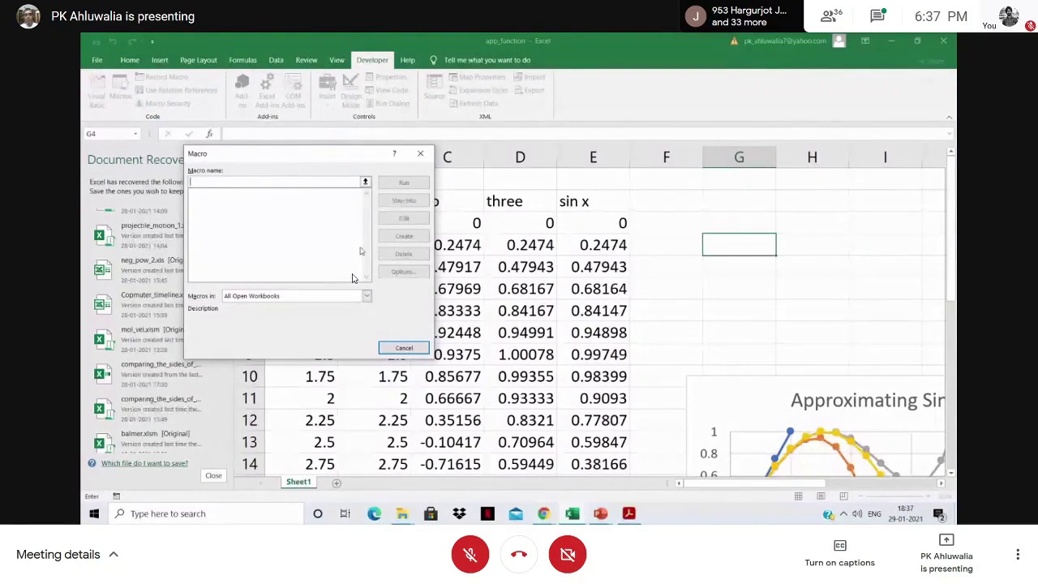
left_click(365, 181)
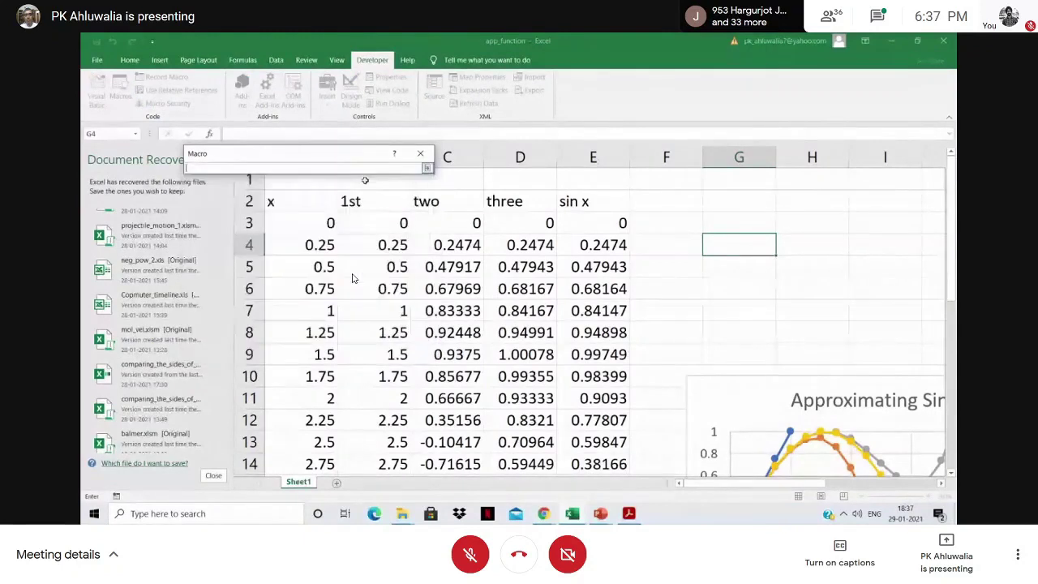
left_click(427, 167)
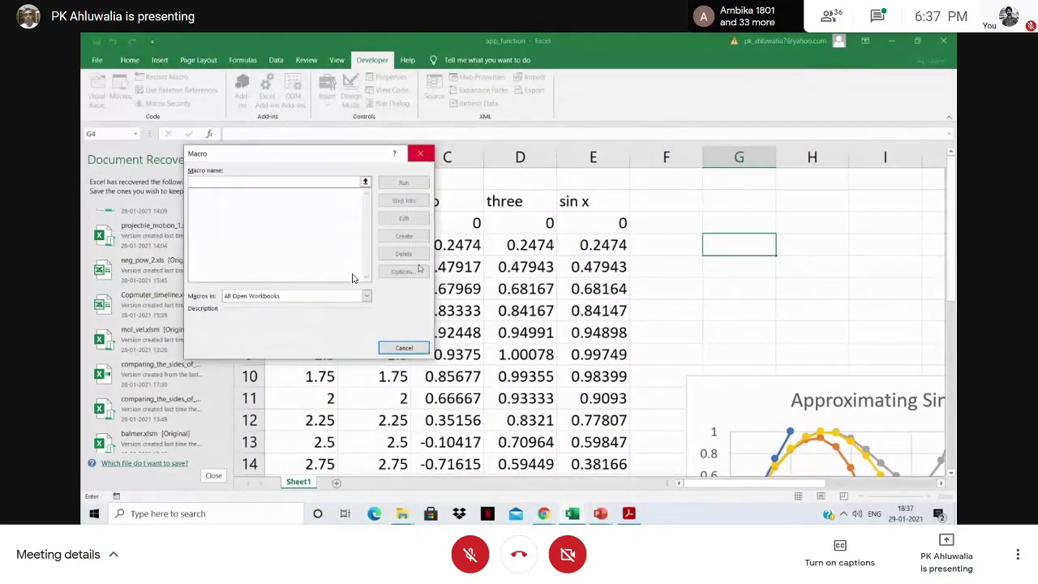
left_click(405, 349)
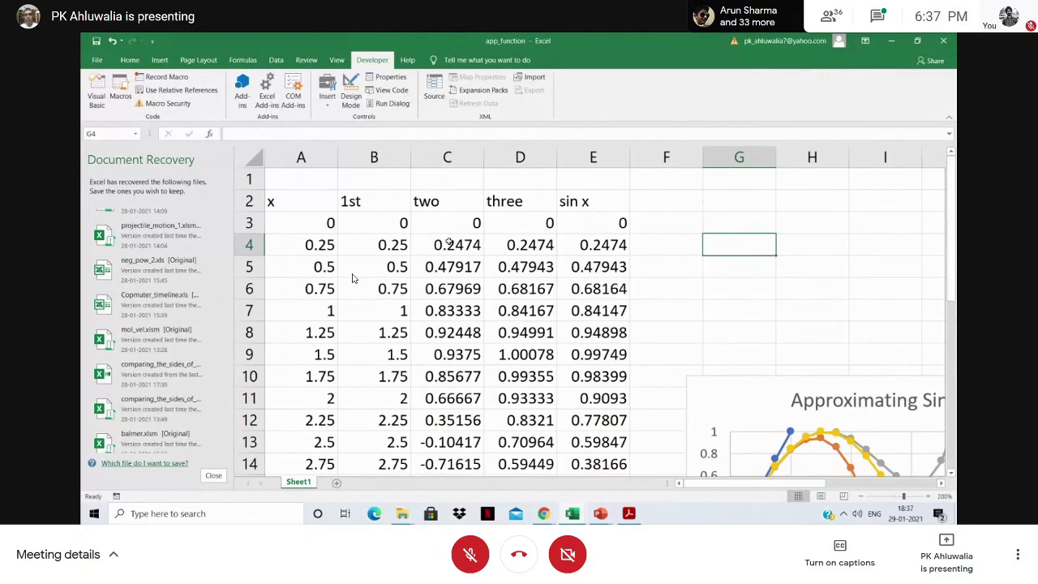
Check C4's formula, then enter =secondterm(A4) in G4 so it returns 0.2474
left_click(447, 246)
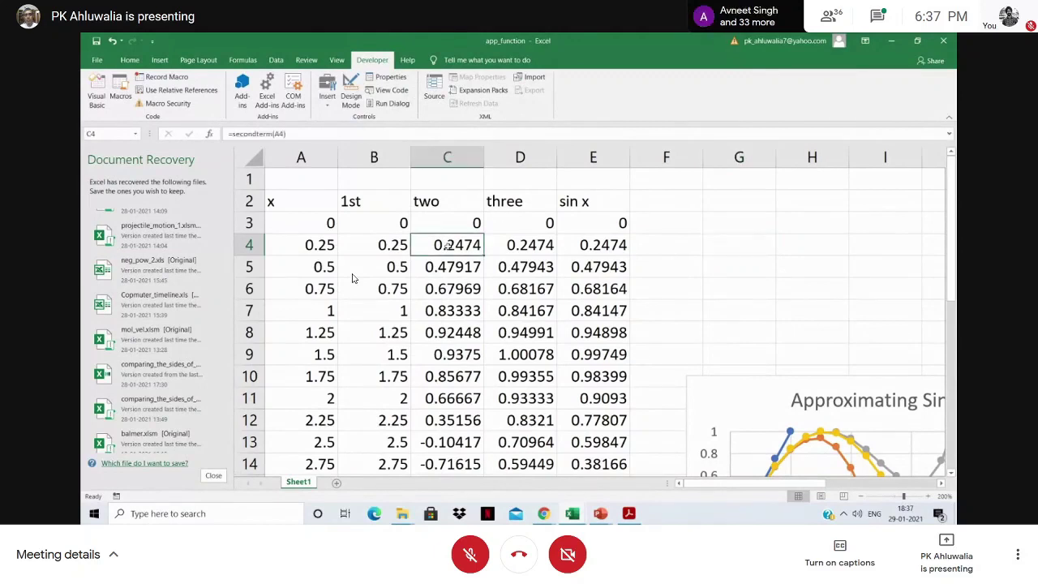
left_click(719, 244)
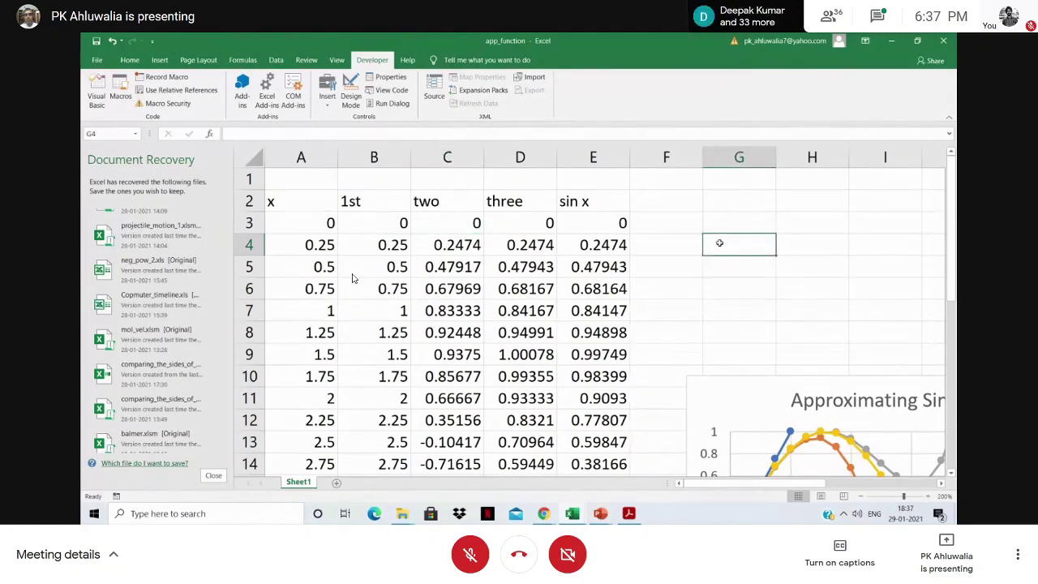
type("=")
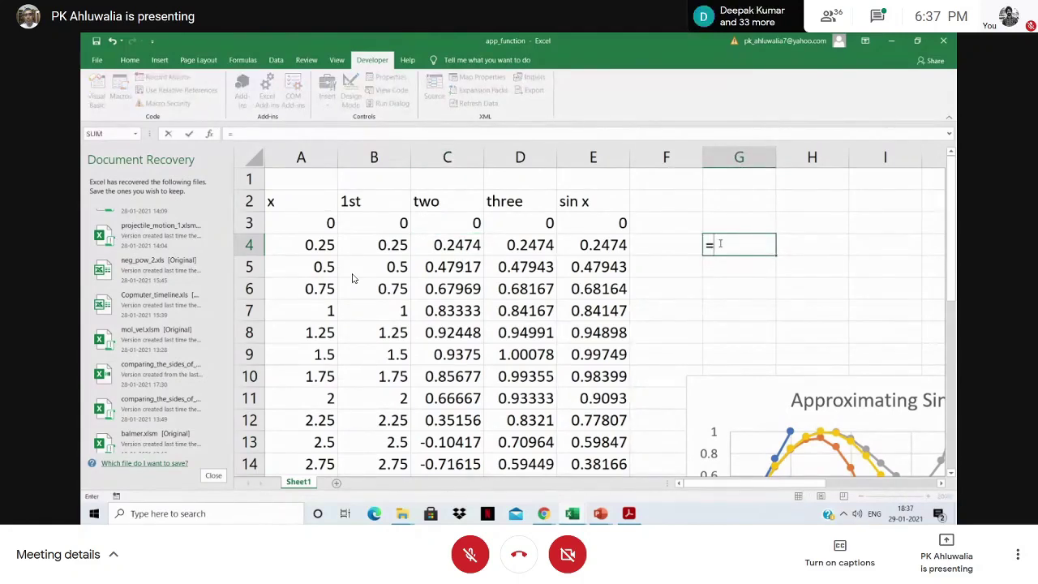
type("se")
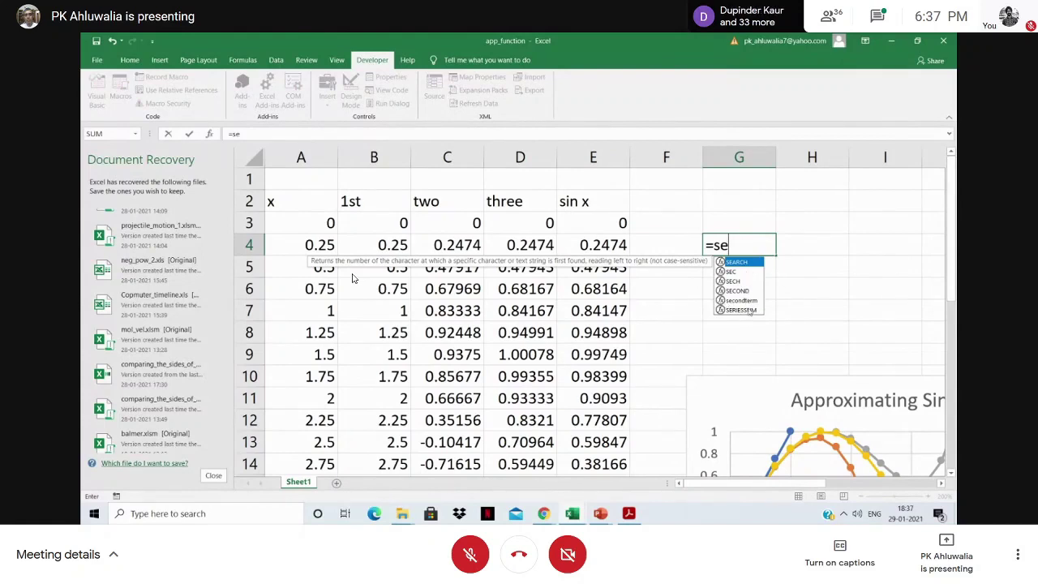
left_click(750, 302)
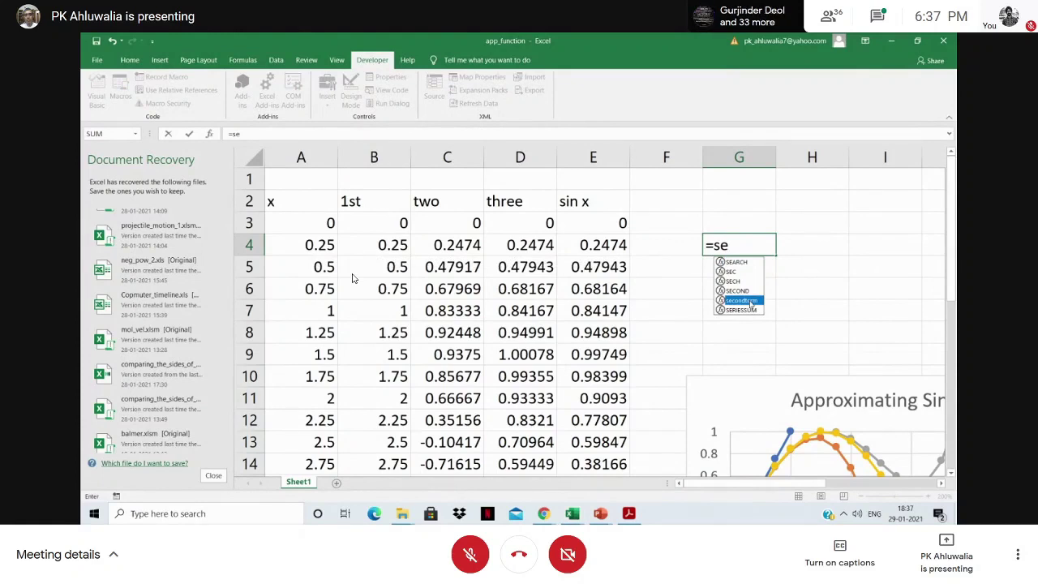
double_click(751, 303)
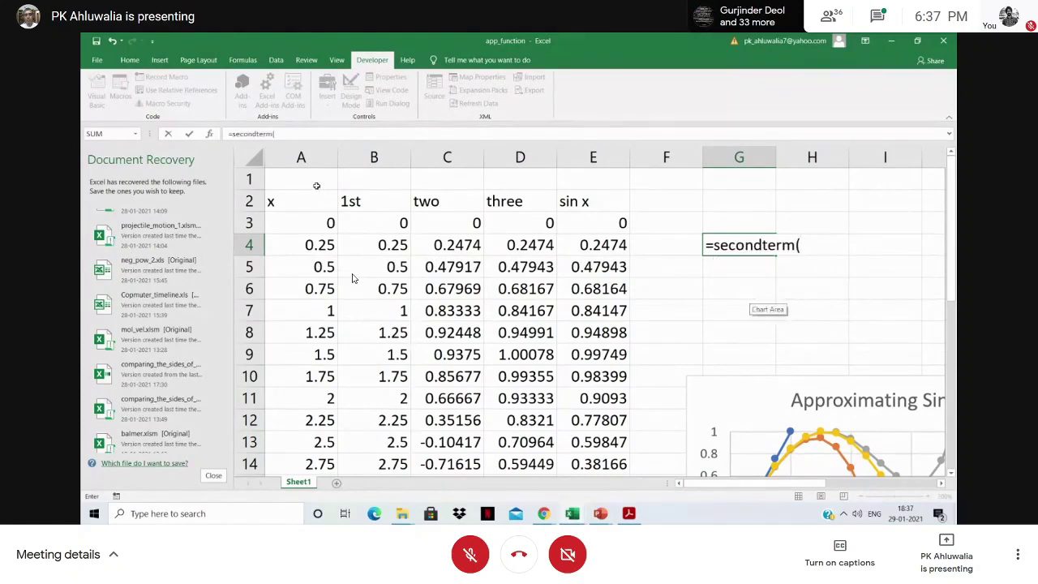
left_click(283, 134)
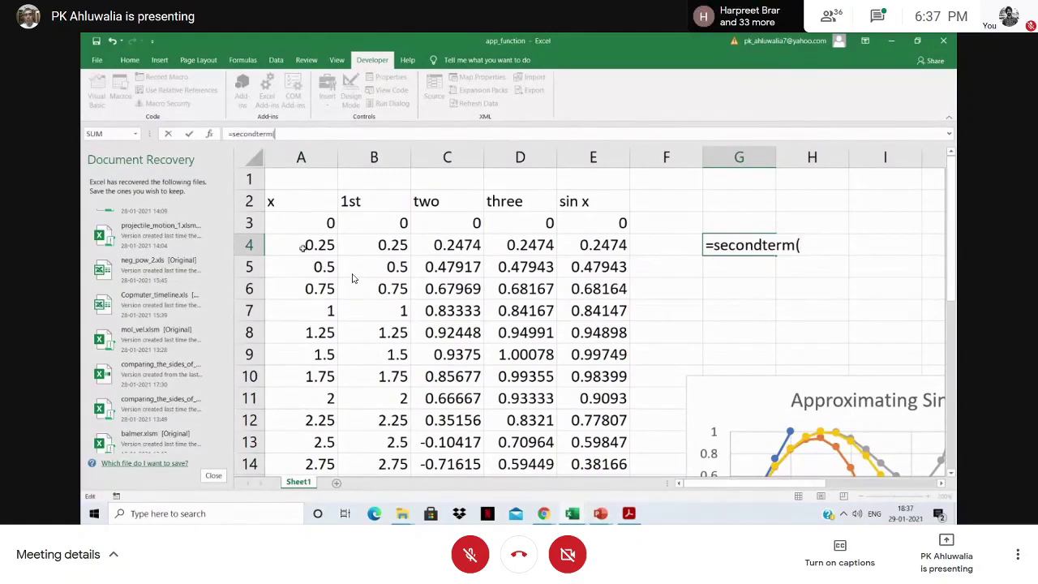
left_click(302, 246)
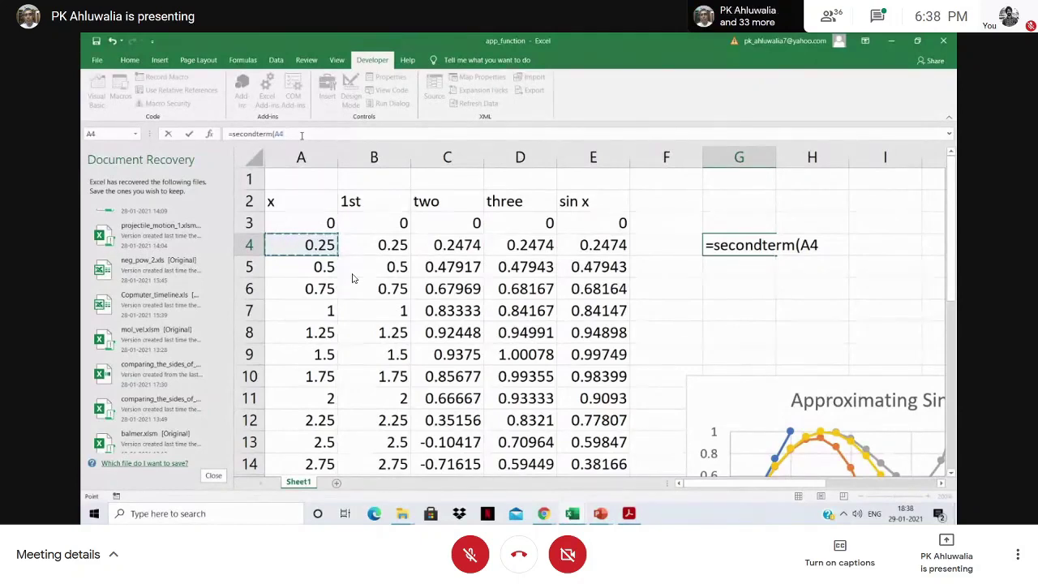
left_click(292, 133)
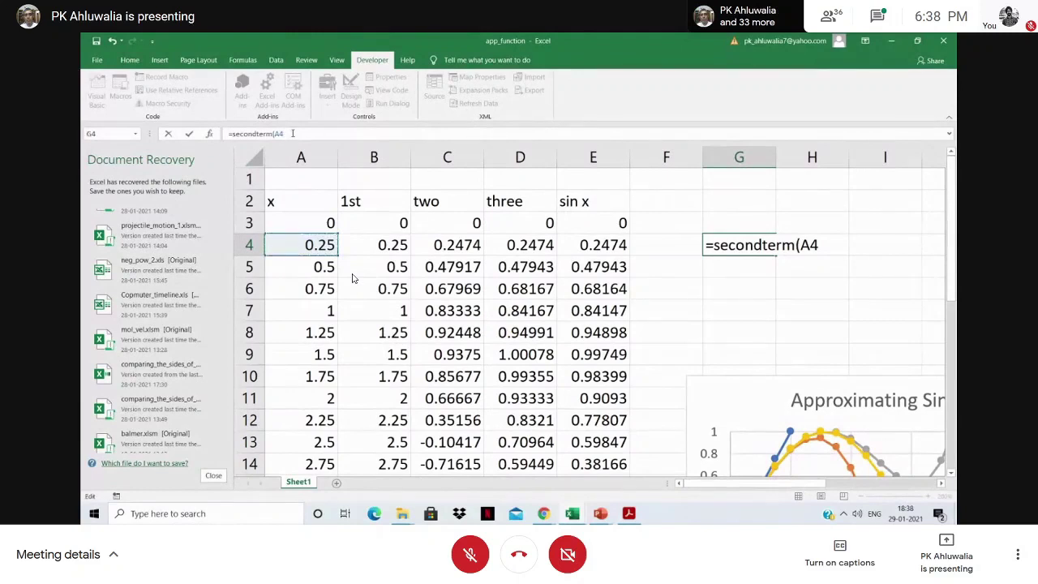
type(")")
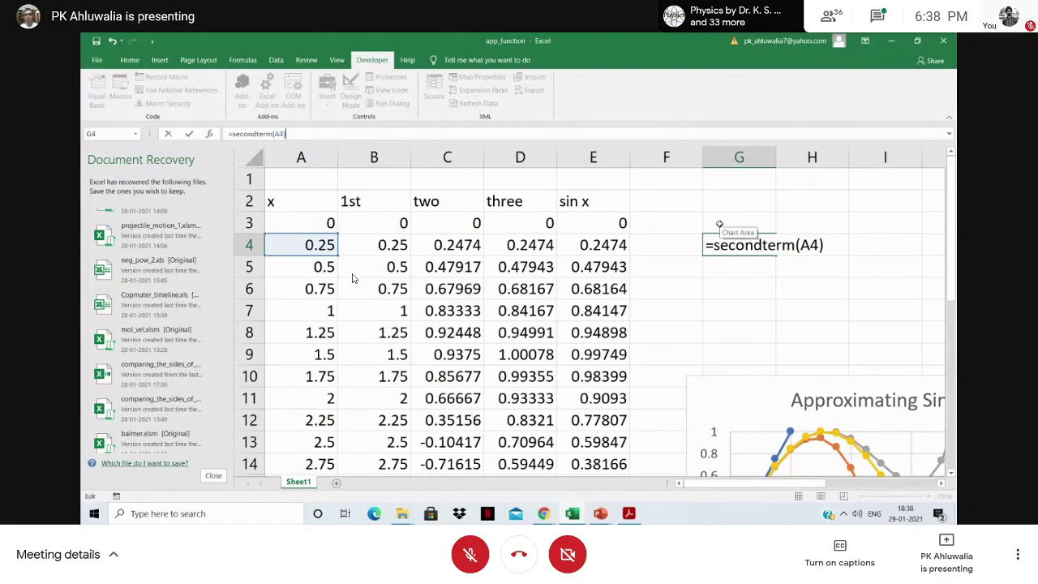
key("Return")
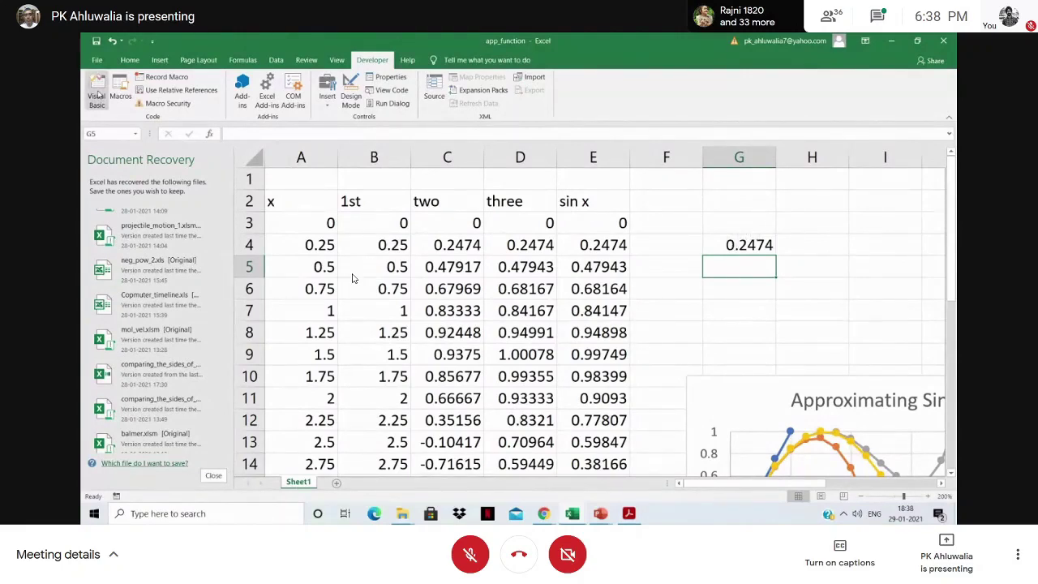
key("alt+F11")
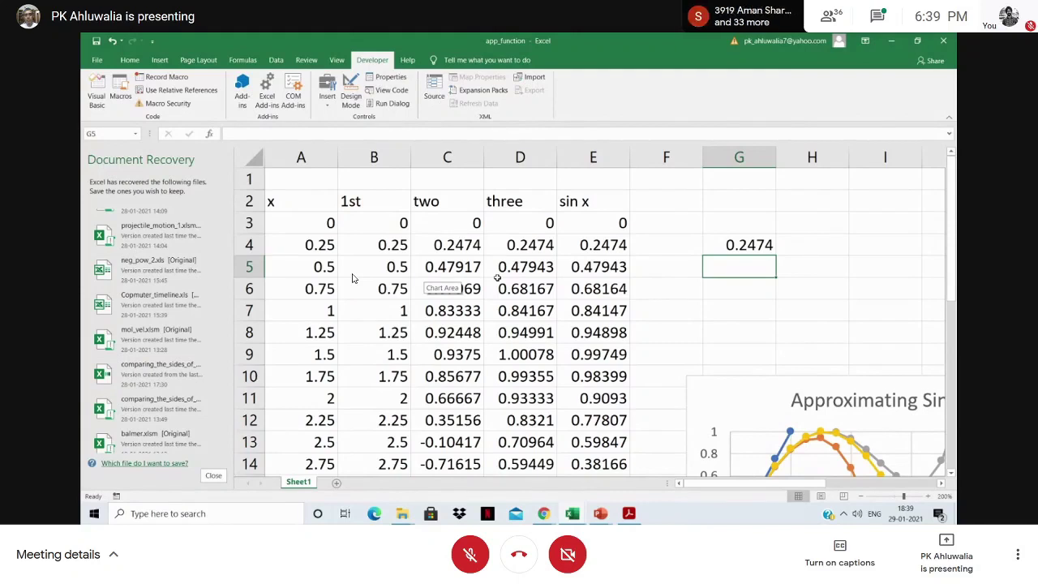
left_click(97, 61)
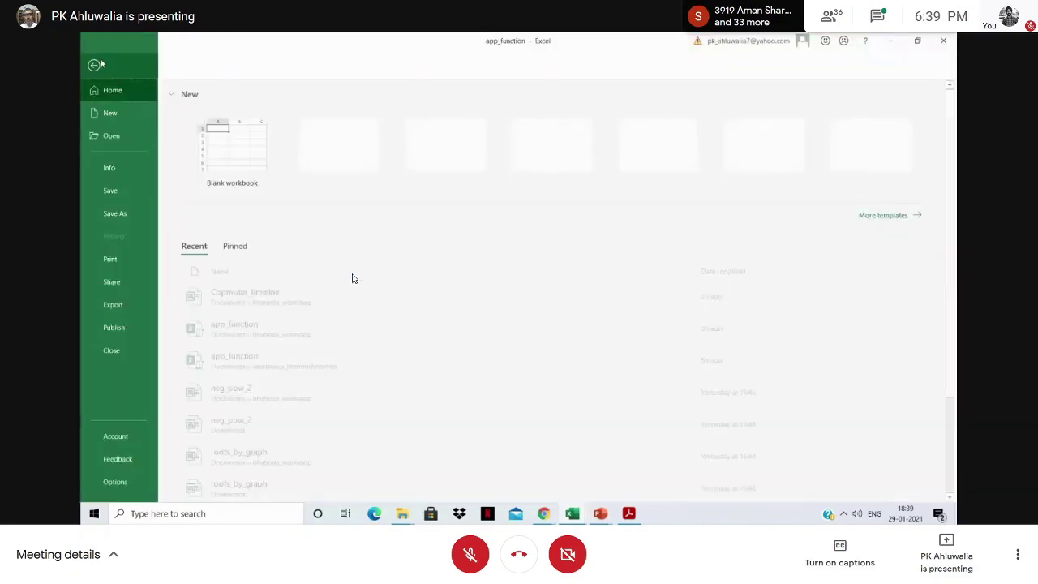
left_click(116, 215)
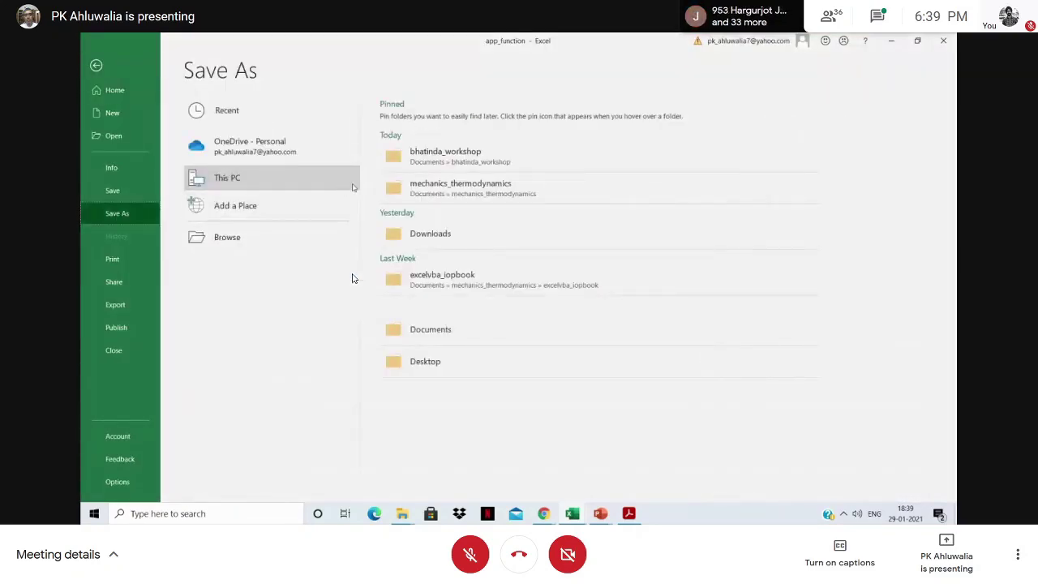
left_click(457, 163)
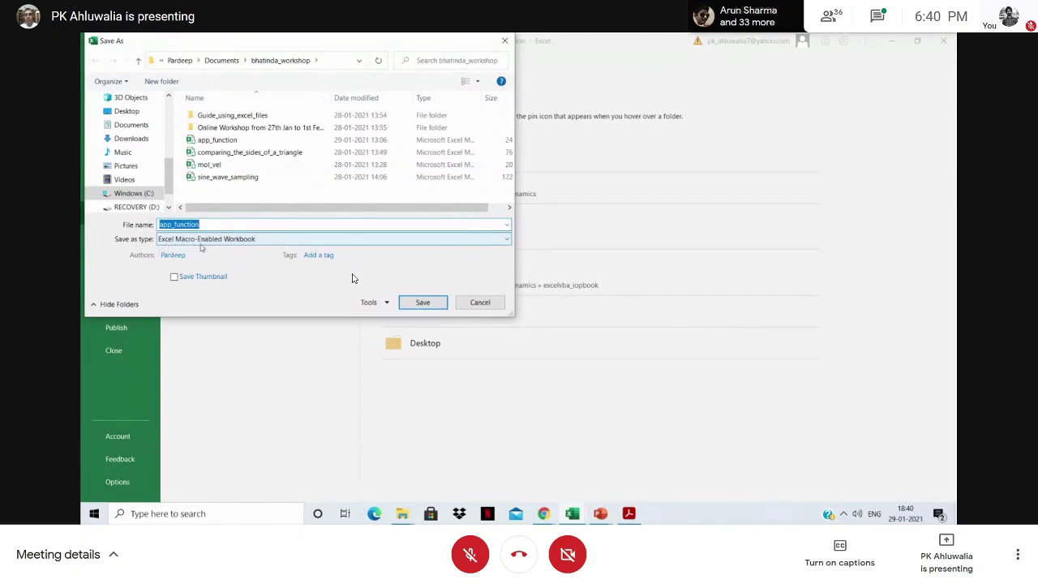
left_click(507, 240)
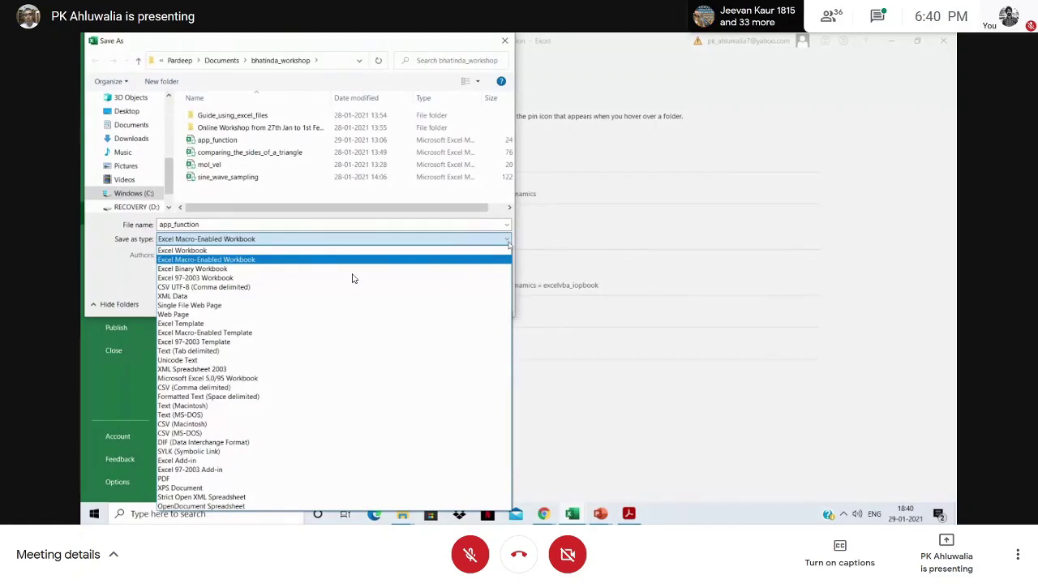
left_click(738, 125)
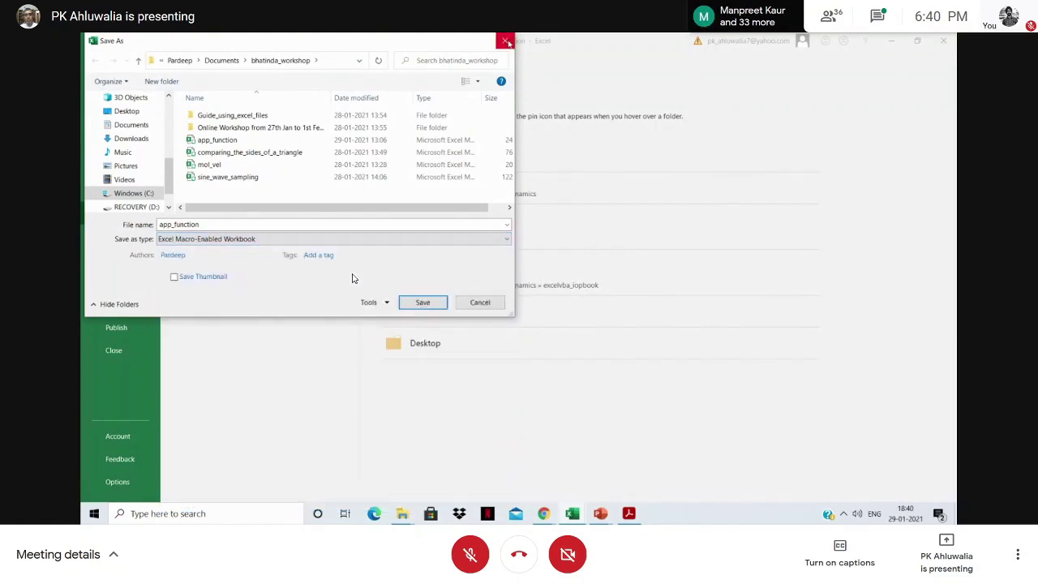
left_click(479, 303)
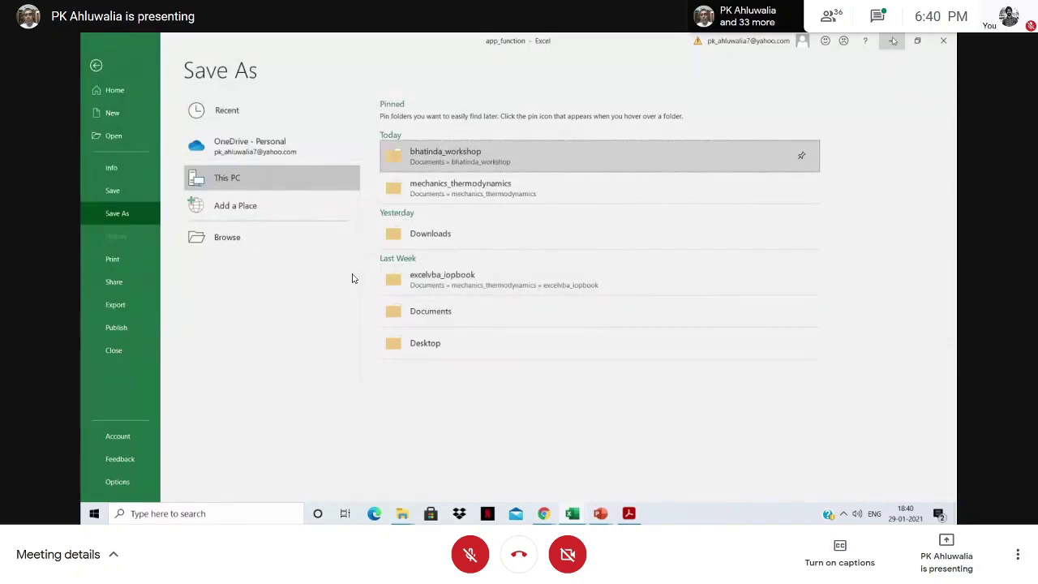
left_click(96, 65)
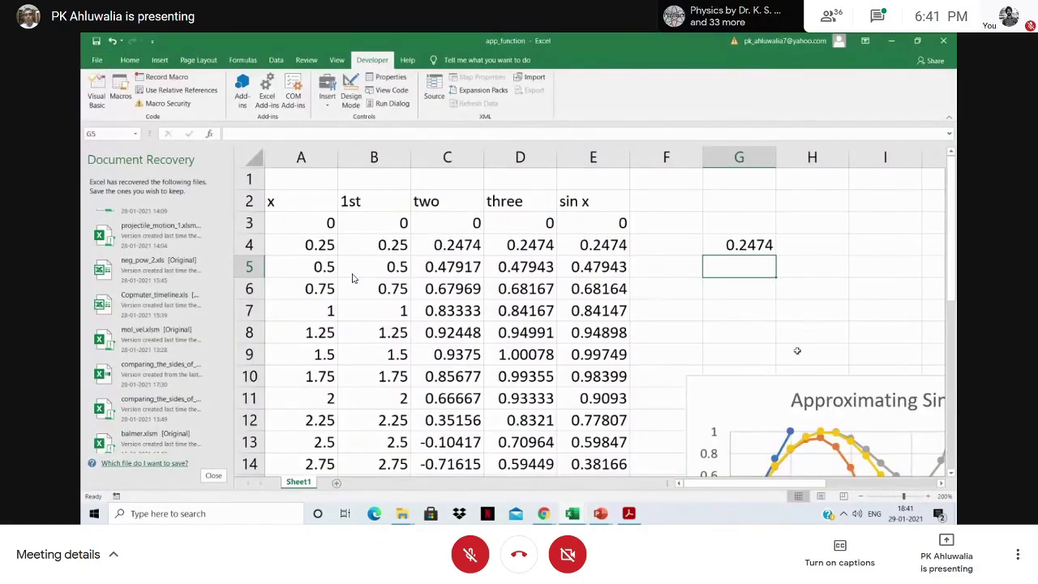
Review G4's 0.2474 result beside the sine-series table with Document Recovery listed
mouse_move(780, 449)
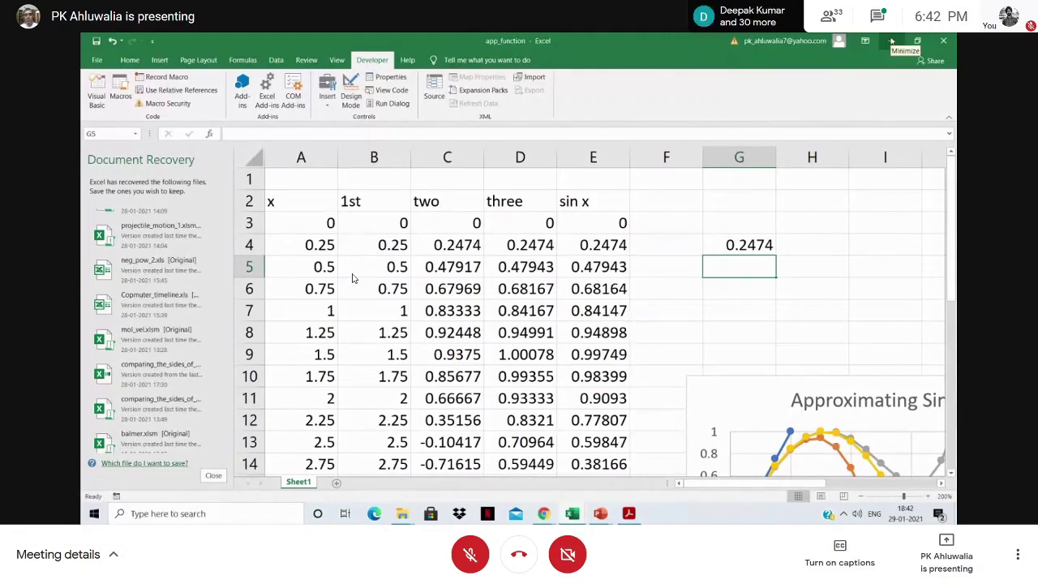
Minimize Excel and the VBA editor, then restore the app_function workbook from the taskbar
left_click(892, 40)
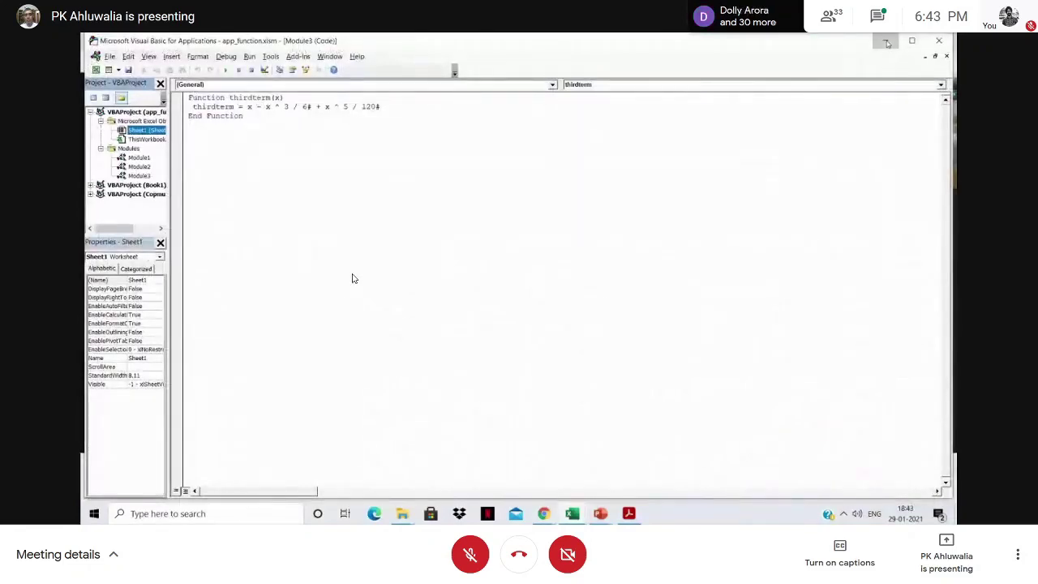
left_click(888, 42)
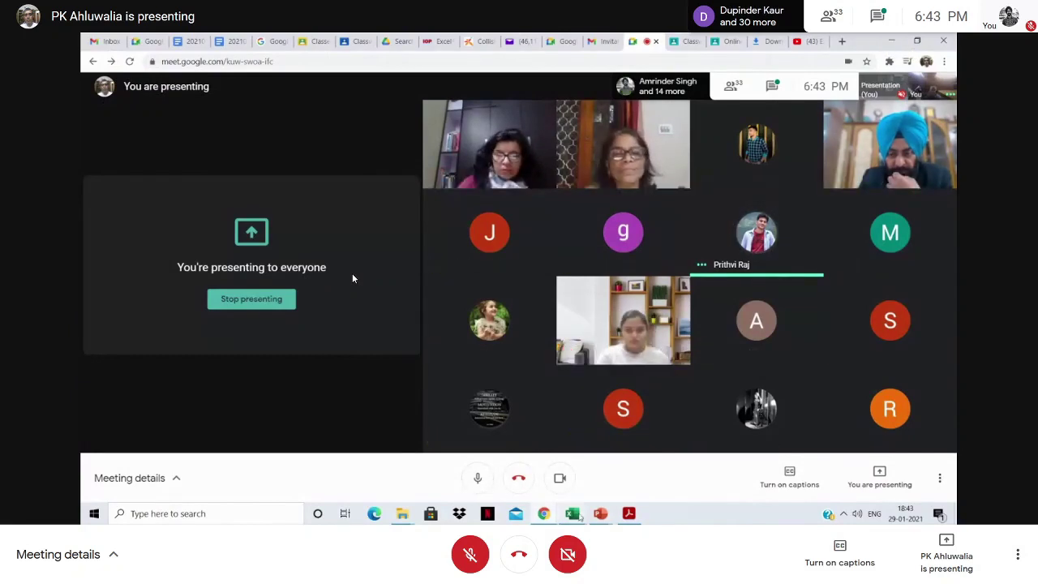
mouse_move(572, 516)
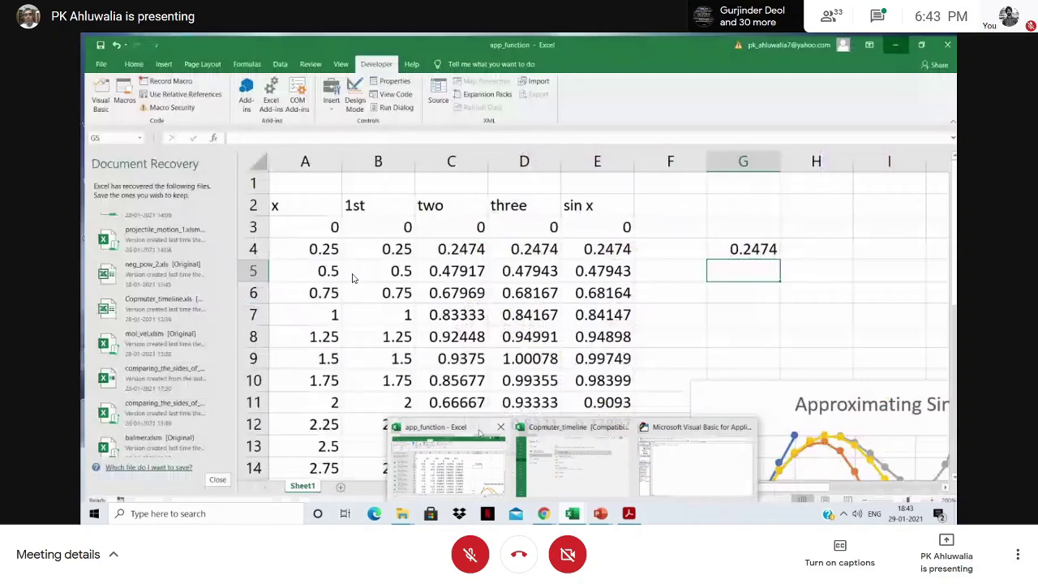
left_click(480, 434)
left_click(101, 63)
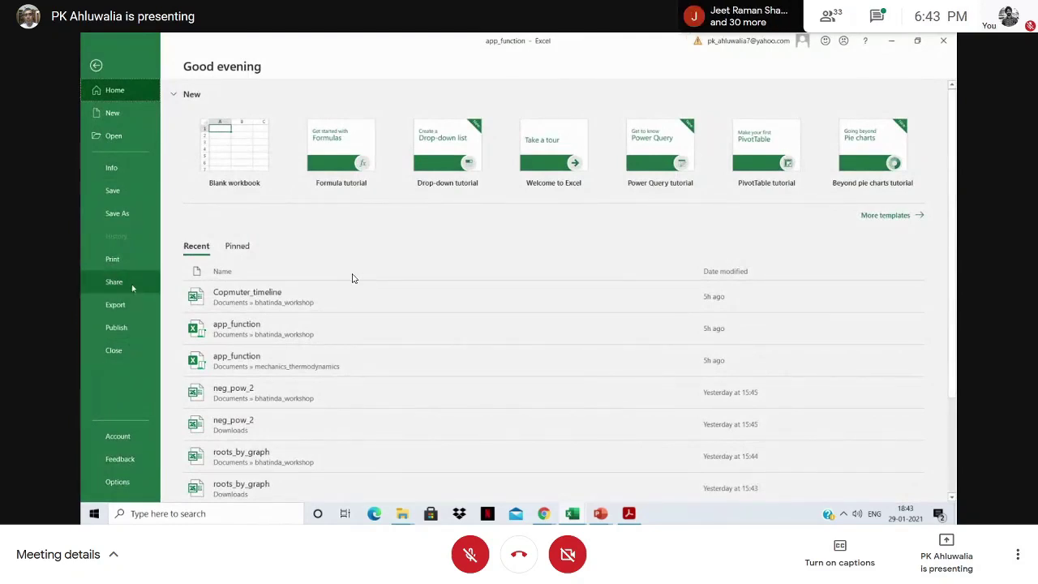
left_click(114, 140)
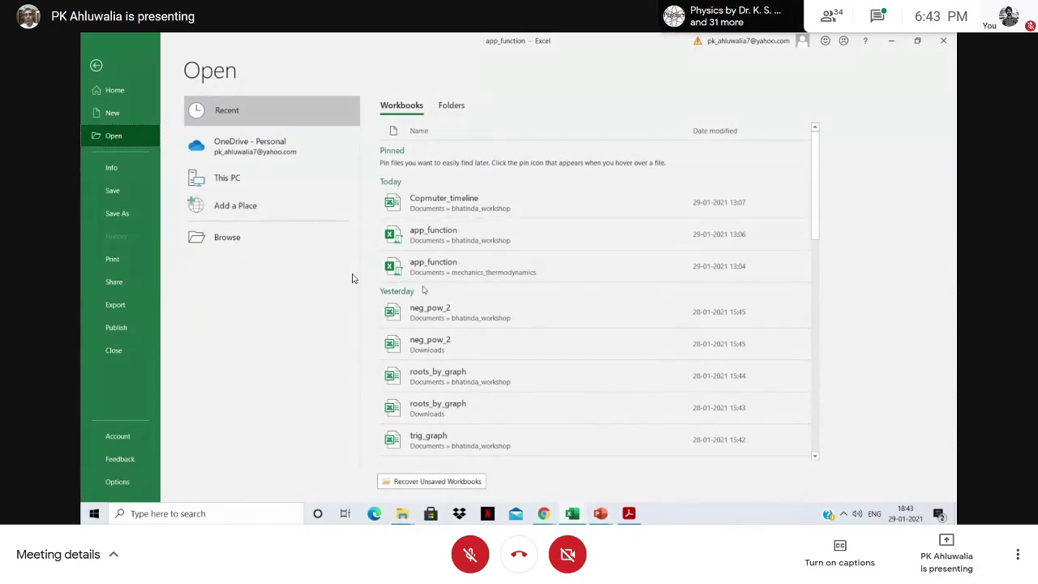
left_click(427, 265)
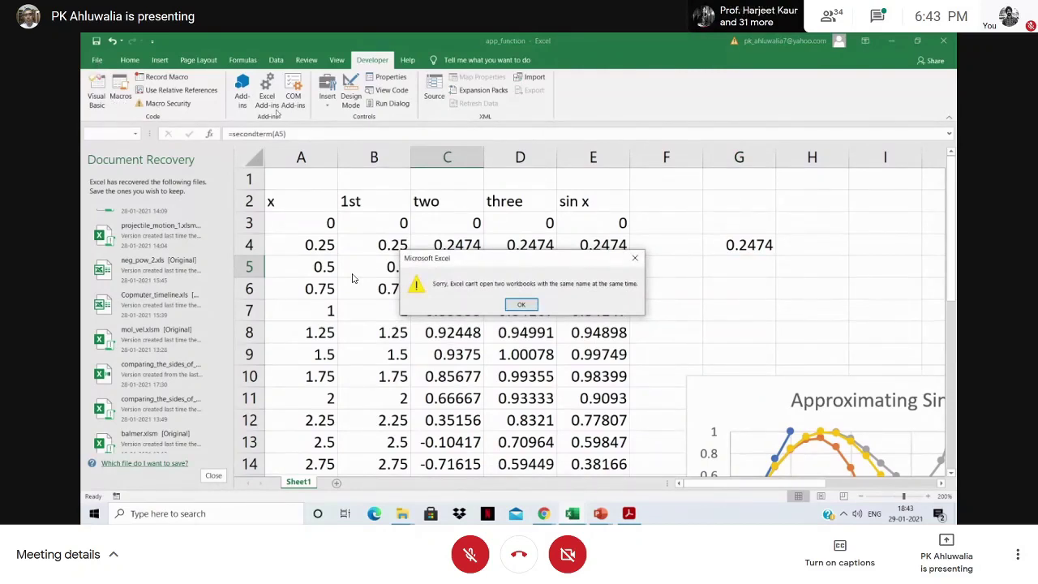
left_click(516, 305)
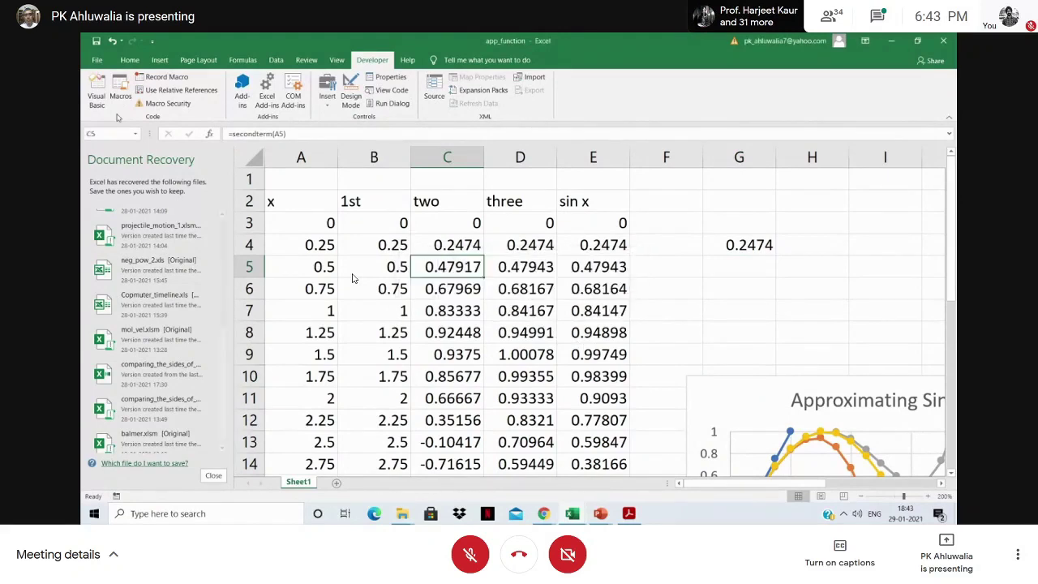
Switch between the worksheet and the file start page, ending on the page listing app_function and neg_pow_2
left_click(99, 67)
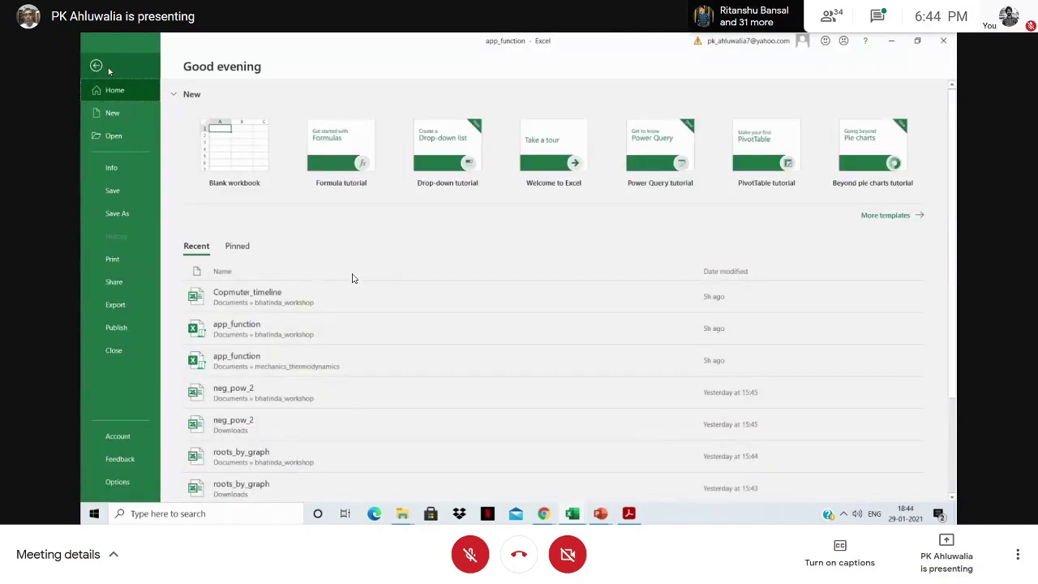
left_click(99, 68)
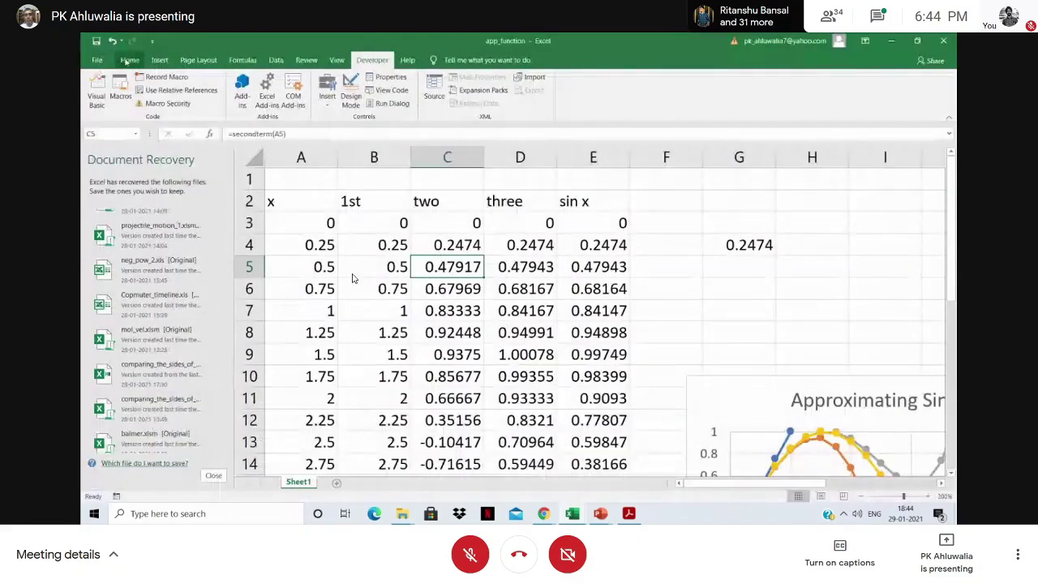
left_click(130, 60)
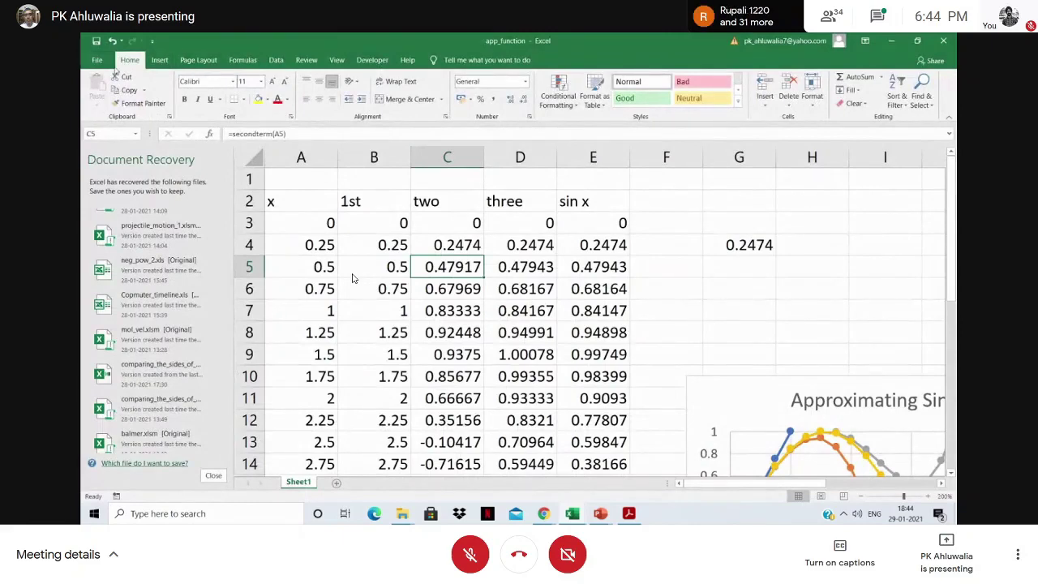
left_click(98, 61)
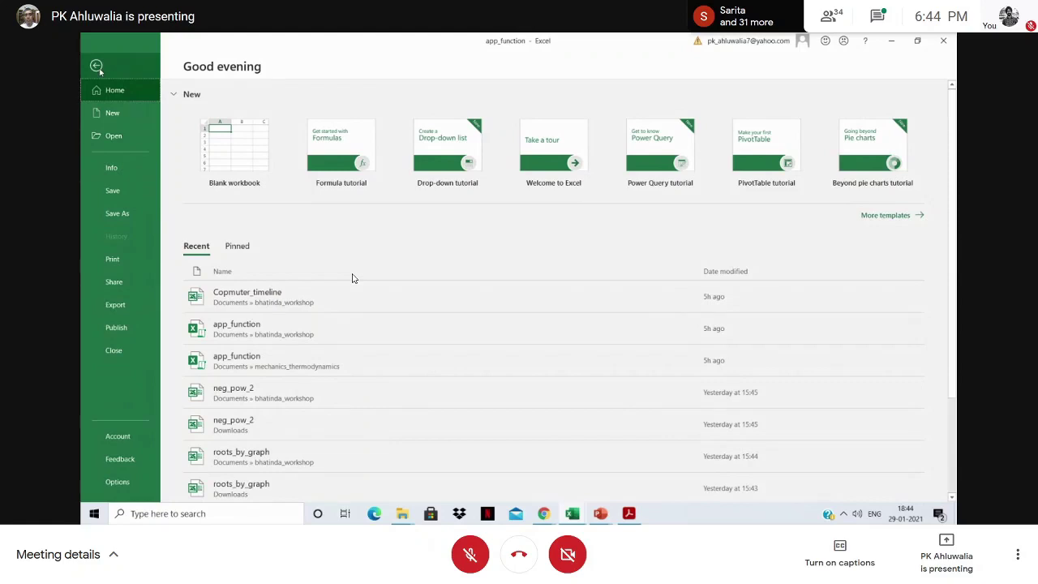
left_click(97, 67)
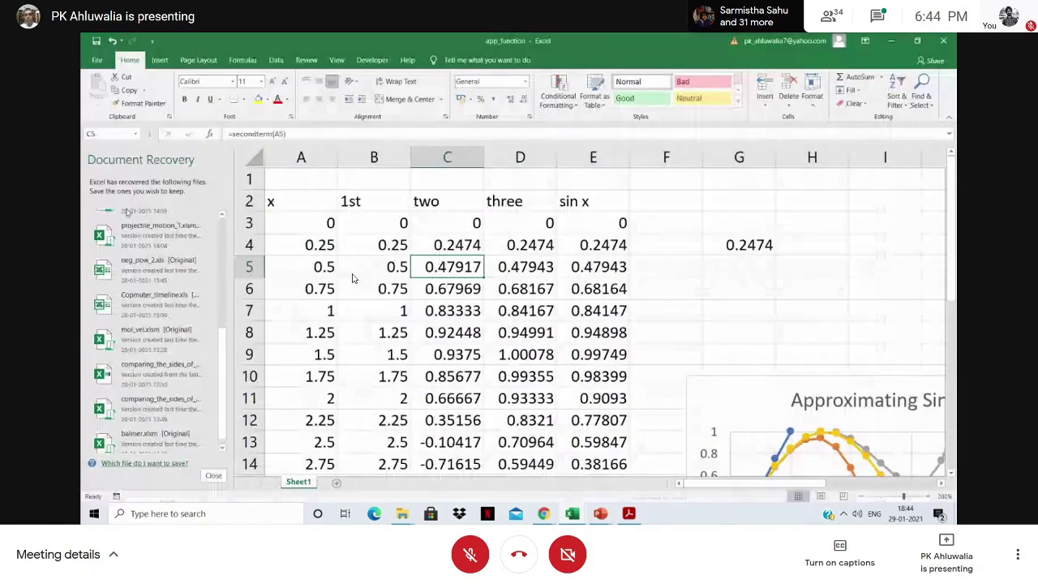
left_click(98, 55)
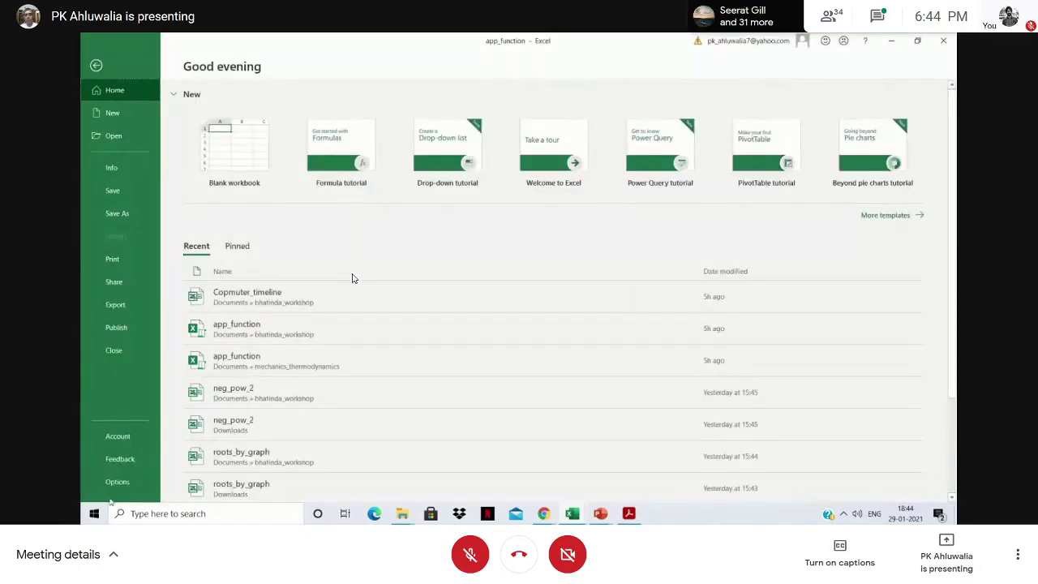
left_click(112, 487)
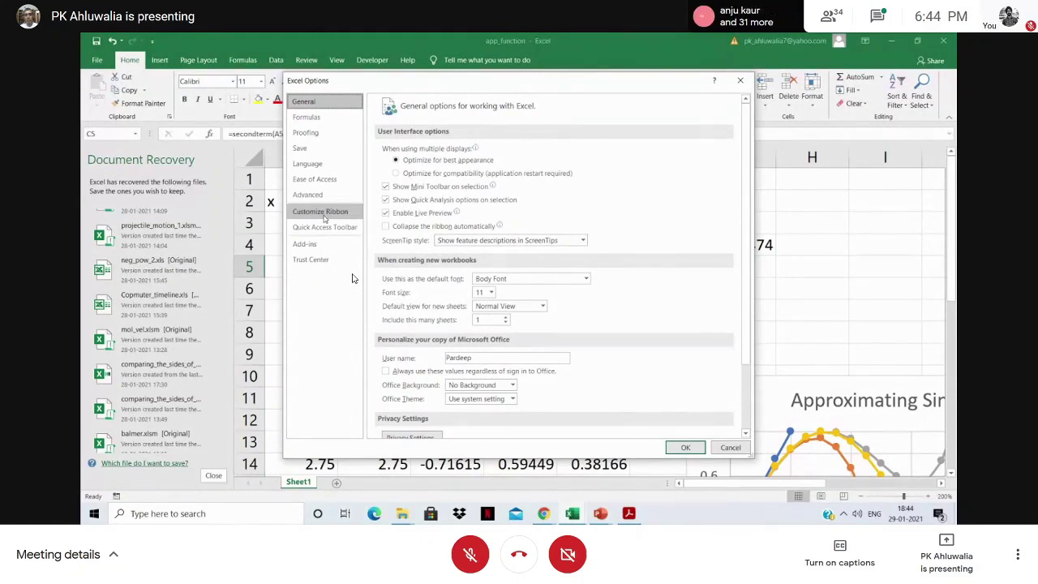
left_click(325, 212)
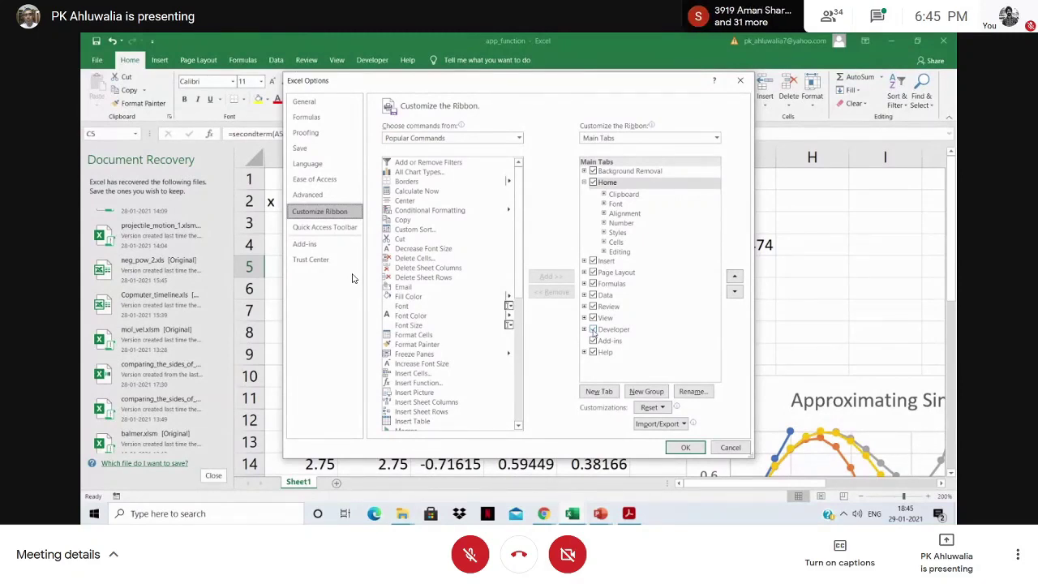
left_click(730, 447)
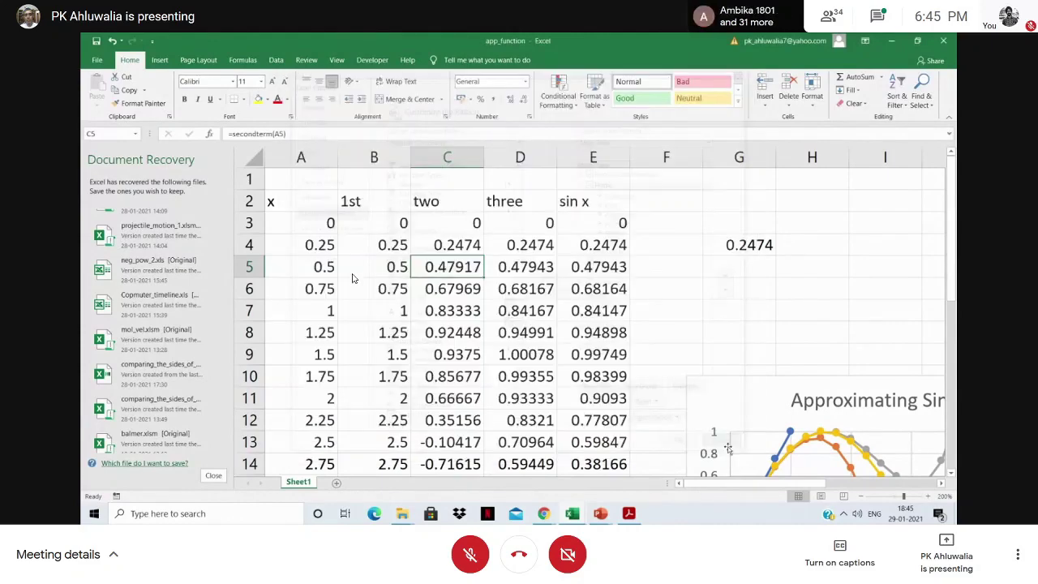
Open Excel Options at Customize the Ribbon to check that the Developer tab is enabled
key("alt+f")
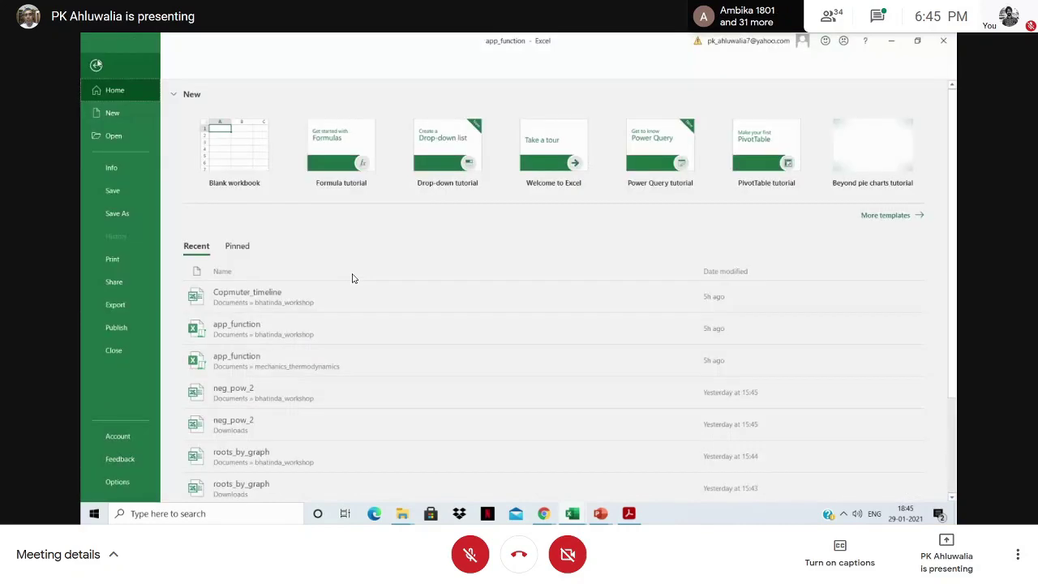
left_click(123, 487)
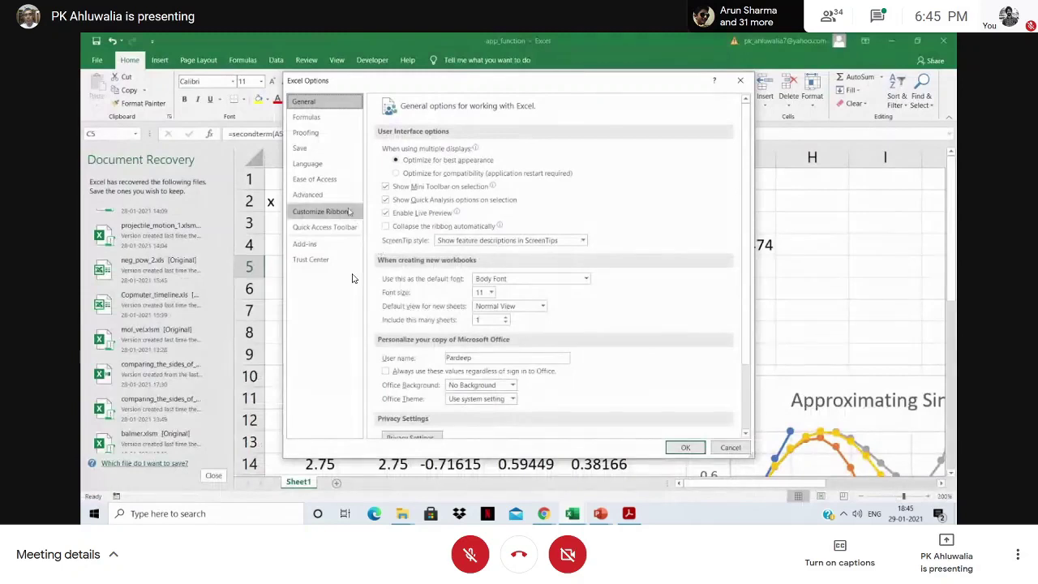
left_click(349, 211)
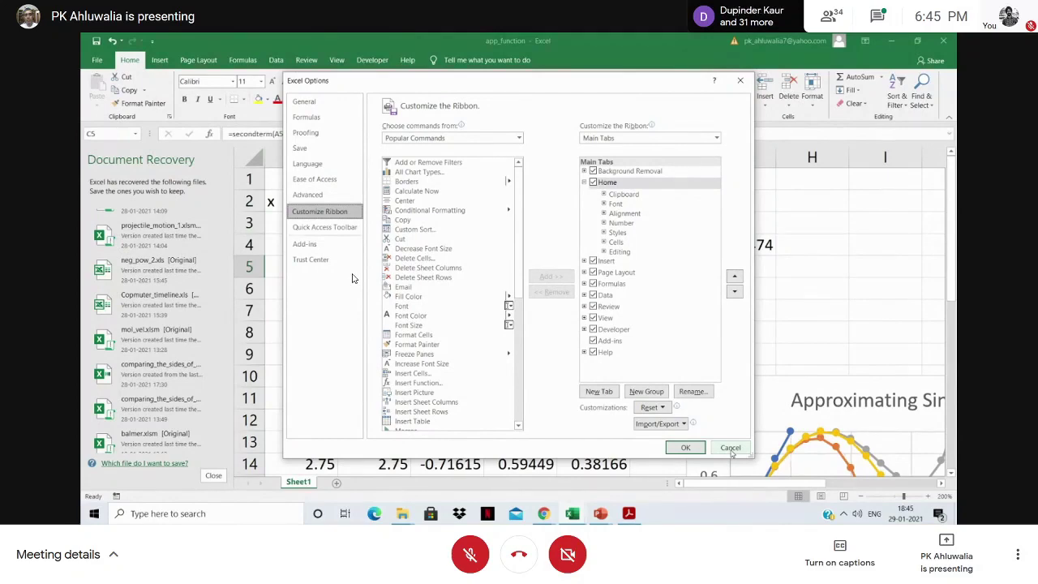
Cancel Excel Options unchanged and show the Developer tab's macro tools on the app_function sheet
left_click(731, 449)
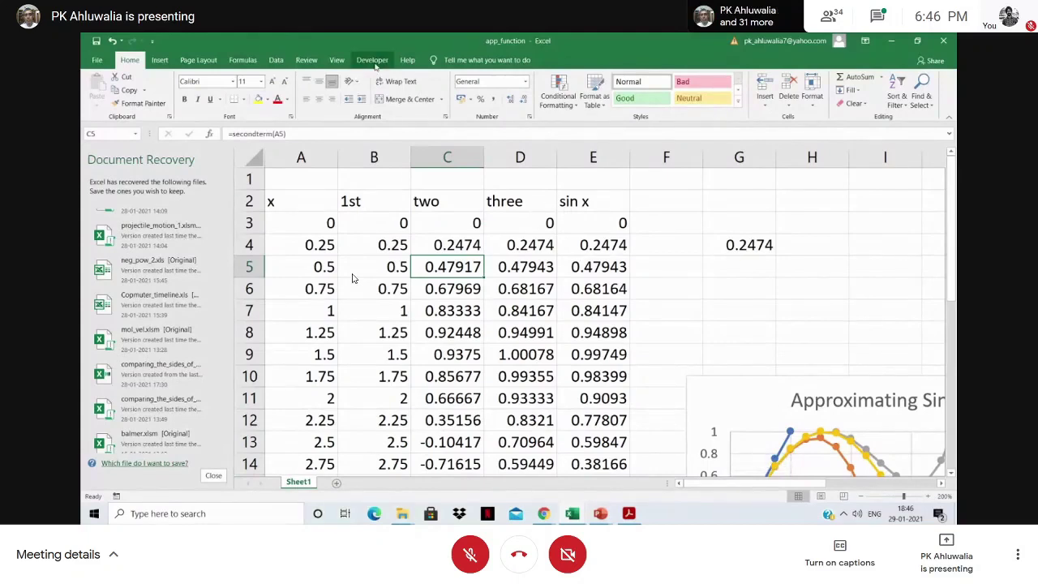
left_click(375, 63)
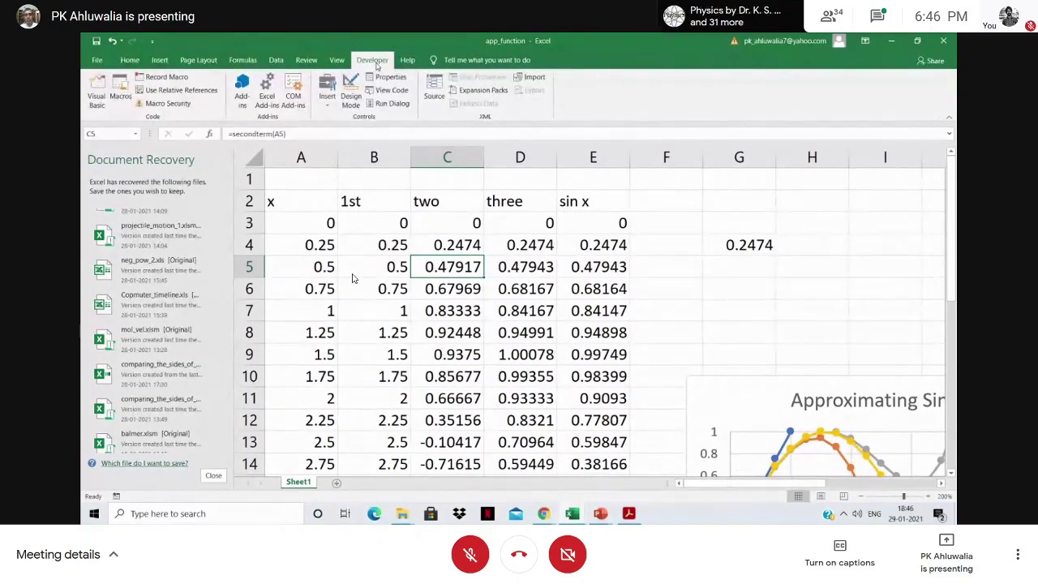
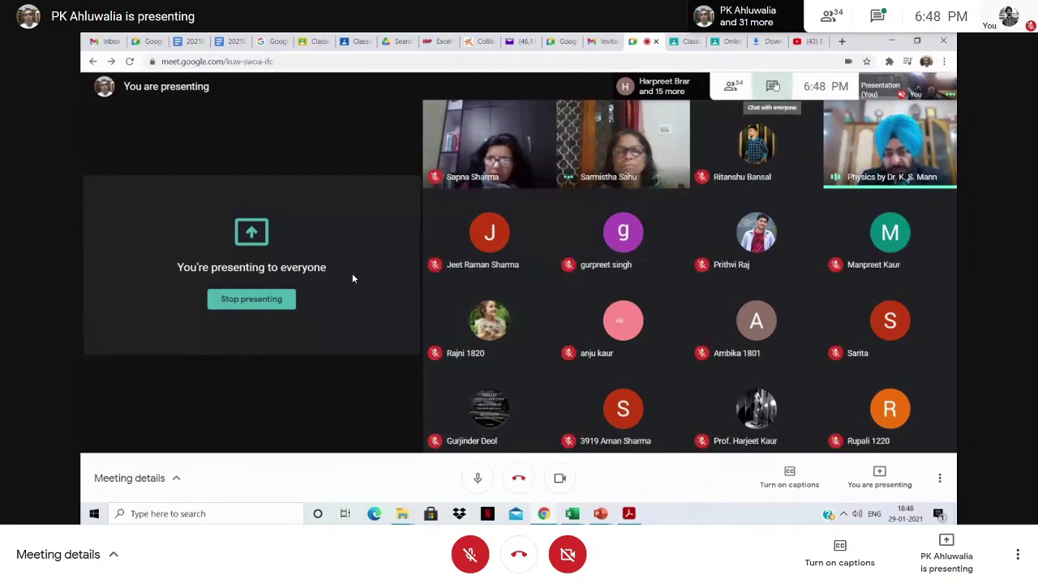
Open the meeting chat and scroll through the class conversation to the latest attendance-link message
left_click(879, 18)
scroll(990, 232, "up", 10)
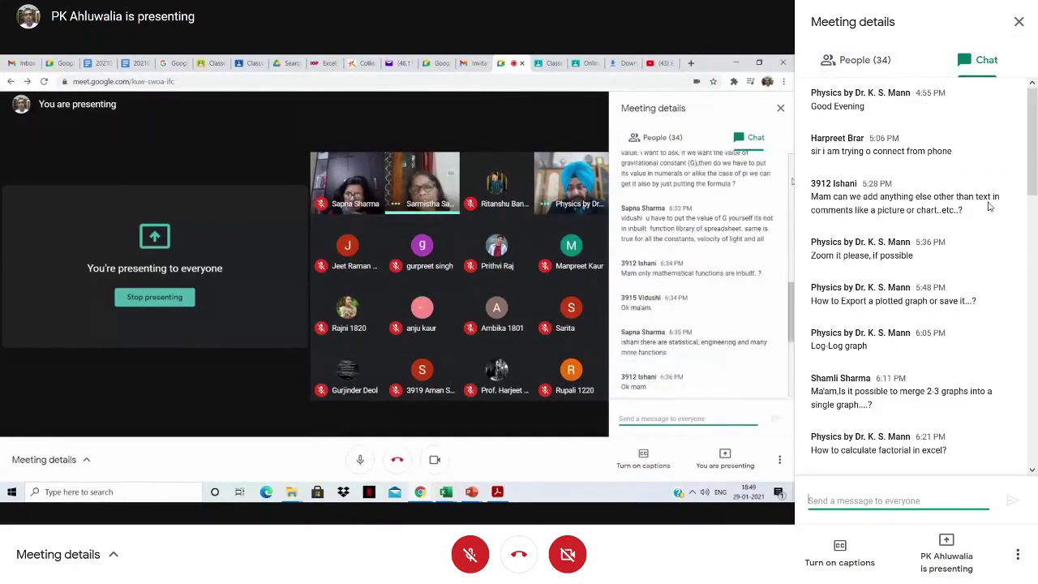
scroll(990, 232, "down", 3)
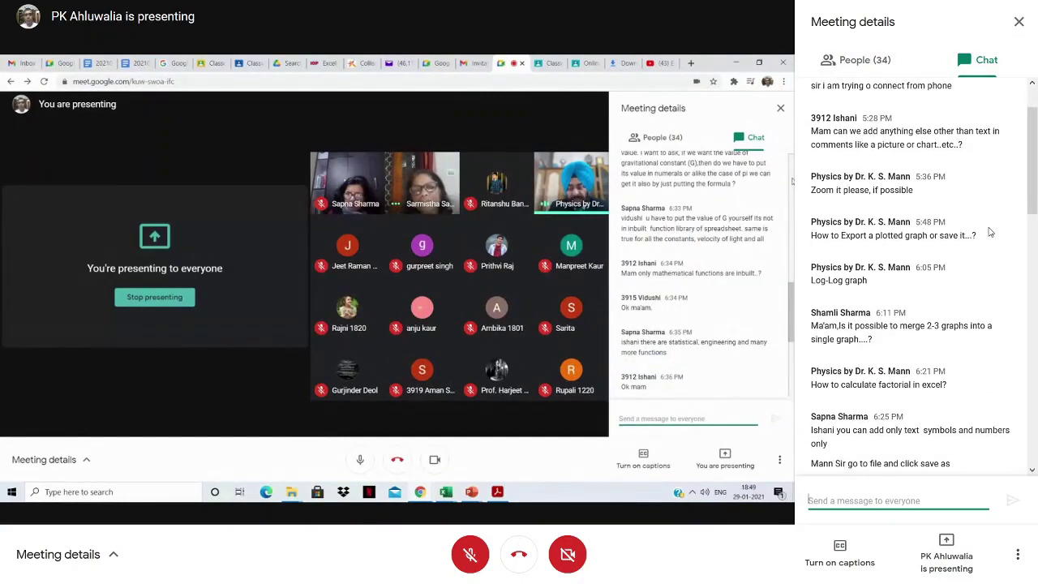
scroll(990, 232, "down", 1)
scroll(989, 232, "down", 2)
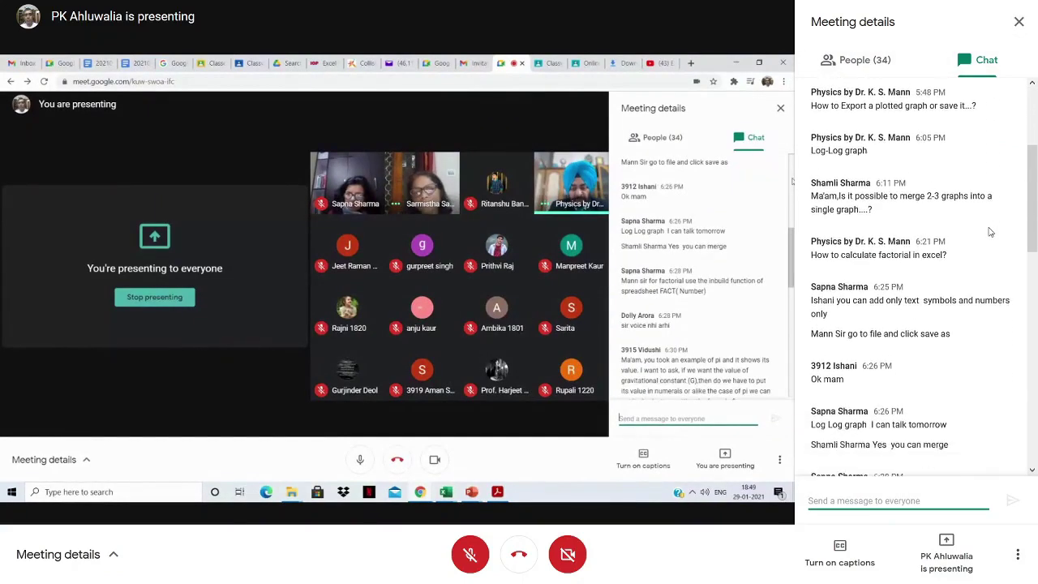
scroll(989, 232, "down", 10)
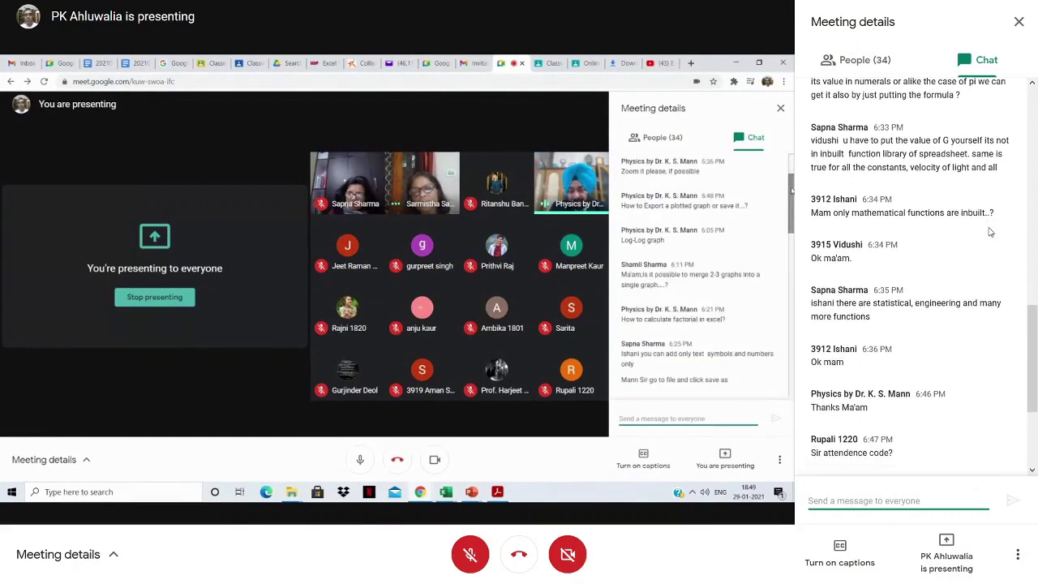
scroll(989, 232, "down", 4)
scroll(990, 232, "down", 1)
scroll(990, 232, "down", 1)
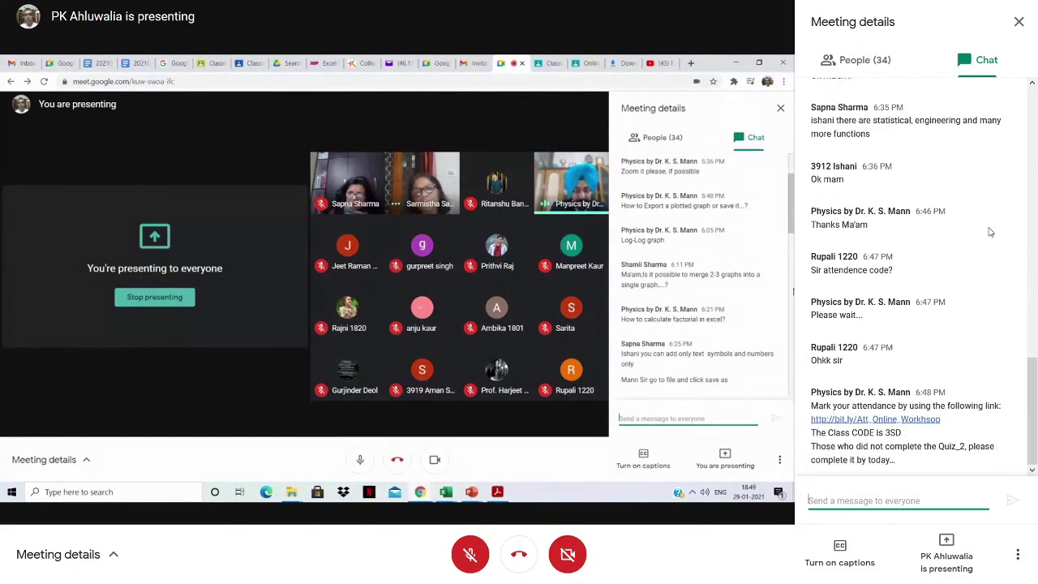
Close the chat panel to view the participant grid, then bring OBS Studio to the front
left_click(1021, 23)
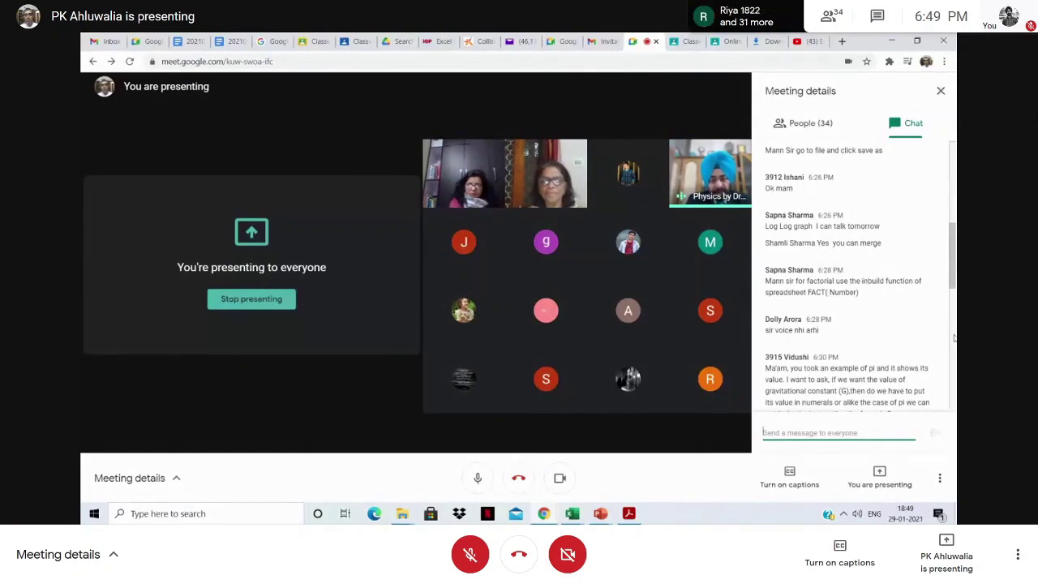
scroll(955, 339, "down", 3)
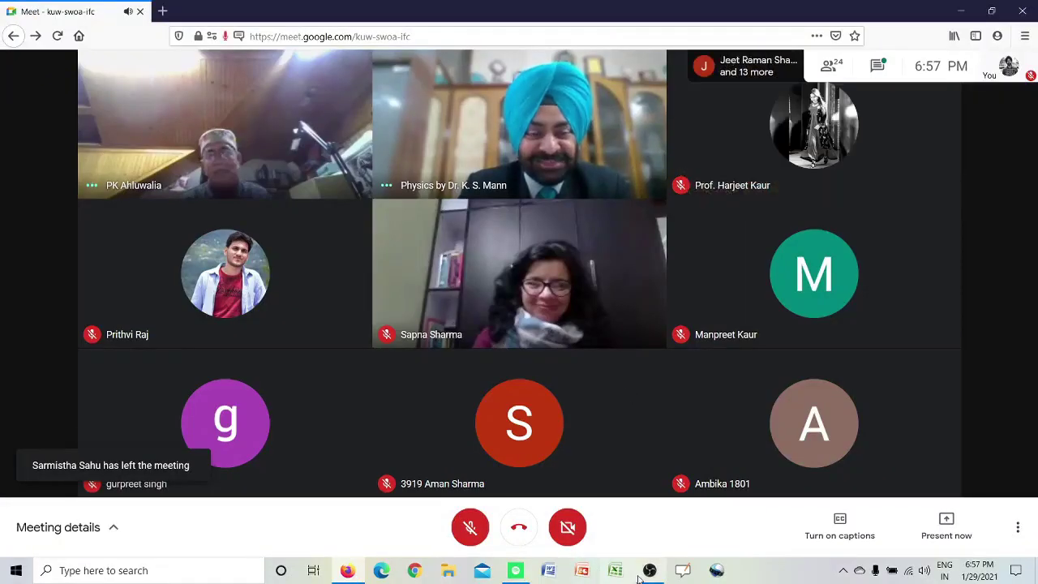
left_click(650, 570)
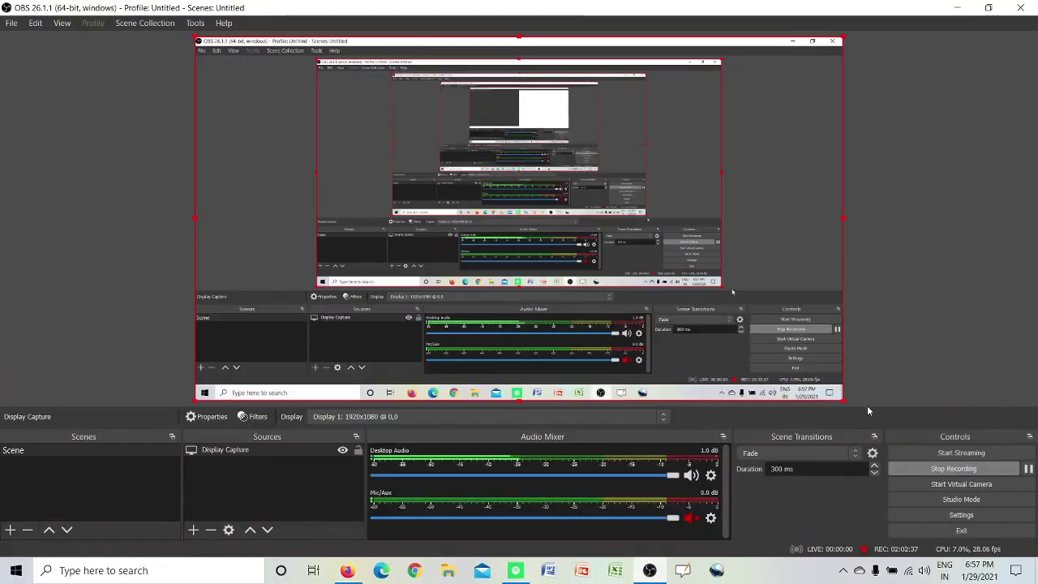